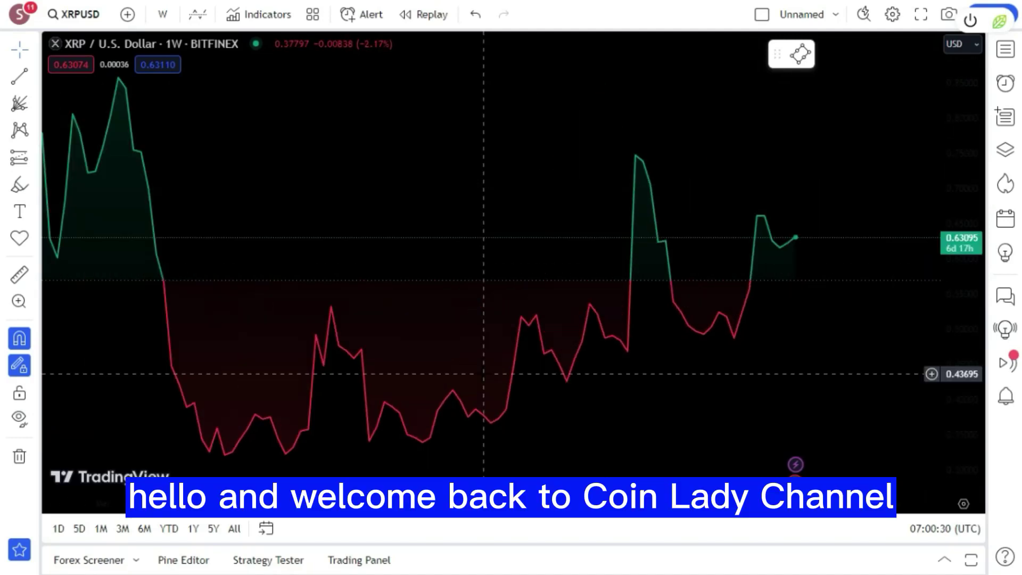
{"action": "scroll", "coordinate": [476, 362], "scroll_direction": "down", "scroll_amount": 5}
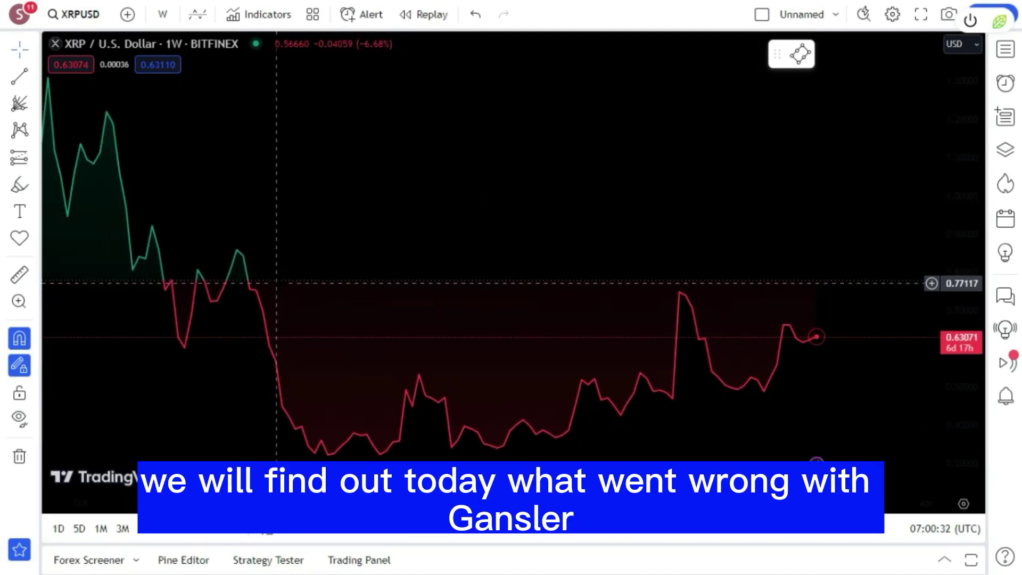
{"action": "scroll", "coordinate": [277, 284], "scroll_direction": "up", "scroll_amount": 5}
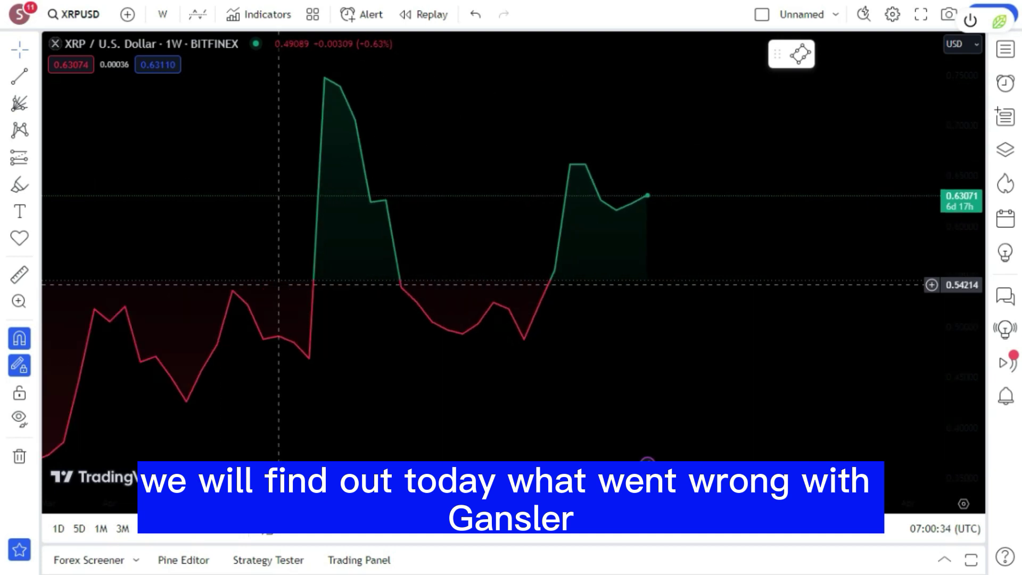
{"action": "scroll", "coordinate": [274, 284], "scroll_direction": "up", "scroll_amount": 4}
{"action": "scroll", "coordinate": [280, 284], "scroll_direction": "down", "scroll_amount": 3}
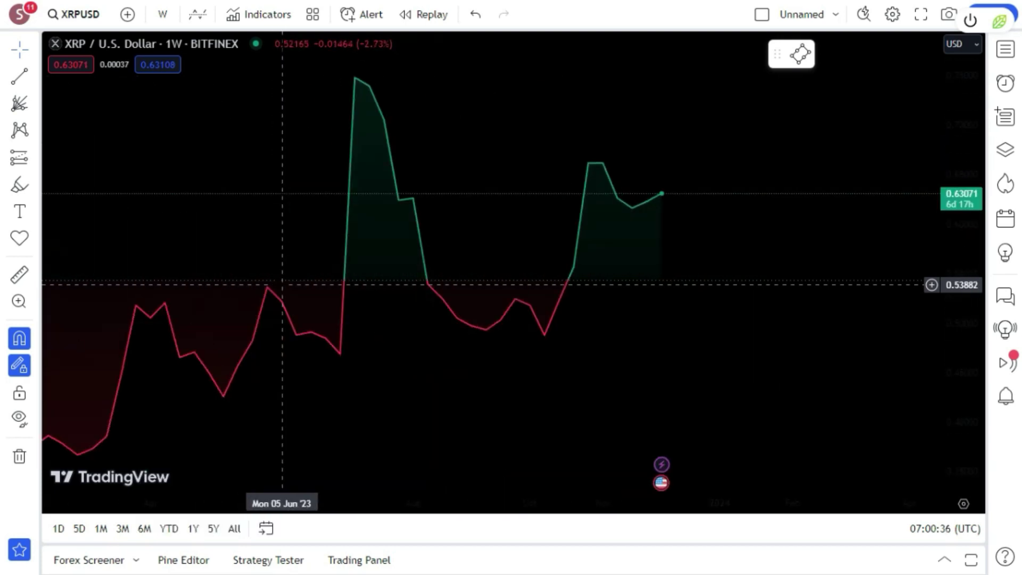
{"action": "scroll", "coordinate": [280, 284], "scroll_direction": "down", "scroll_amount": 3}
{"action": "scroll", "coordinate": [278, 283], "scroll_direction": "up", "scroll_amount": 5}
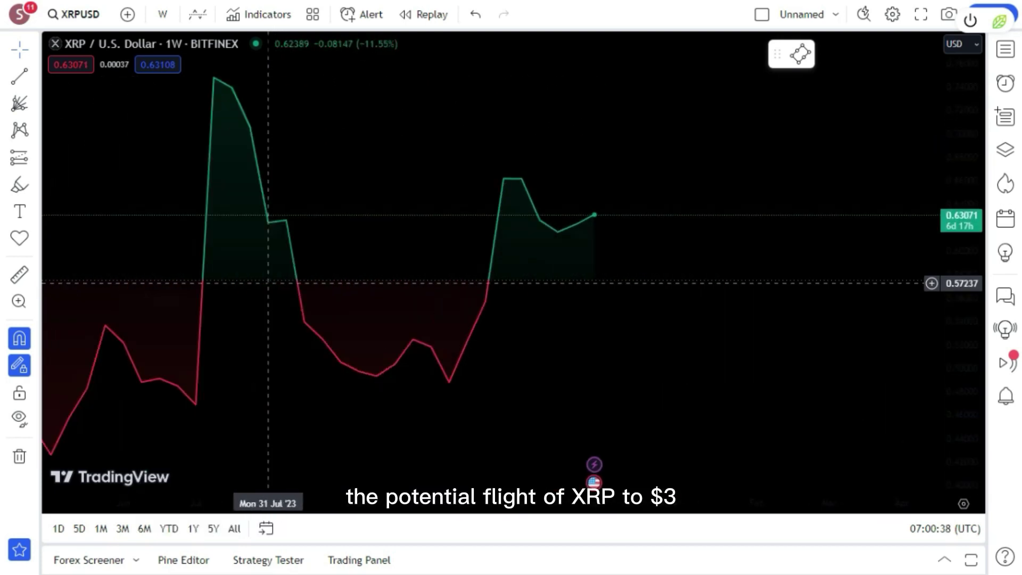
{"action": "scroll", "coordinate": [268, 282], "scroll_direction": "down", "scroll_amount": 3}
Add a callout anchored to the XRP price line at 23 January 2023 and set its background to white.
{"action": "left_click", "coordinate": [35, 211]}
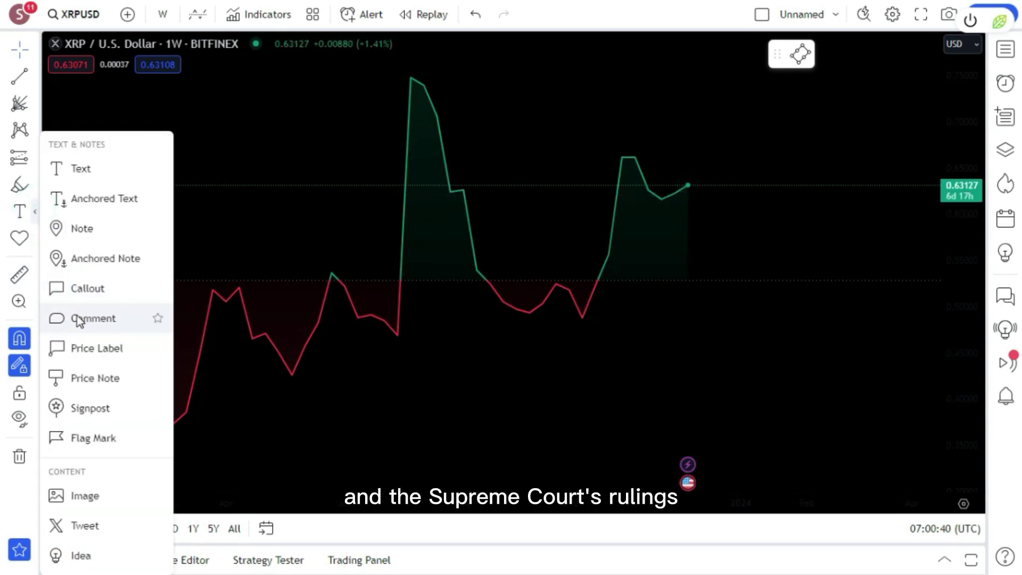
{"action": "left_click", "coordinate": [74, 290]}
{"action": "left_click", "coordinate": [94, 386]}
{"action": "left_click", "coordinate": [128, 269]}
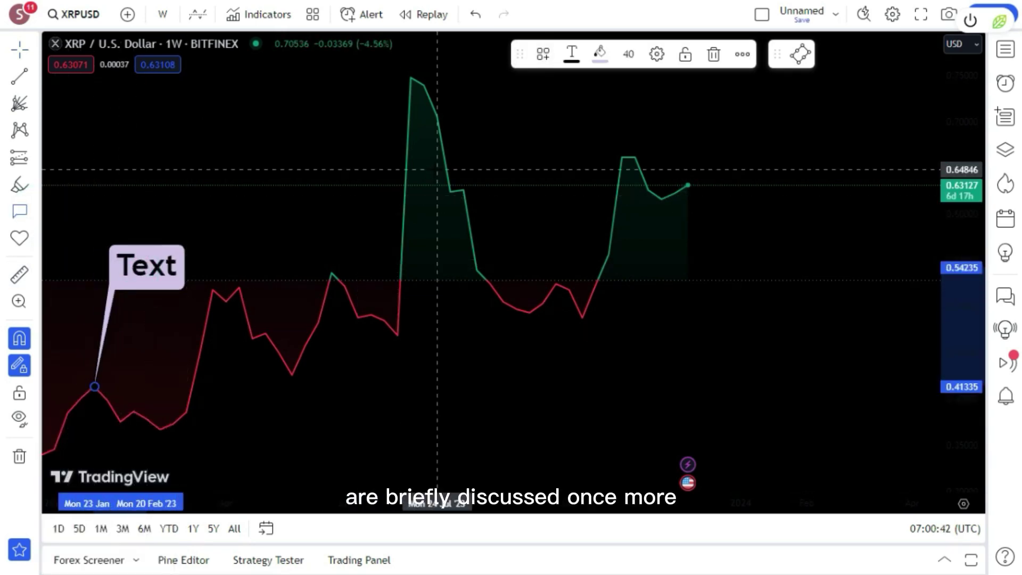
{"action": "left_click", "coordinate": [461, 351]}
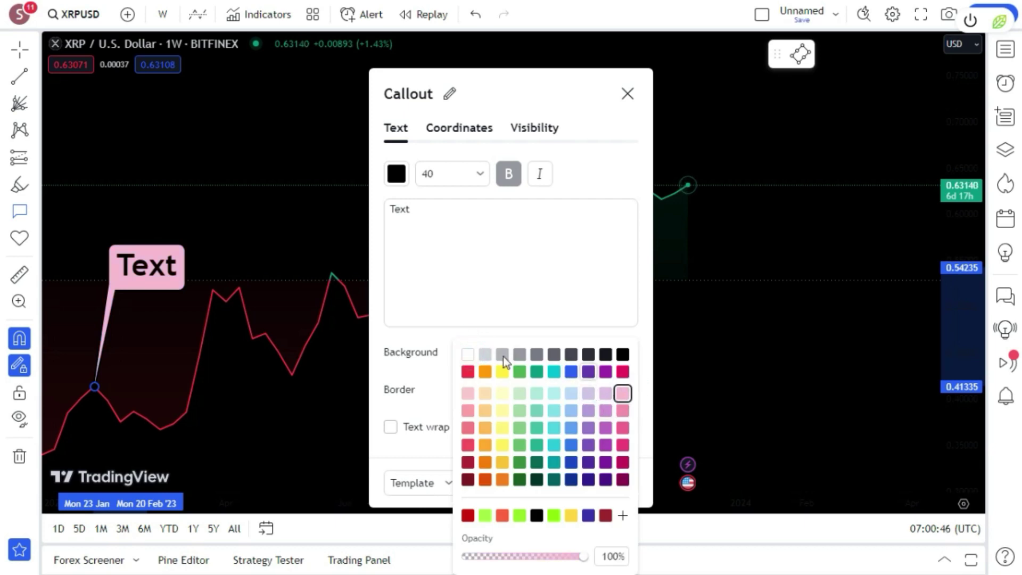
{"action": "left_click", "coordinate": [467, 354]}
Replace the callout's default text with the line "XRP TODAY PRICE = 0.63132".
{"action": "left_click", "coordinate": [467, 290]}
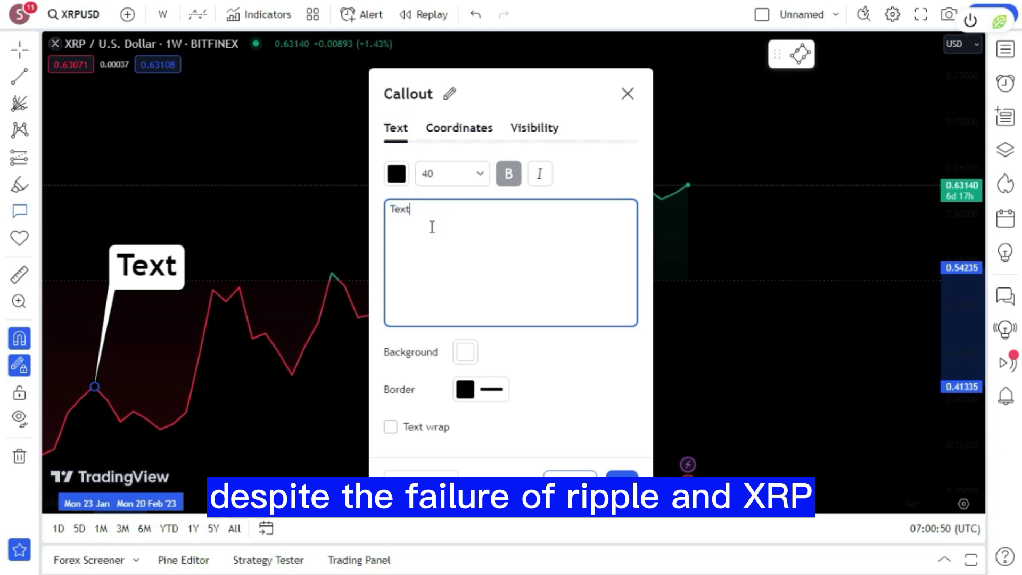
{"action": "type", "text": "X"}
{"action": "key", "text": "BackSpace"}
{"action": "key", "text": "BackSpace"}
{"action": "key", "text": "BackSpace"}
{"action": "key", "text": "BackSpace"}
{"action": "key", "text": "BackSpace"}
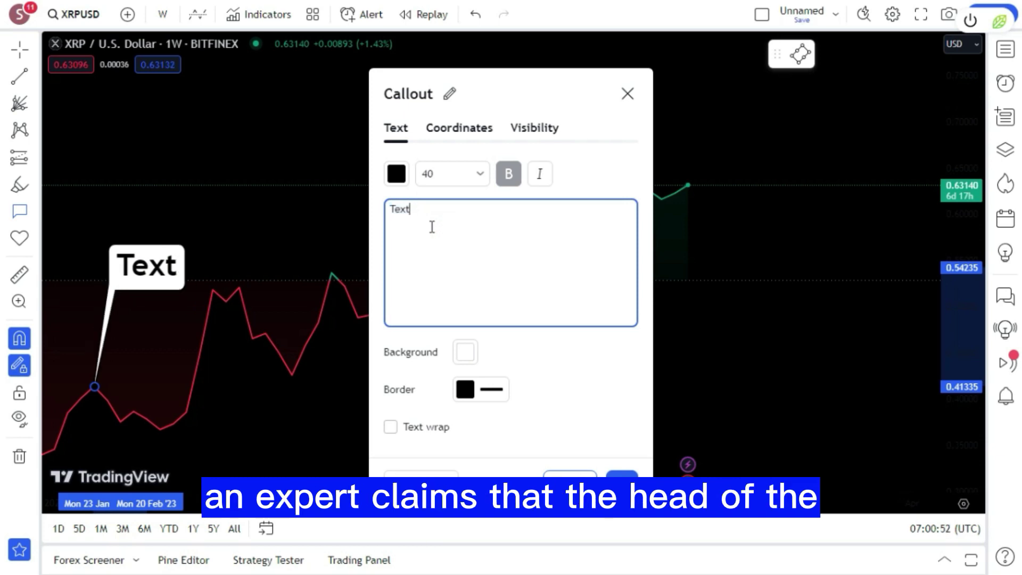
{"action": "type", "text": "XRP T"}
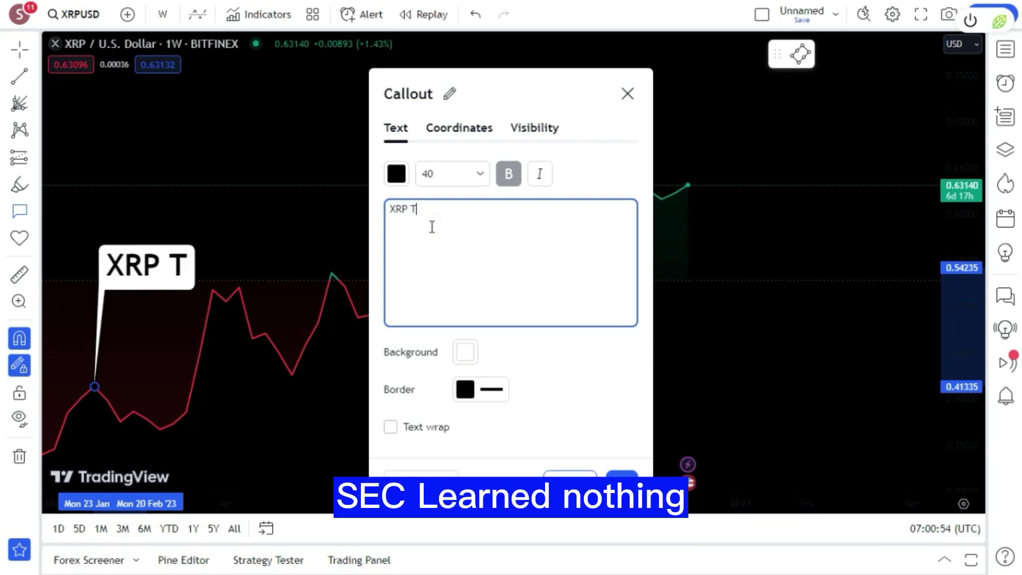
{"action": "type", "text": "ODAY PR"}
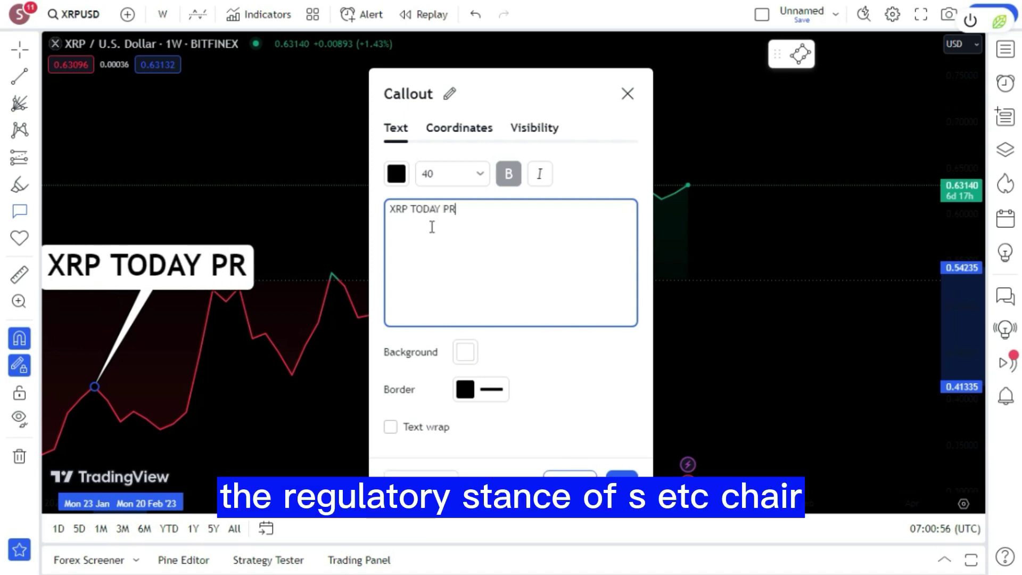
{"action": "type", "text": "ICE = 0."}
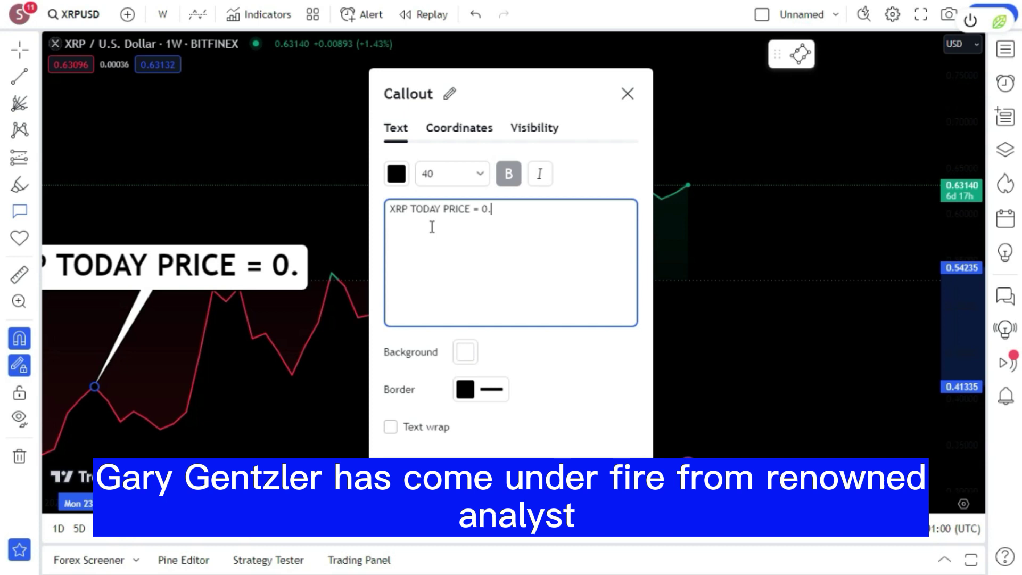
{"action": "type", "text": "631"}
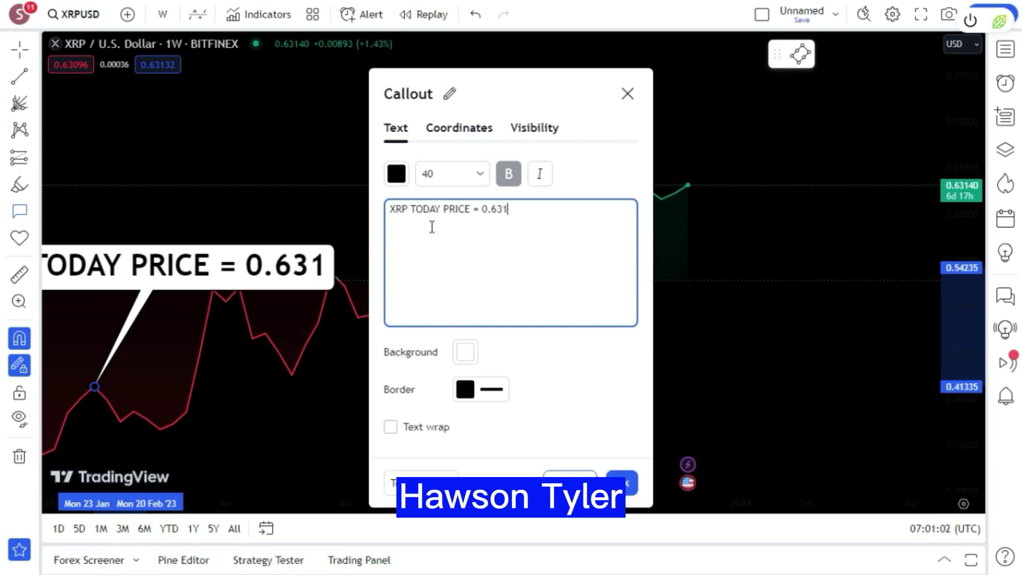
{"action": "type", "text": "32 "}
Add a second line to the callout text reading "XRP YESTERDAY PRICE = 0.60293" and begin a third line.
{"action": "type", "text": "XRP YESTER"}
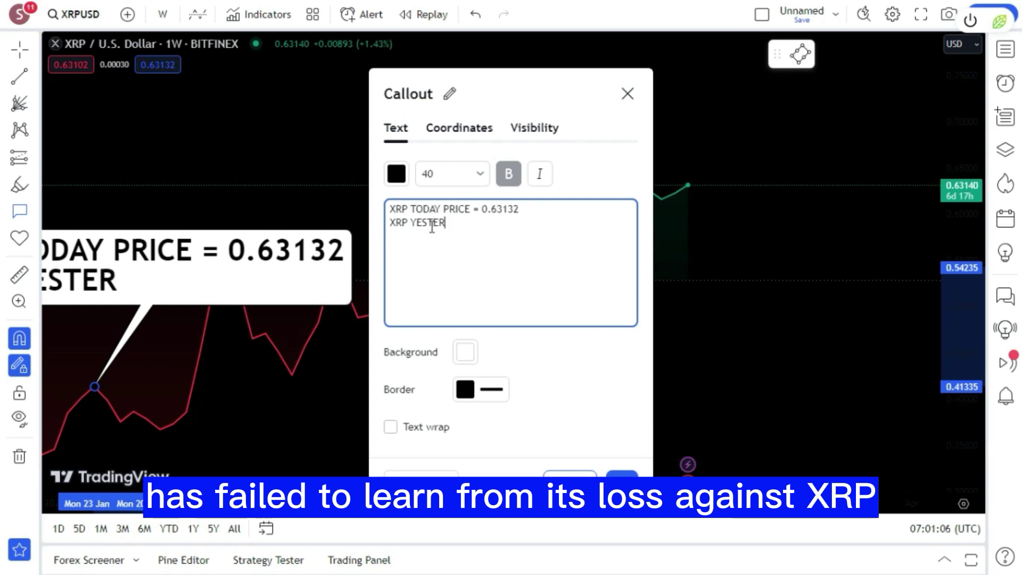
{"action": "type", "text": "DAY PRIC"}
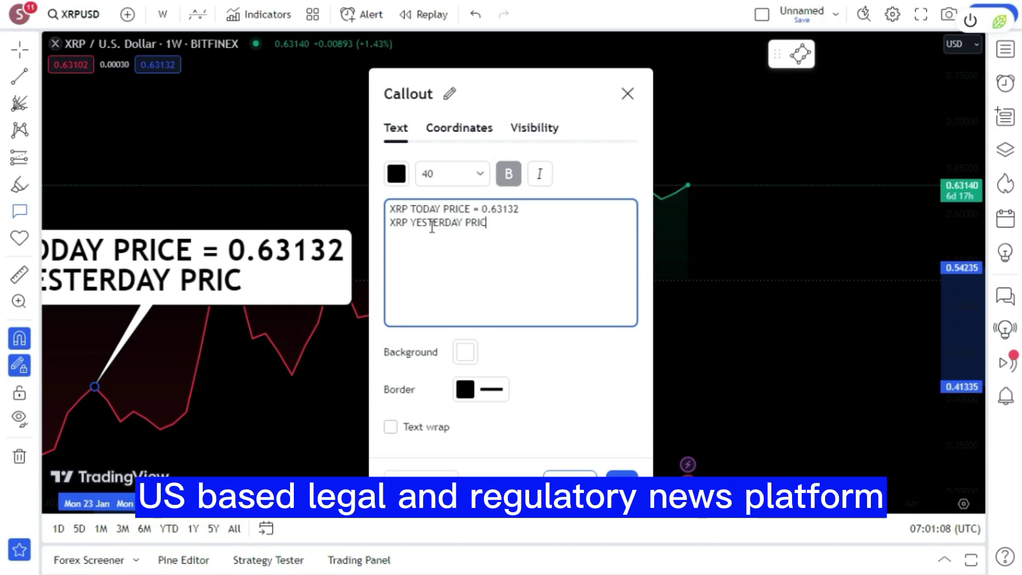
{"action": "type", "text": "E = 0."}
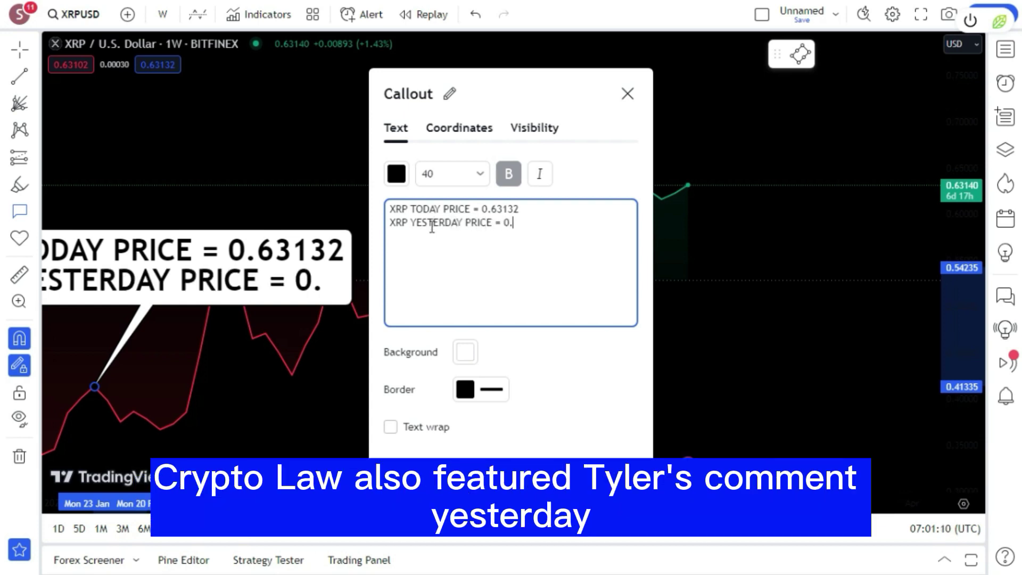
{"action": "type", "text": "60"}
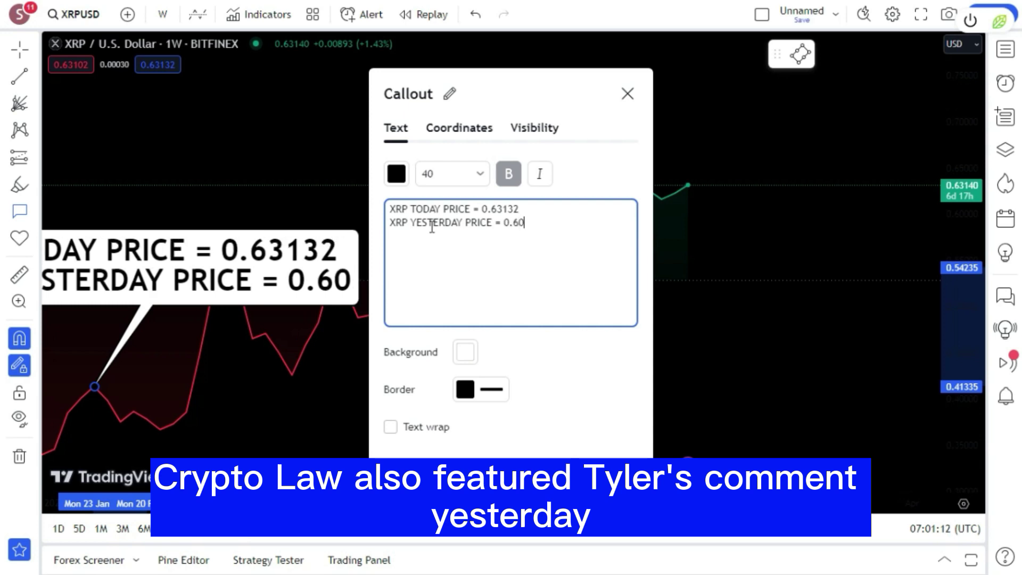
{"action": "type", "text": "293 TOMORR"}
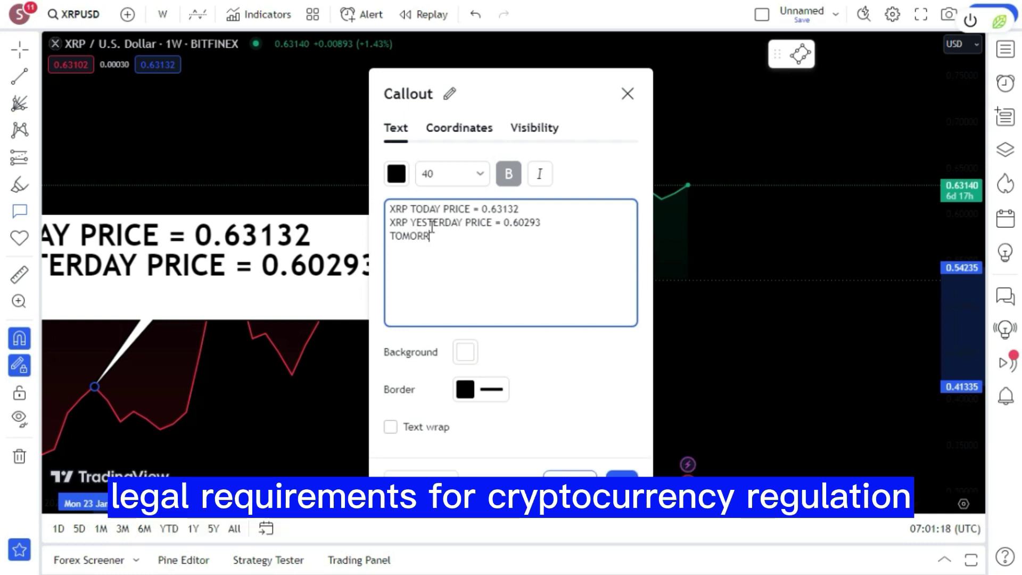
Complete the callout's third line as "TOMORROW'S XRP PRICE WILL BE = 0.64333" and apply the settings.
{"action": "type", "text": "OW'S XRP PRICE WI"}
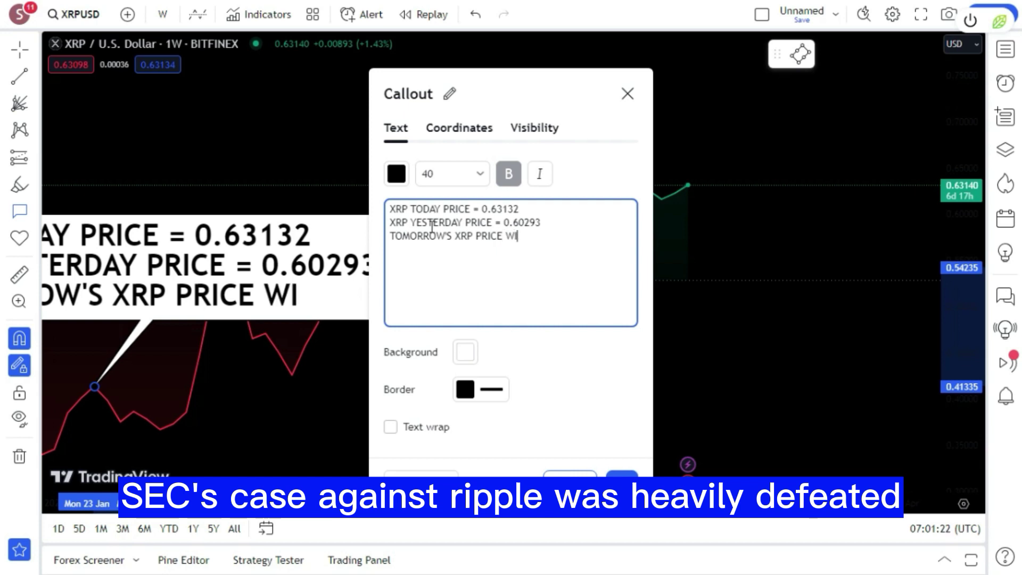
{"action": "type", "text": "LL BE = 0"}
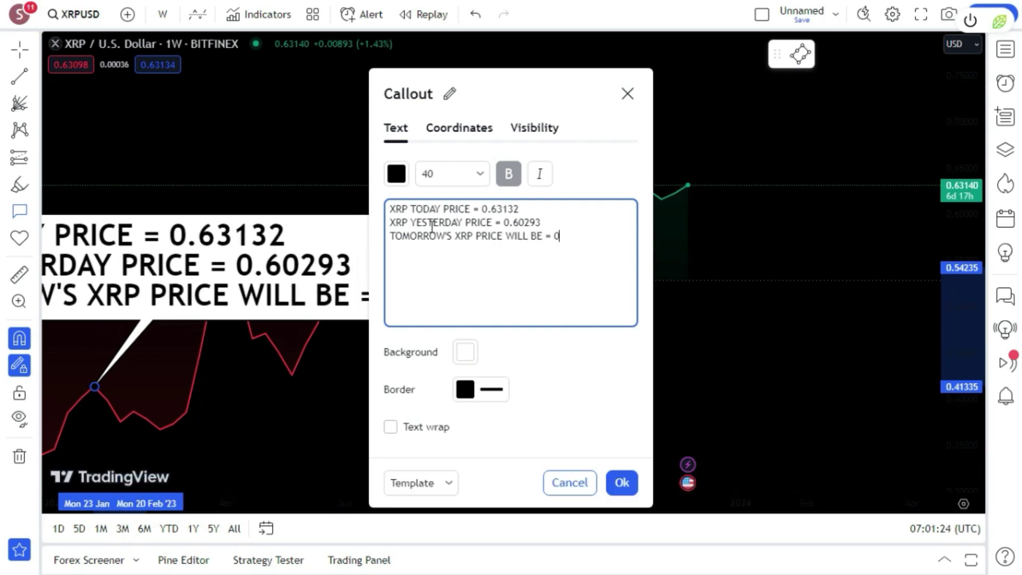
{"action": "type", "text": ".6"}
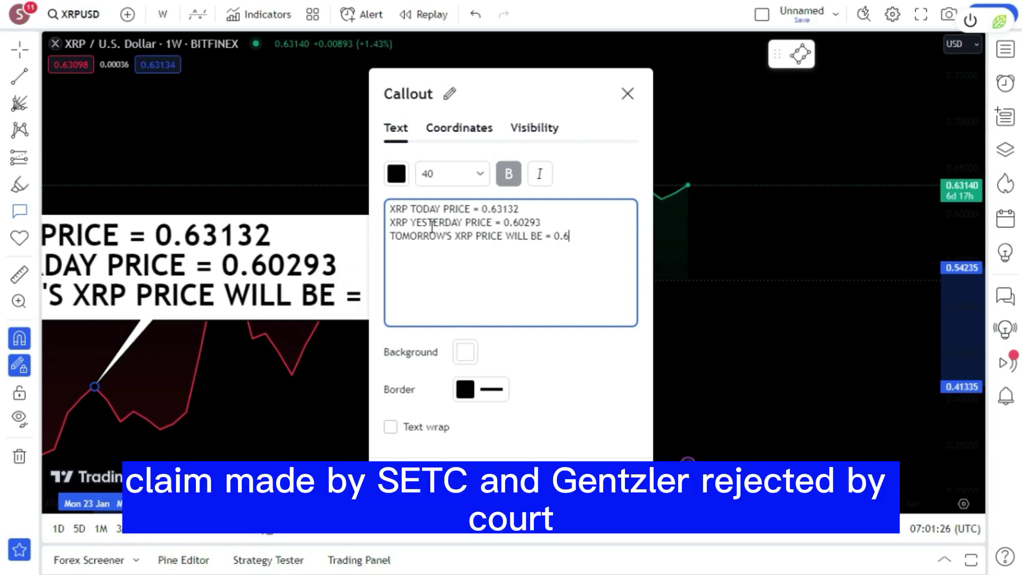
{"action": "type", "text": "4333"}
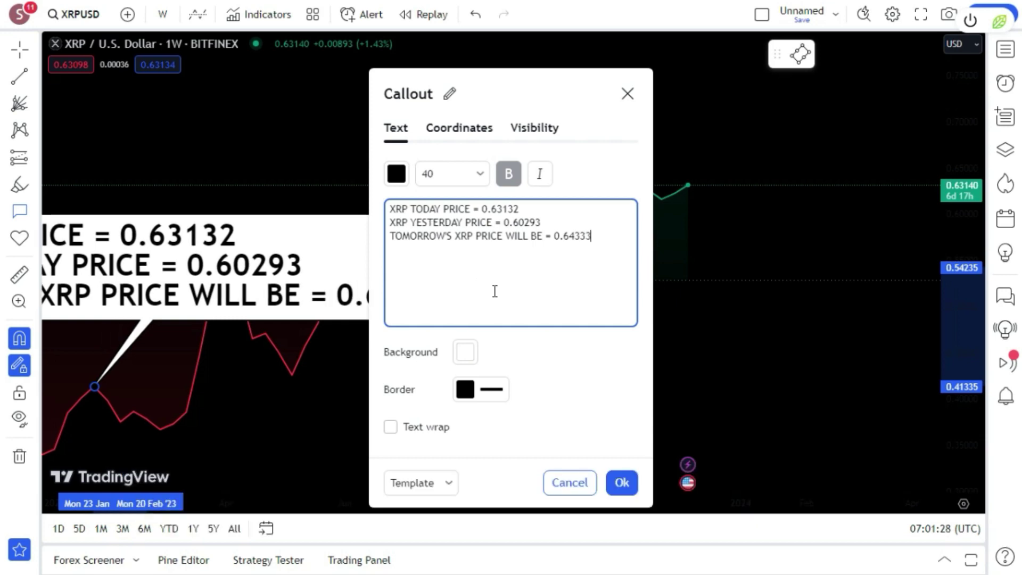
{"action": "left_click", "coordinate": [618, 482]}
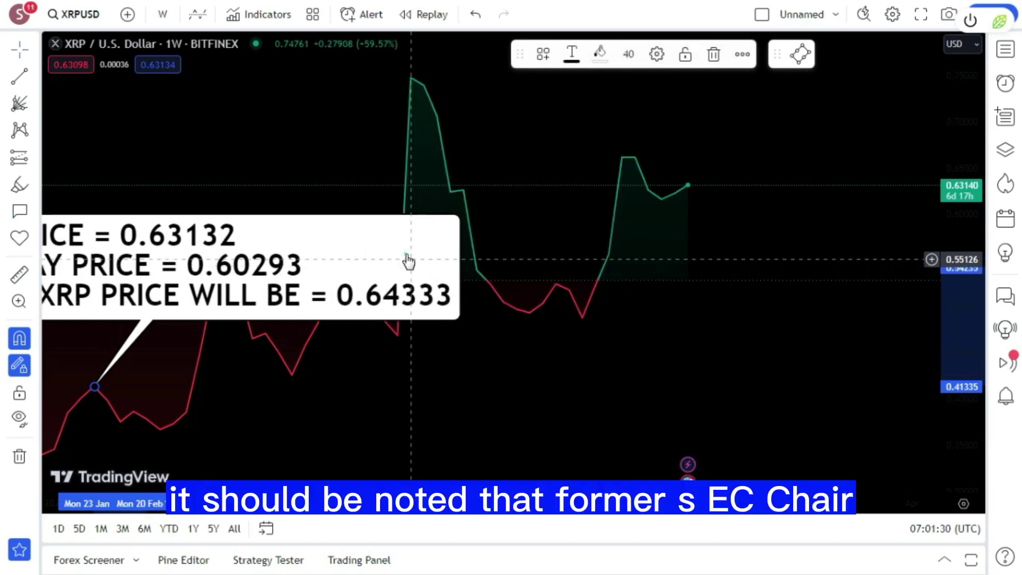
Reposition the callout box over the chart several times, finishing near the chart's centre at about the 0.52 price level.
{"action": "left_click_drag", "start_coordinate": [410, 257], "coordinate": [706, 191]}
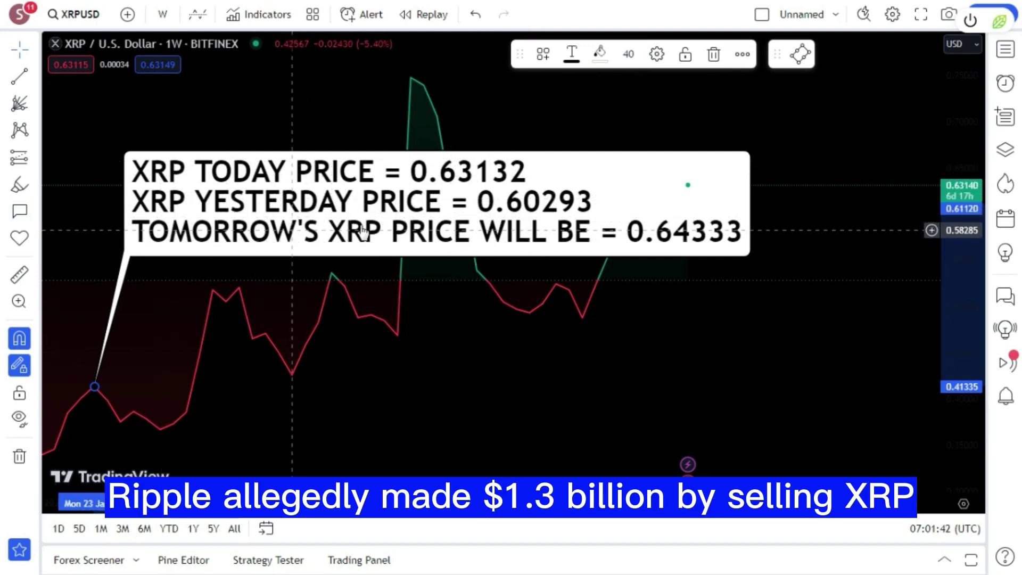
{"action": "left_click_drag", "start_coordinate": [661, 189], "coordinate": [693, 378]}
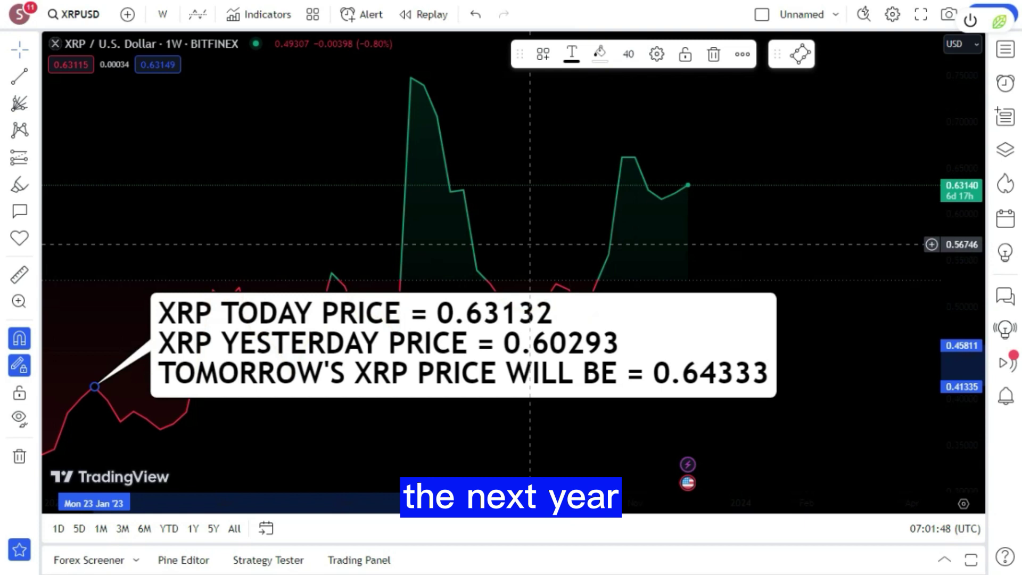
{"action": "left_click_drag", "start_coordinate": [641, 326], "coordinate": [573, 193]}
{"action": "scroll", "coordinate": [600, 257], "scroll_direction": "down", "scroll_amount": 2}
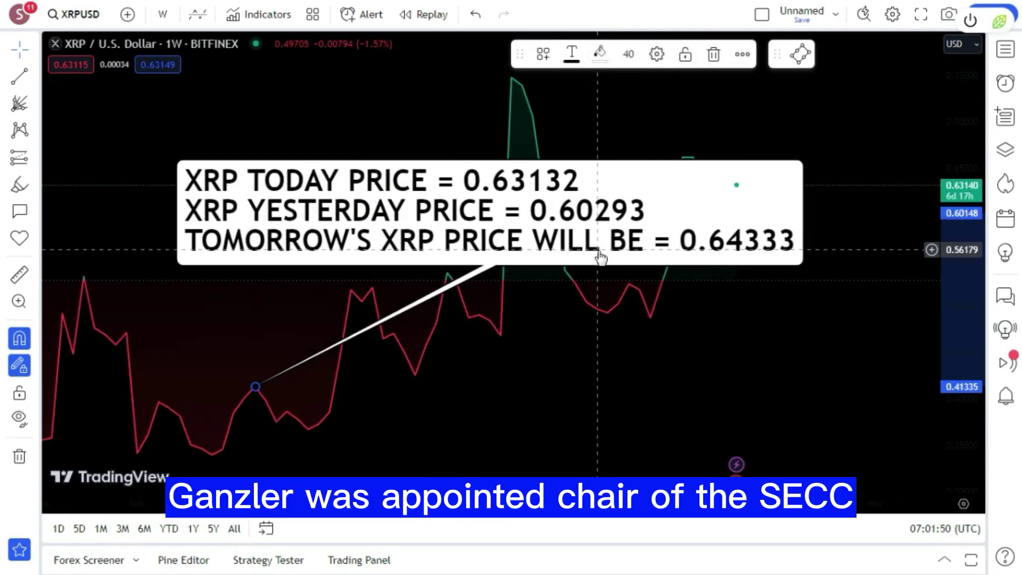
{"action": "left_click_drag", "start_coordinate": [683, 226], "coordinate": [619, 230]}
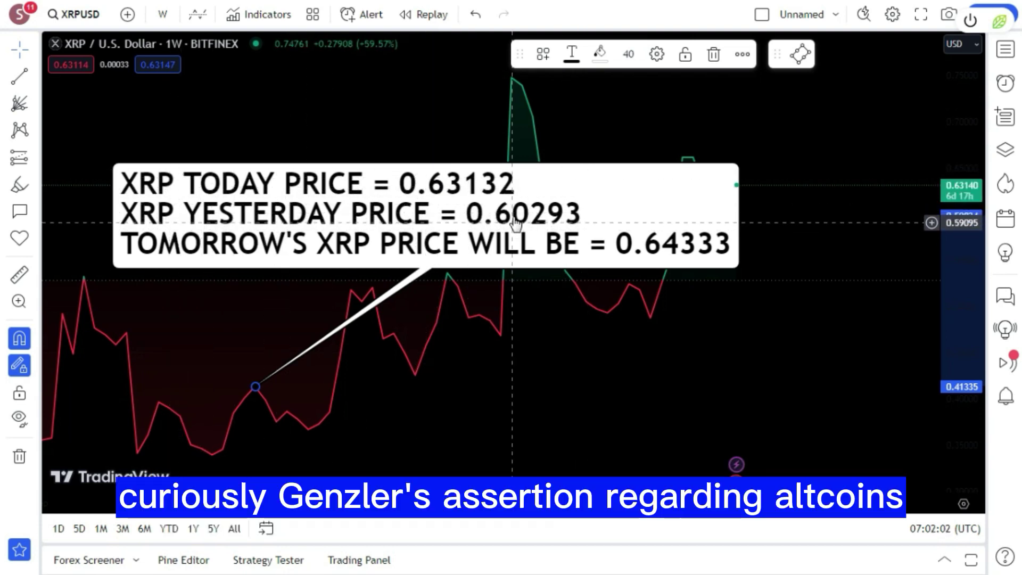
{"action": "left_click_drag", "start_coordinate": [644, 200], "coordinate": [525, 299]}
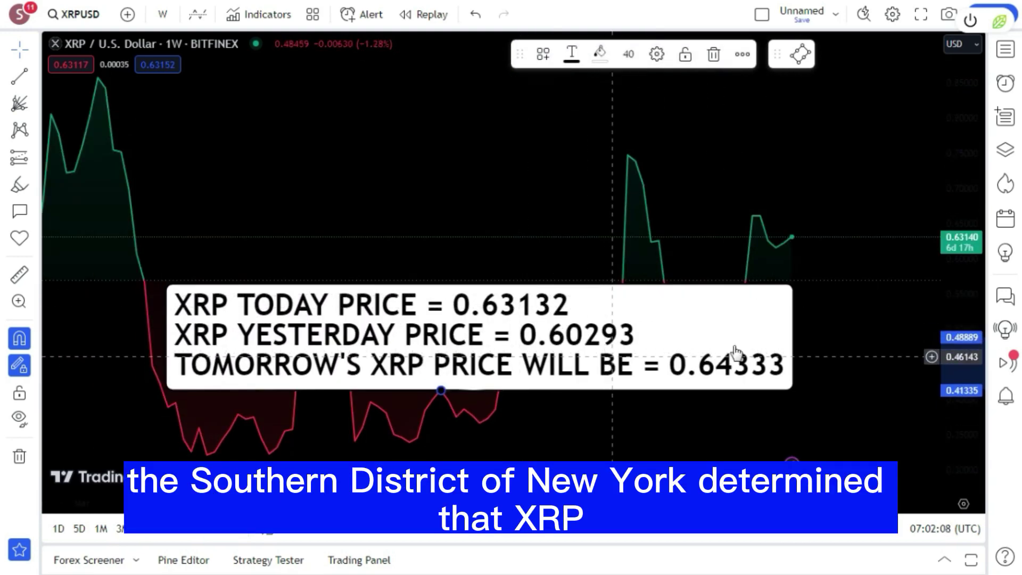
{"action": "left_click_drag", "start_coordinate": [711, 292], "coordinate": [742, 257]}
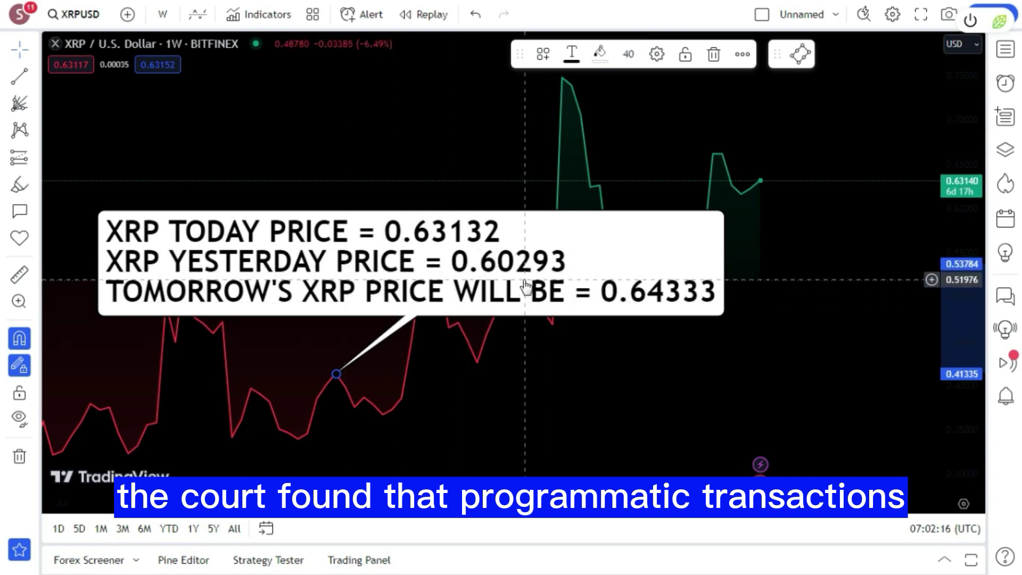
{"action": "left_click_drag", "start_coordinate": [628, 235], "coordinate": [688, 227]}
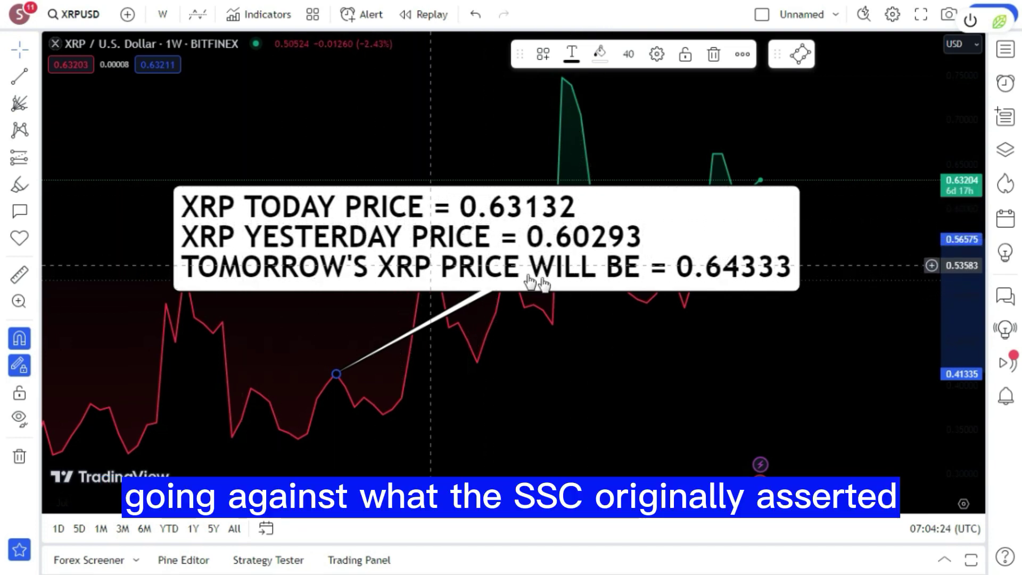
{"action": "left_click_drag", "start_coordinate": [679, 230], "coordinate": [717, 273]}
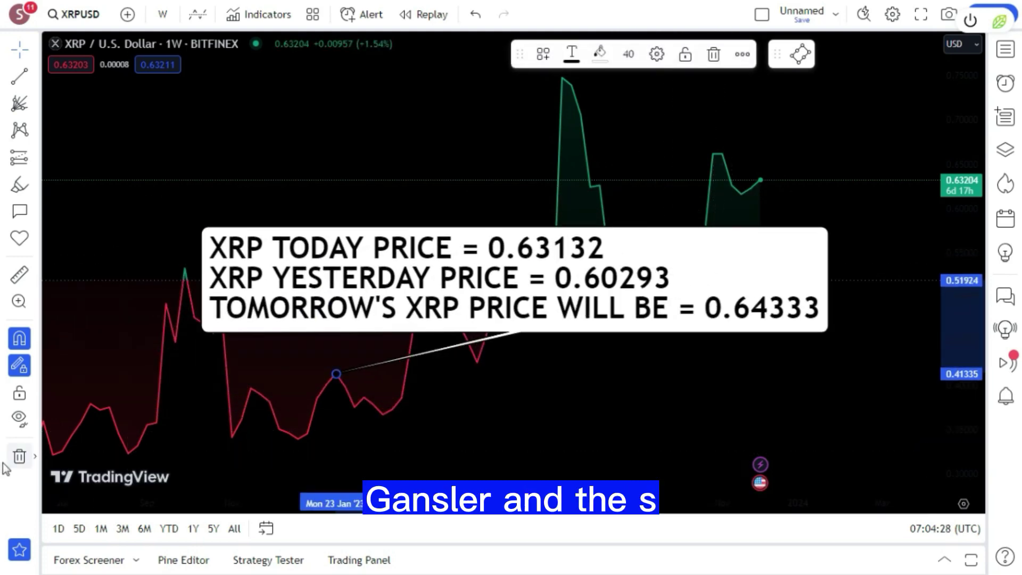
Remove the price callout drawing from the chart.
{"action": "left_click", "coordinate": [19, 457]}
{"action": "left_click", "coordinate": [75, 454]}
{"action": "scroll", "coordinate": [428, 316], "scroll_direction": "up", "scroll_amount": 3}
{"action": "scroll", "coordinate": [428, 316], "scroll_direction": "down", "scroll_amount": 5}
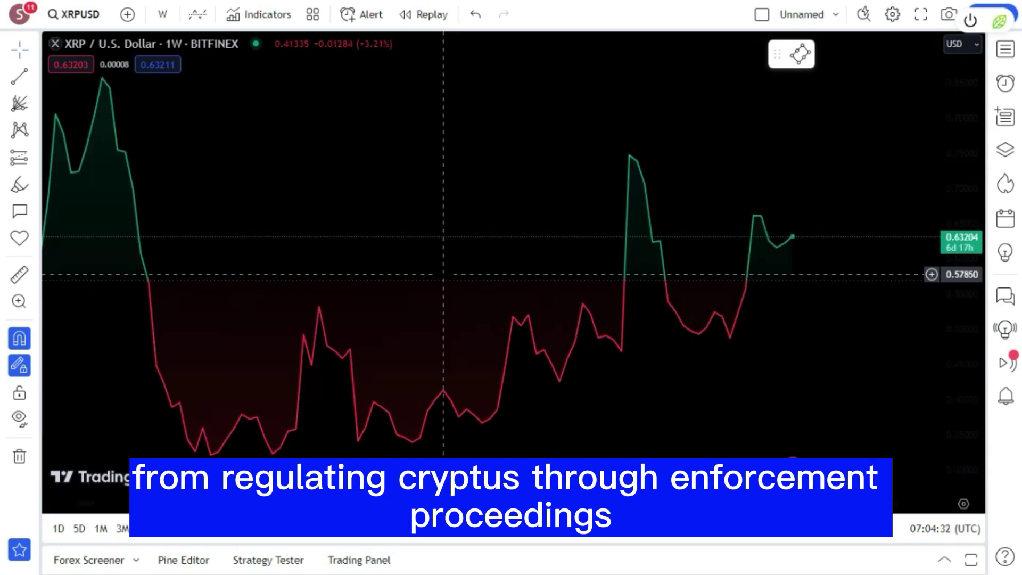
{"action": "scroll", "coordinate": [443, 275], "scroll_direction": "up", "scroll_amount": 5}
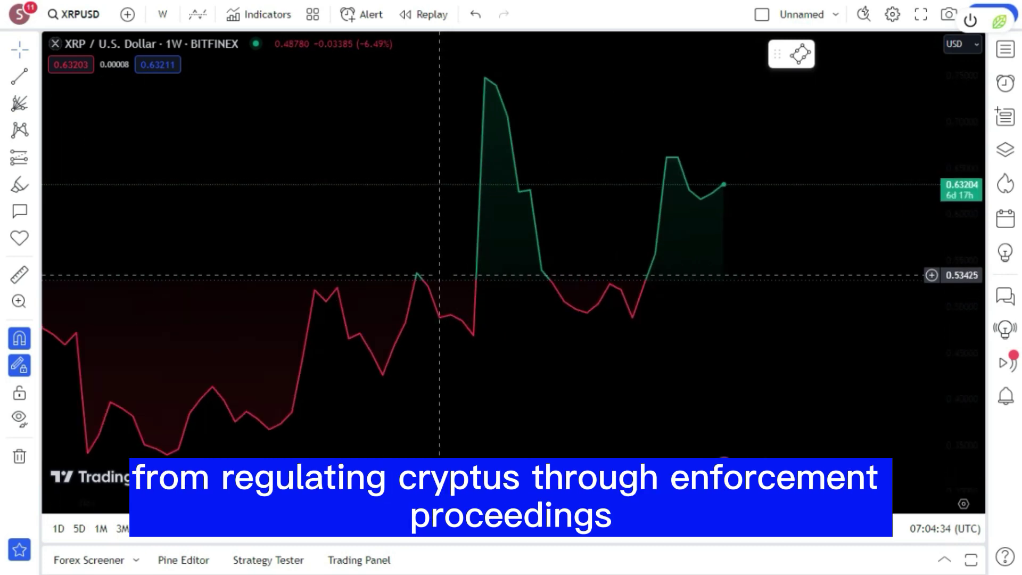
{"action": "scroll", "coordinate": [439, 275], "scroll_direction": "down", "scroll_amount": 5}
{"action": "scroll", "coordinate": [445, 276], "scroll_direction": "up", "scroll_amount": 3}
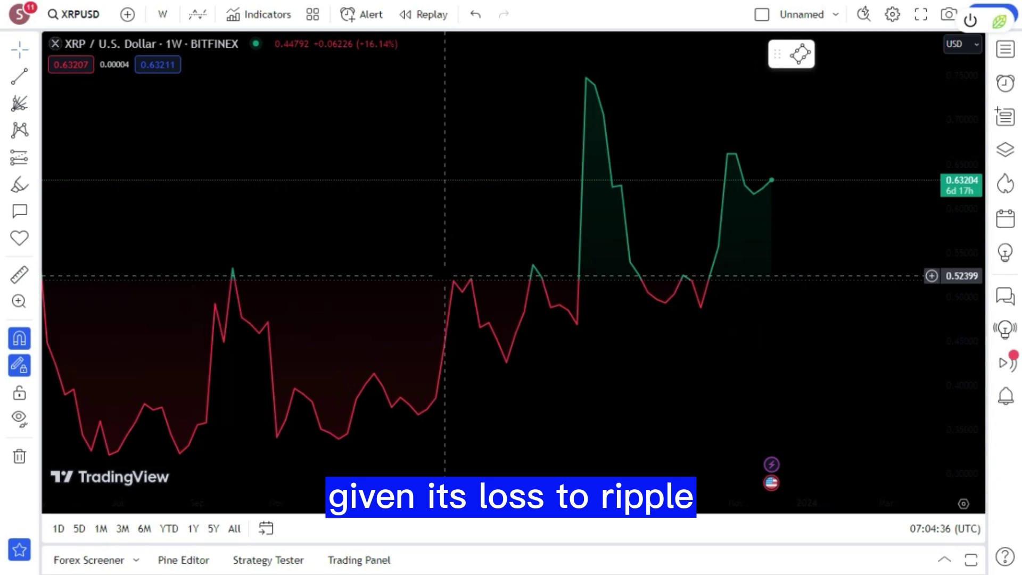
{"action": "scroll", "coordinate": [445, 275], "scroll_direction": "down", "scroll_amount": 6}
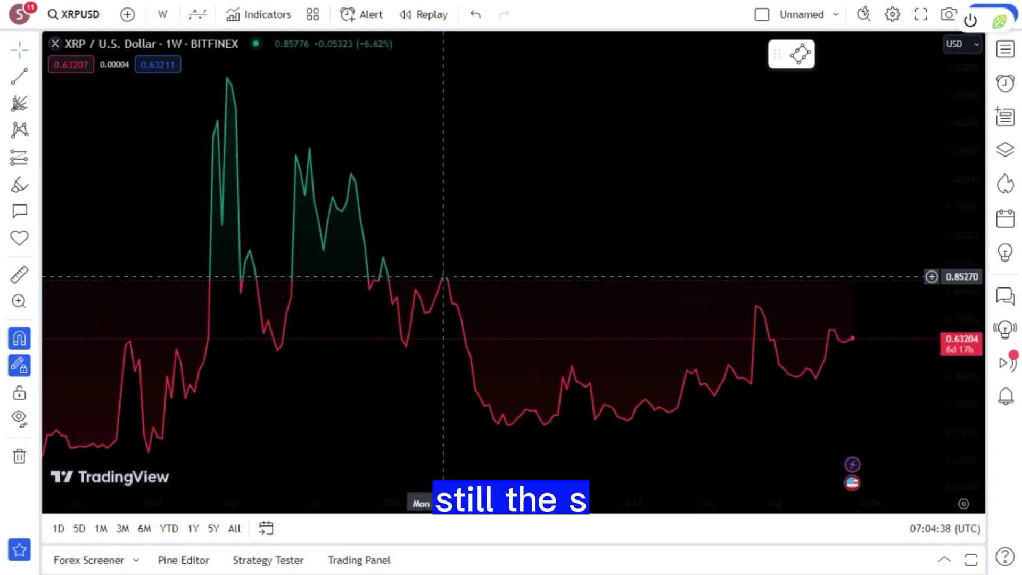
{"action": "scroll", "coordinate": [443, 277], "scroll_direction": "up", "scroll_amount": 6}
{"action": "scroll", "coordinate": [442, 277], "scroll_direction": "down", "scroll_amount": 2}
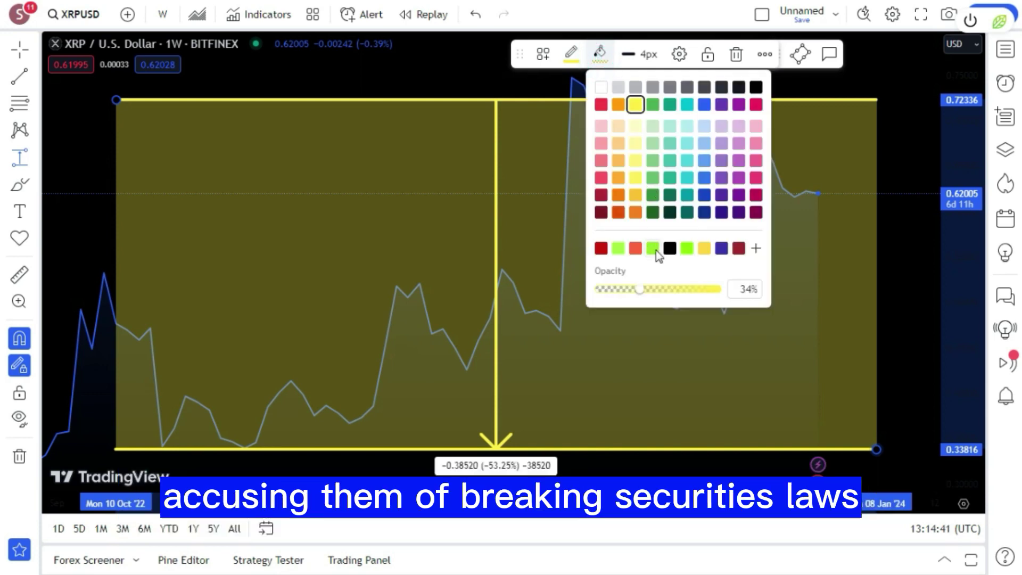
Recolour the large price range drawing with a bright green fill and white lines.
{"action": "left_click", "coordinate": [687, 248]}
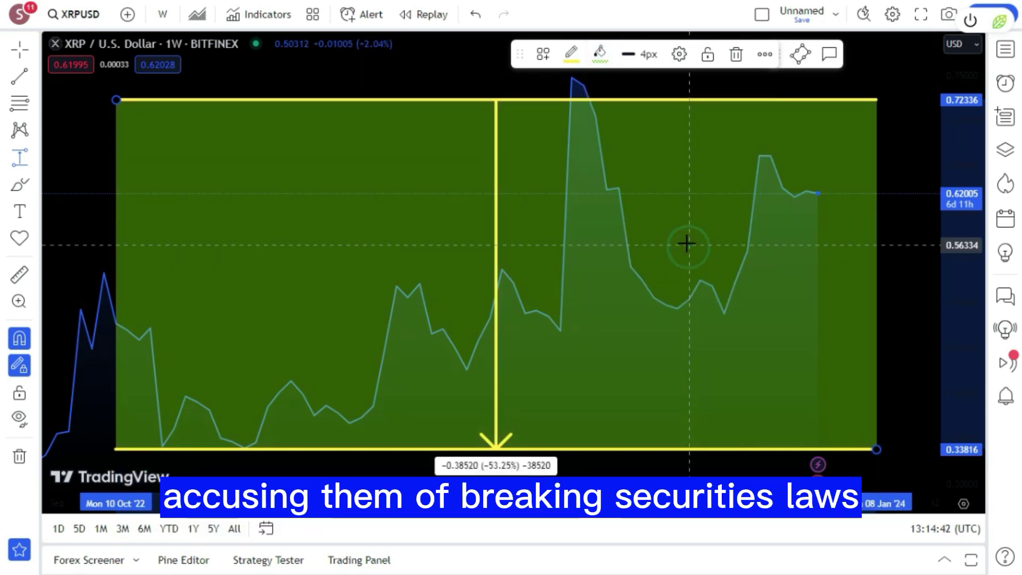
{"action": "left_click", "coordinate": [574, 52]}
{"action": "left_click", "coordinate": [570, 85]}
{"action": "scroll", "coordinate": [519, 216], "scroll_direction": "up", "scroll_amount": 1}
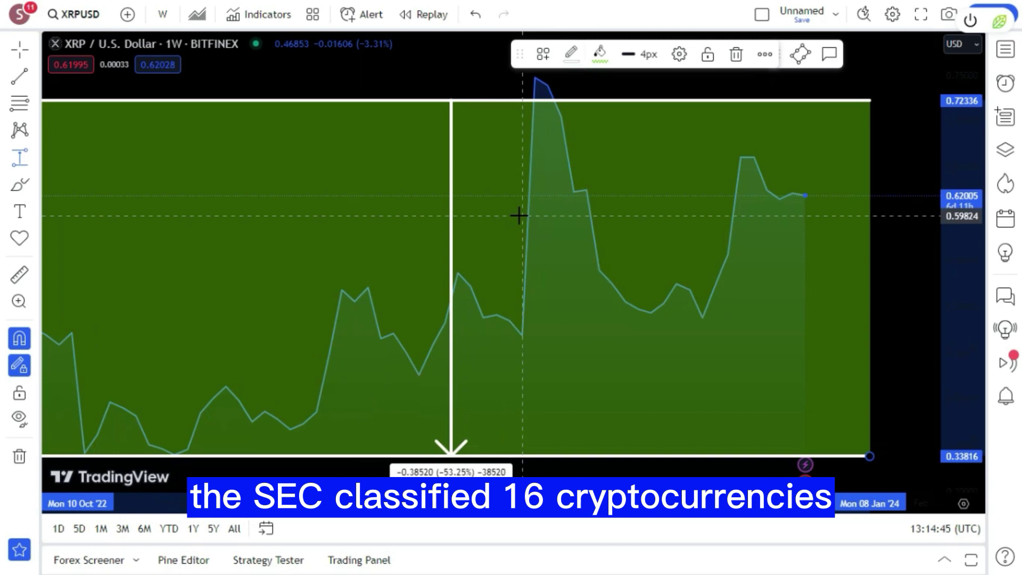
Draw a second price range from 8 May '23 at about 0.609 to 11 Dec '23 at about 0.35 and centre it inside the large one.
{"action": "scroll", "coordinate": [519, 215], "scroll_direction": "down", "scroll_amount": 2}
{"action": "left_click", "coordinate": [477, 200]}
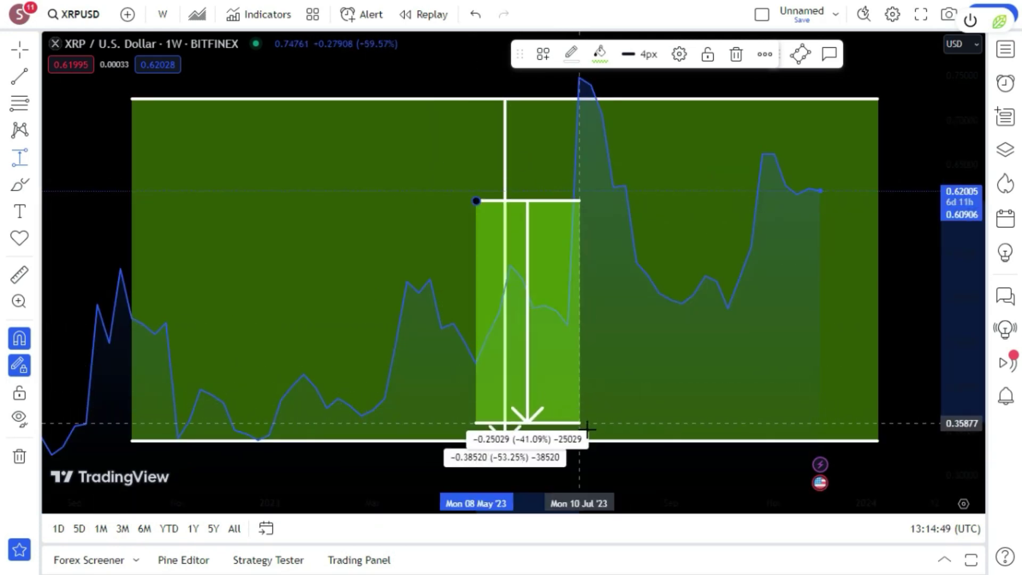
{"action": "left_click", "coordinate": [831, 430]}
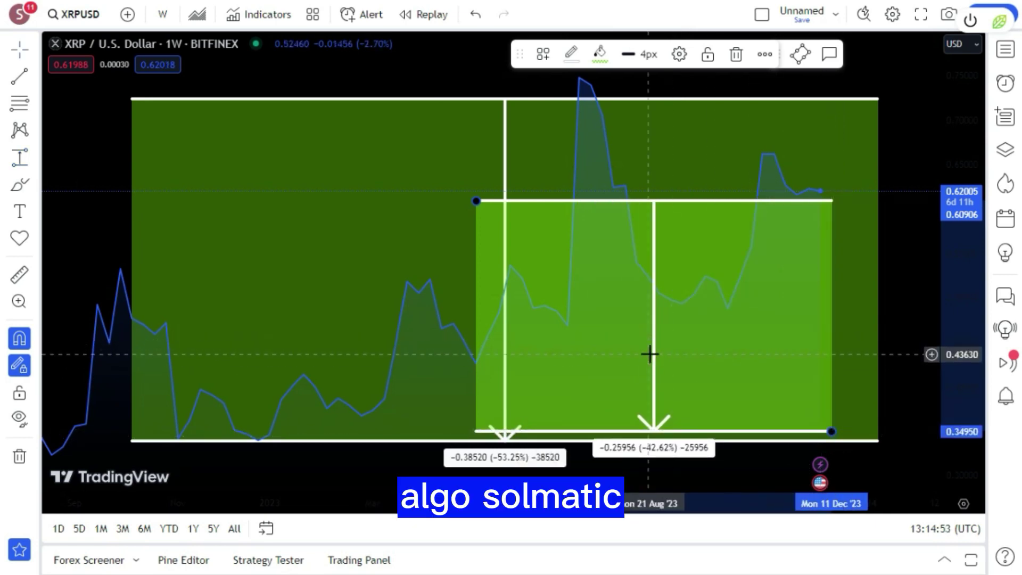
{"action": "left_click_drag", "start_coordinate": [649, 354], "coordinate": [506, 317]}
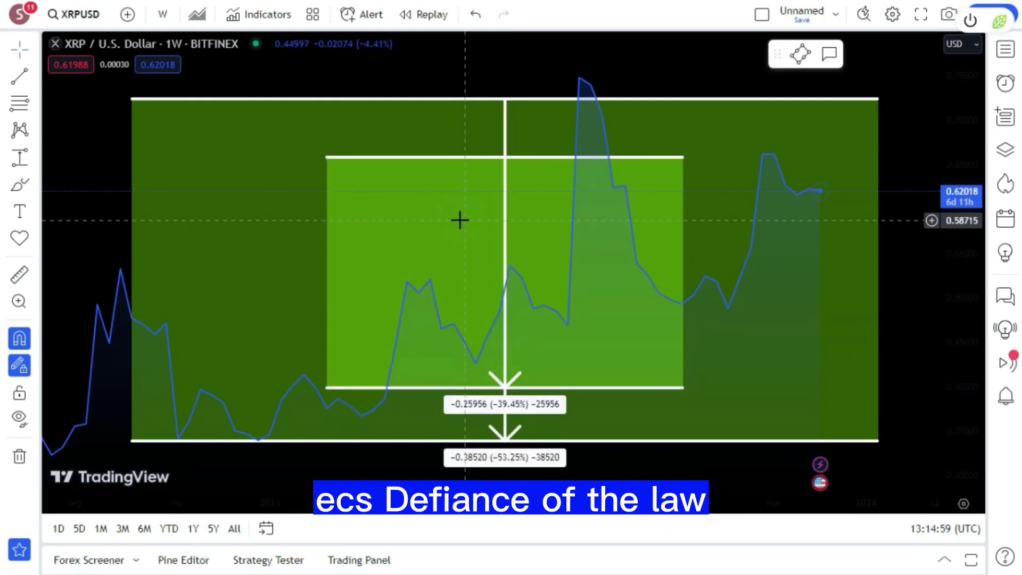
{"action": "scroll", "coordinate": [458, 219], "scroll_direction": "up", "scroll_amount": 3}
{"action": "scroll", "coordinate": [460, 219], "scroll_direction": "down", "scroll_amount": 3}
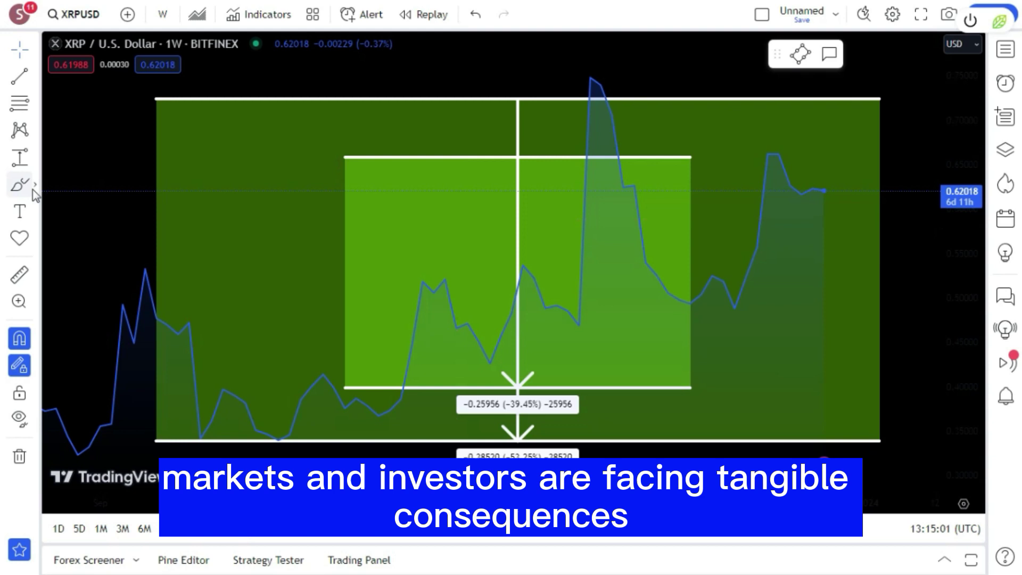
Draw a circle over the middle of the inner price range and adjust its position so its centre sits at about 0.539.
{"action": "left_click", "coordinate": [35, 187]}
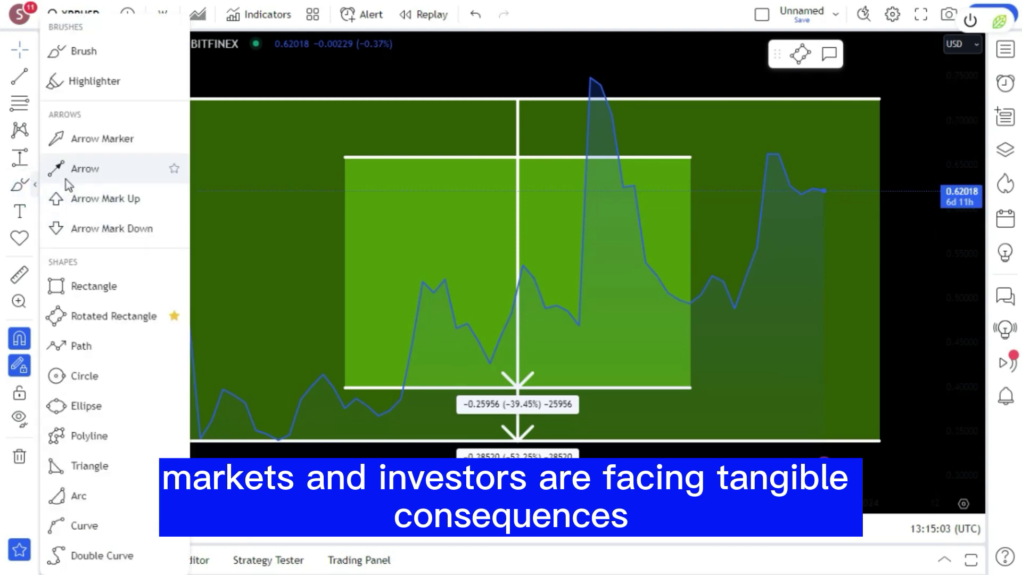
{"action": "left_click", "coordinate": [86, 375]}
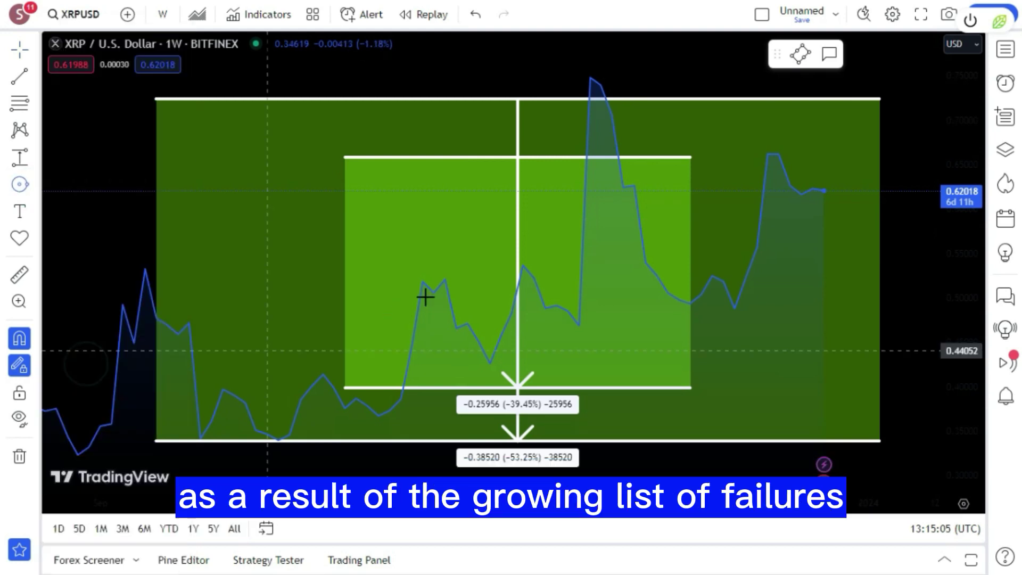
{"action": "left_click", "coordinate": [523, 254]}
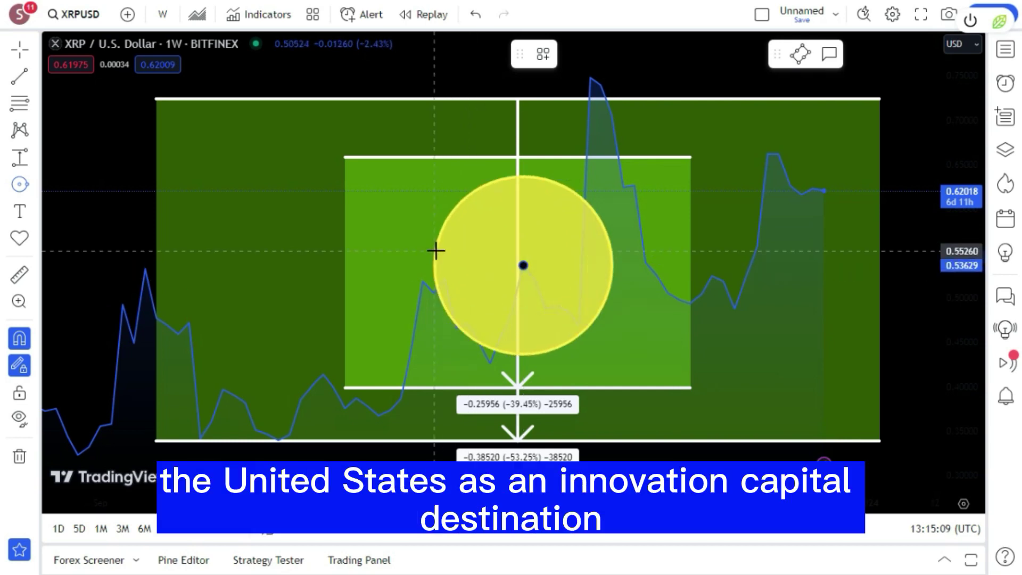
{"action": "left_click", "coordinate": [421, 246]}
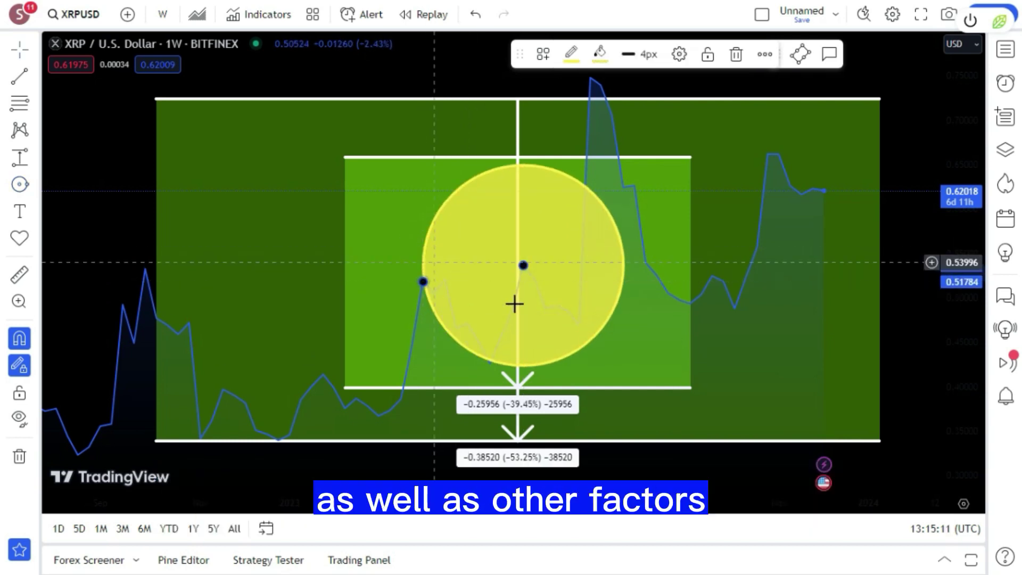
{"action": "left_click_drag", "start_coordinate": [568, 360], "coordinate": [559, 354]}
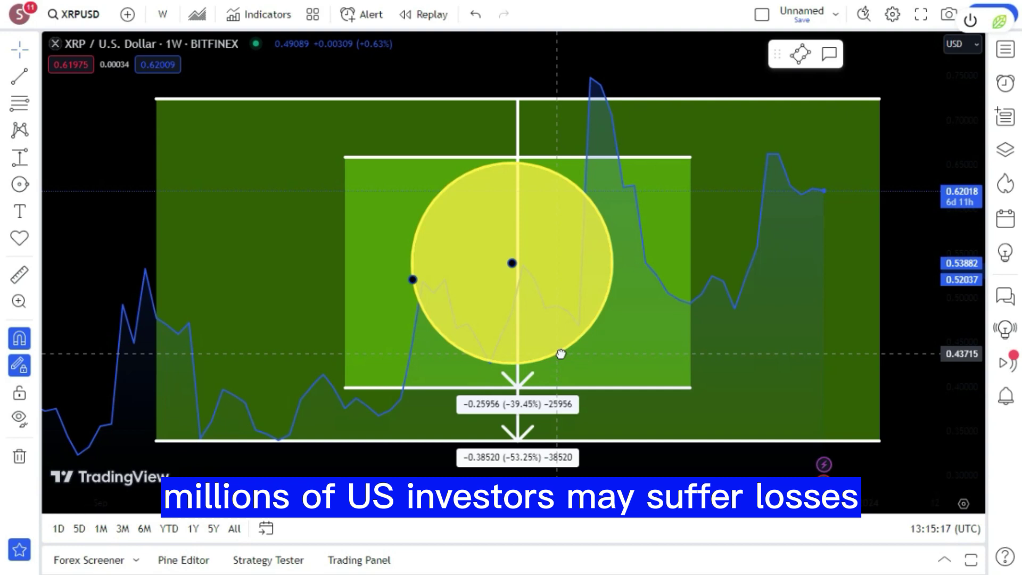
{"action": "left_click_drag", "start_coordinate": [529, 307], "coordinate": [523, 303]}
{"action": "scroll", "coordinate": [523, 303], "scroll_direction": "up", "scroll_amount": 2}
{"action": "scroll", "coordinate": [523, 303], "scroll_direction": "down", "scroll_amount": 3}
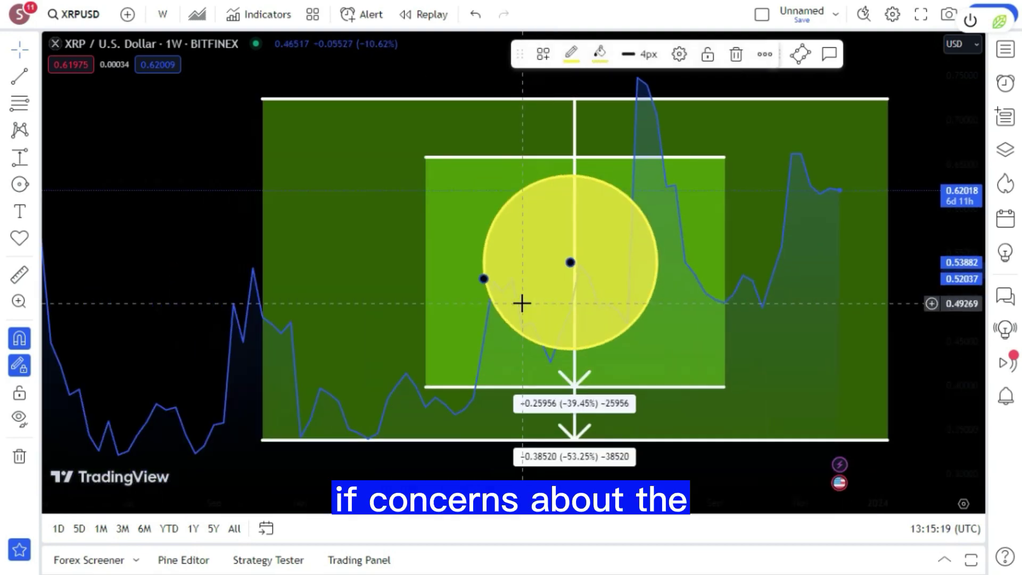
{"action": "scroll", "coordinate": [523, 304], "scroll_direction": "up", "scroll_amount": 1}
{"action": "scroll", "coordinate": [522, 302], "scroll_direction": "down", "scroll_amount": 5}
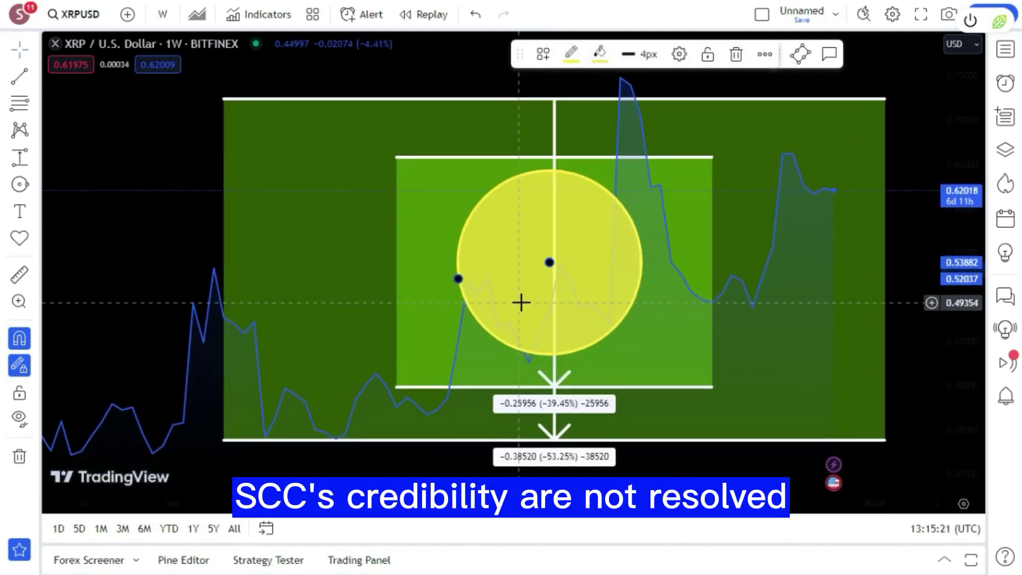
{"action": "scroll", "coordinate": [521, 305], "scroll_direction": "up", "scroll_amount": 3}
{"action": "scroll", "coordinate": [524, 306], "scroll_direction": "down", "scroll_amount": 2}
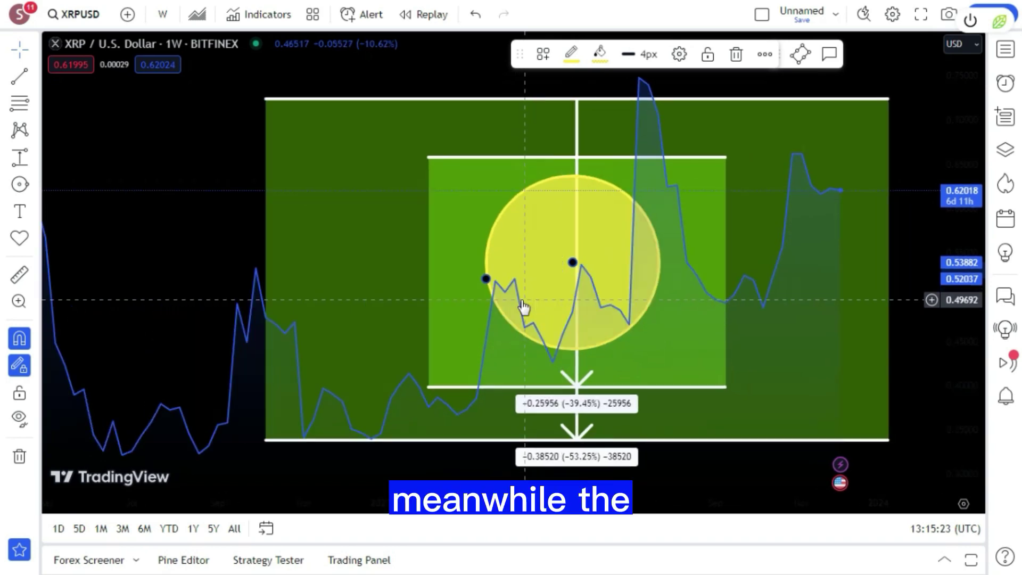
{"action": "scroll", "coordinate": [523, 306], "scroll_direction": "down", "scroll_amount": 2}
{"action": "scroll", "coordinate": [520, 300], "scroll_direction": "up", "scroll_amount": 4}
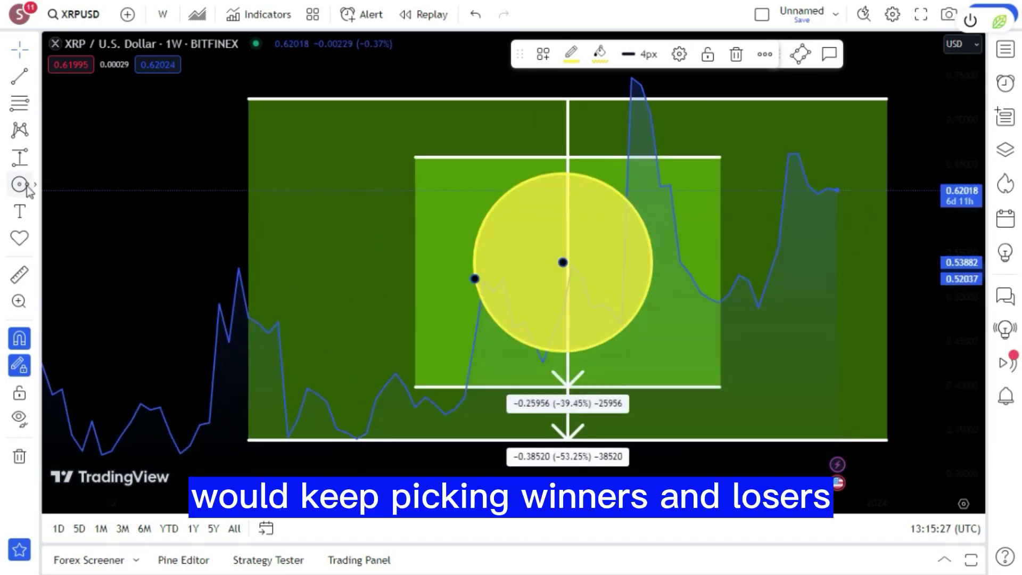
Draw two arrows from the circle's centre, one out to the left at about 0.530 and one out to the right at about 0.518.
{"action": "left_click", "coordinate": [35, 185]}
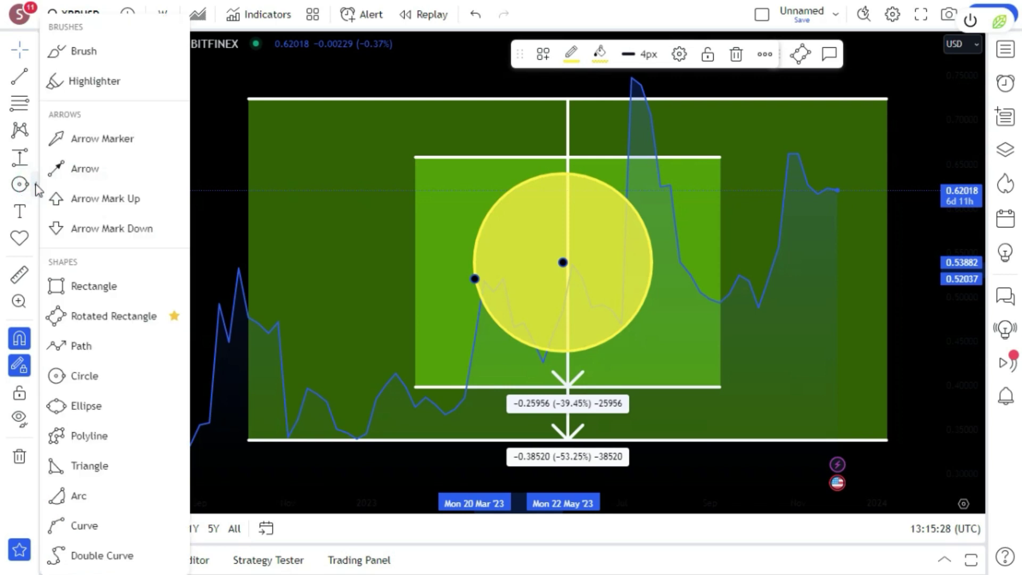
{"action": "left_click", "coordinate": [85, 167]}
{"action": "left_click", "coordinate": [570, 264]}
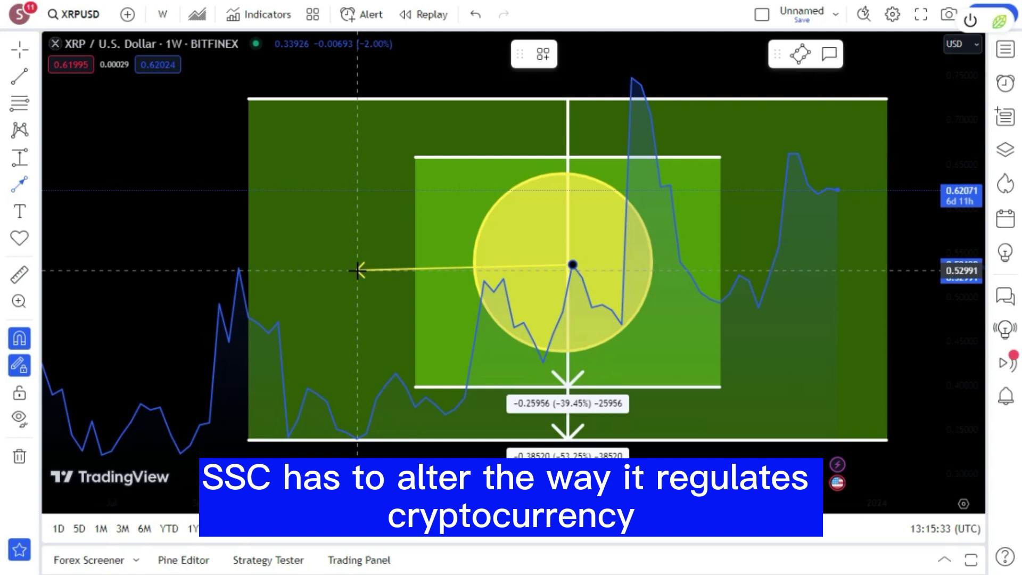
{"action": "left_click", "coordinate": [389, 270]}
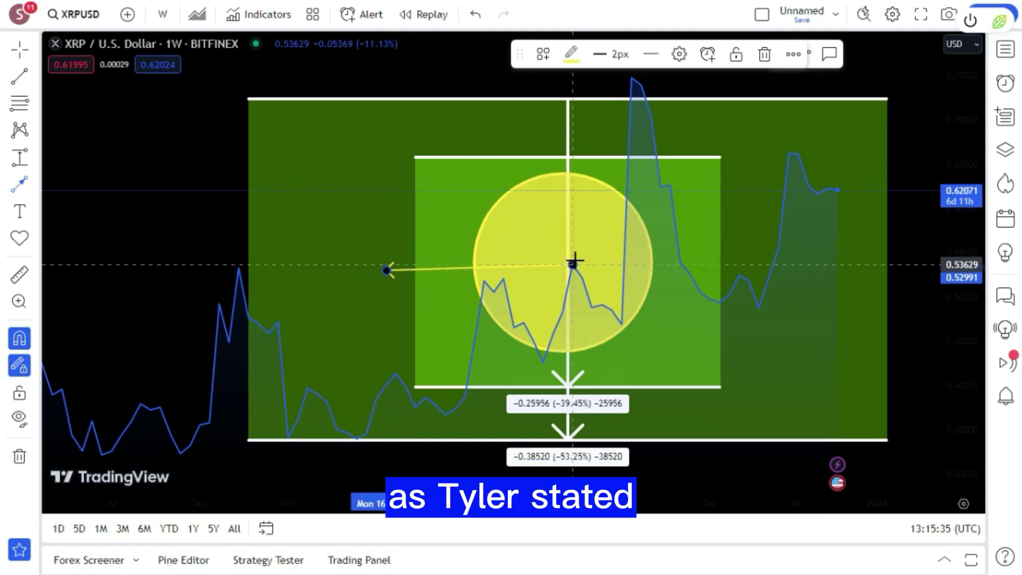
{"action": "left_click", "coordinate": [570, 263]}
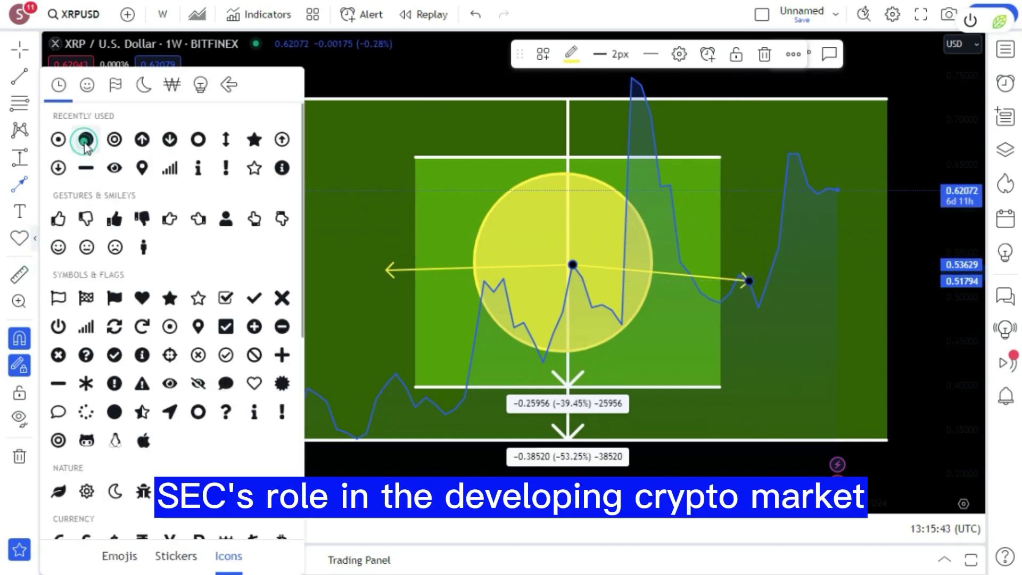
Place a solid circle icon on the tip of each of the two arrows.
{"action": "left_click", "coordinate": [84, 137]}
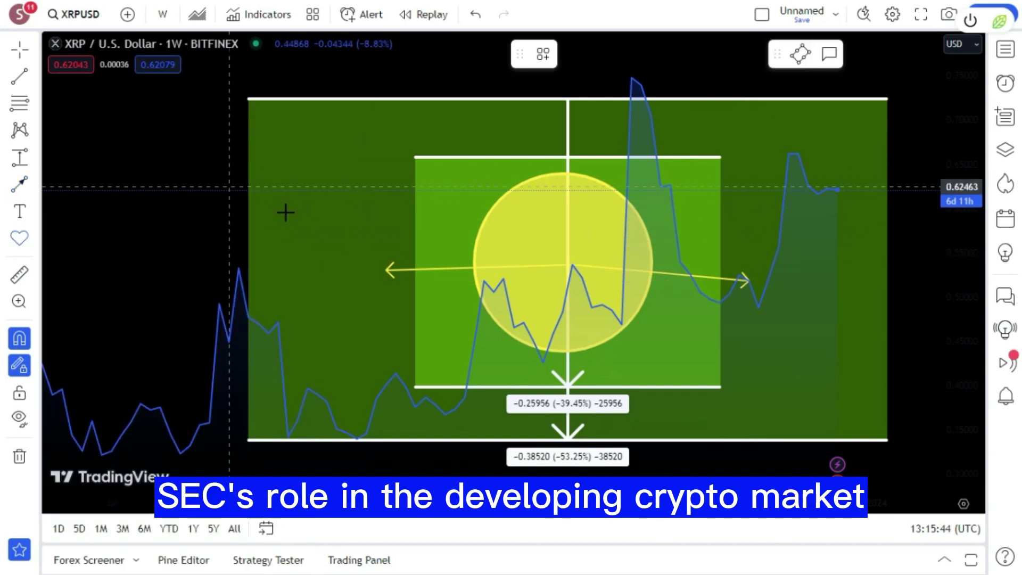
{"action": "left_click", "coordinate": [386, 271]}
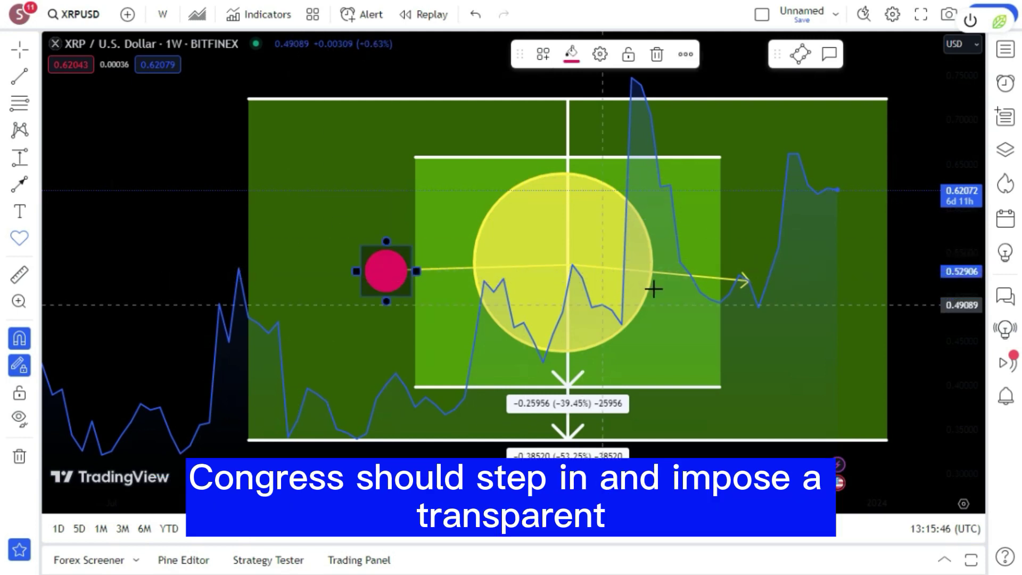
{"action": "left_click", "coordinate": [745, 277]}
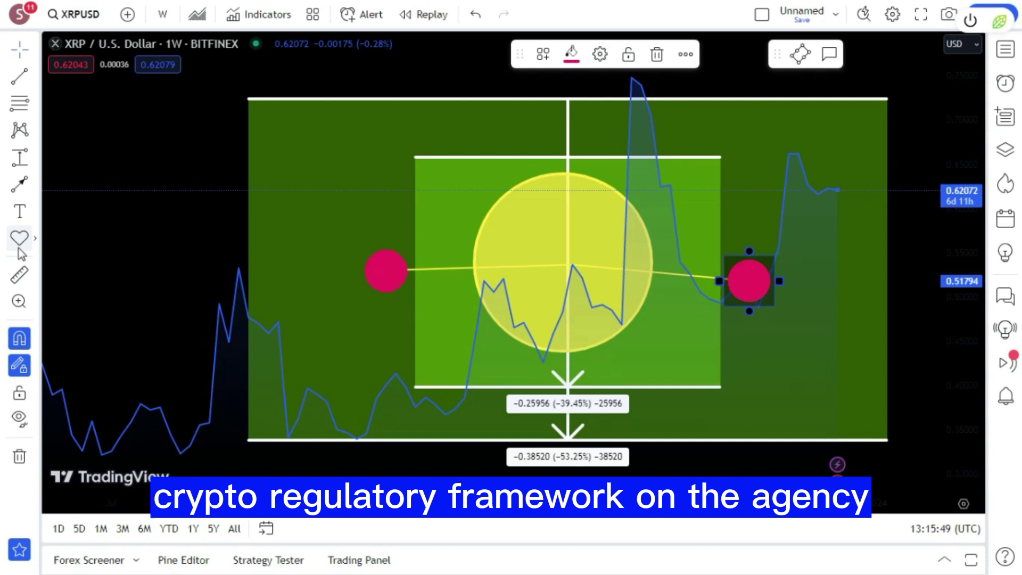
Overlay a yellow dotted-ring icon on each of the two solid circle icons at the arrow tips.
{"action": "left_click", "coordinate": [37, 242]}
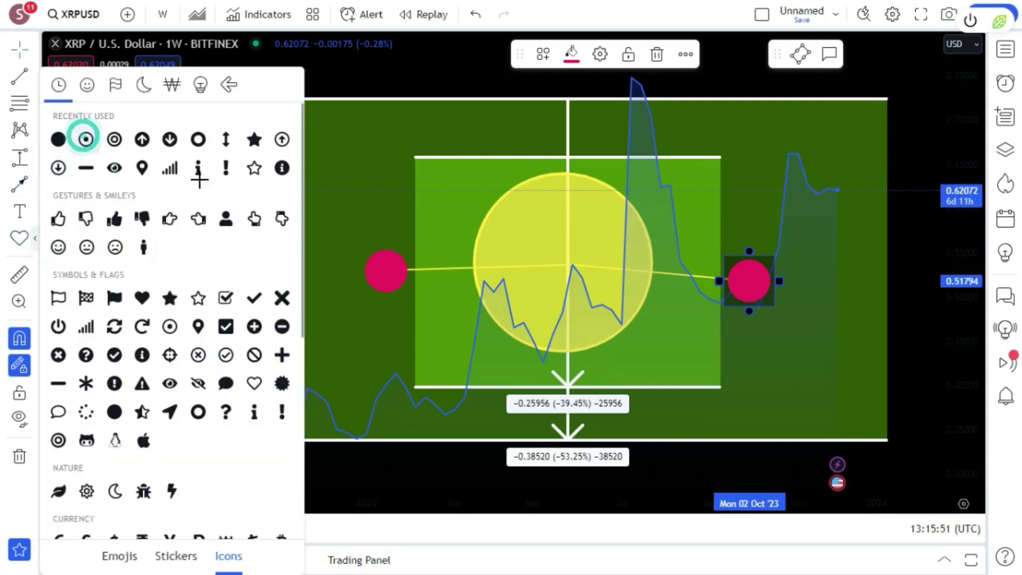
{"action": "left_click", "coordinate": [385, 270]}
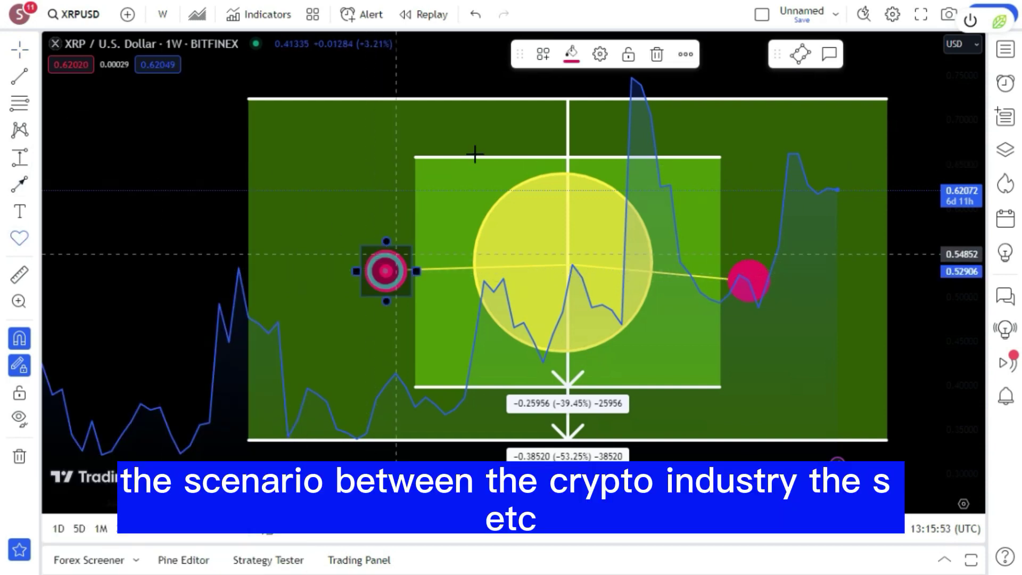
{"action": "left_click", "coordinate": [571, 55]}
{"action": "left_click", "coordinate": [607, 107]}
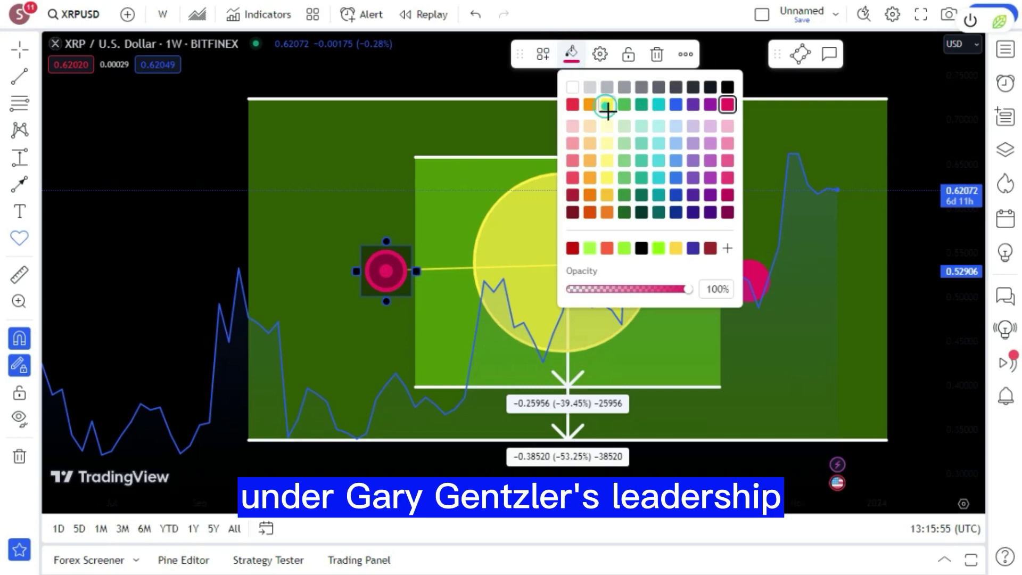
{"action": "left_click", "coordinate": [745, 279]}
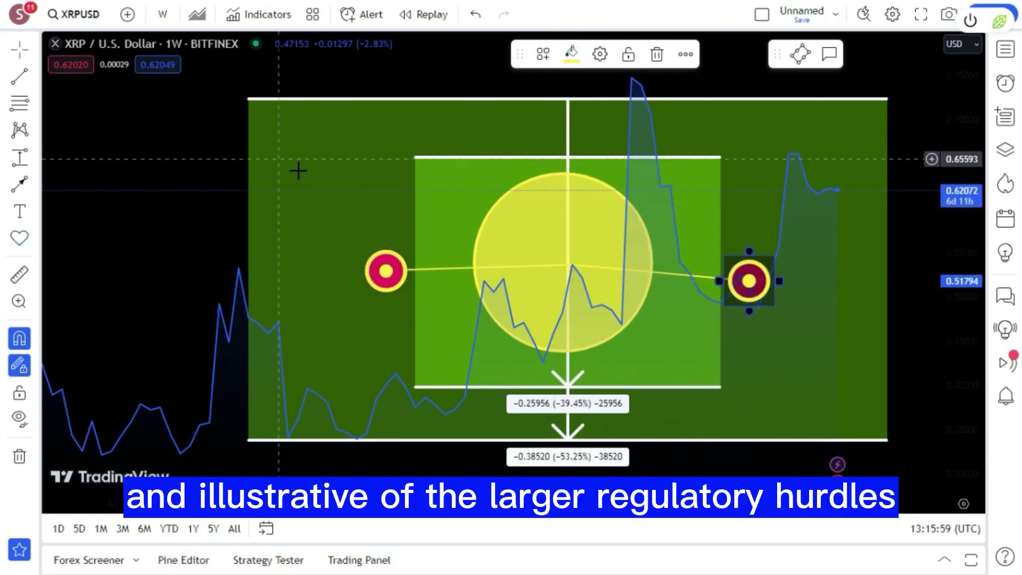
Draw a red zigzag path from the left marker across the circle to the right marker, swinging roughly between 0.58 and 0.49.
{"action": "scroll", "coordinate": [297, 170], "scroll_direction": "up", "scroll_amount": 2}
{"action": "scroll", "coordinate": [298, 170], "scroll_direction": "down", "scroll_amount": 1}
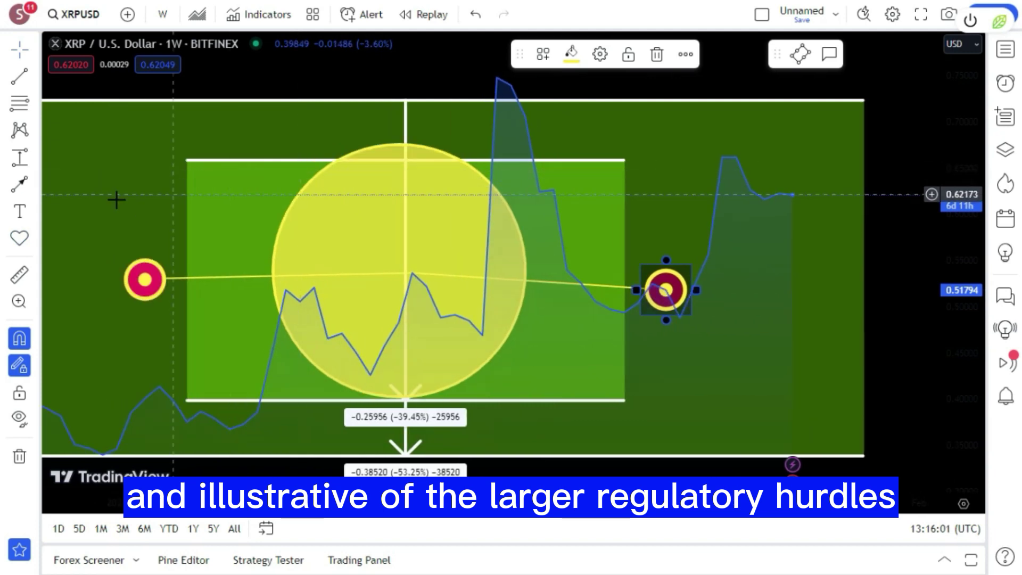
{"action": "left_click", "coordinate": [34, 183]}
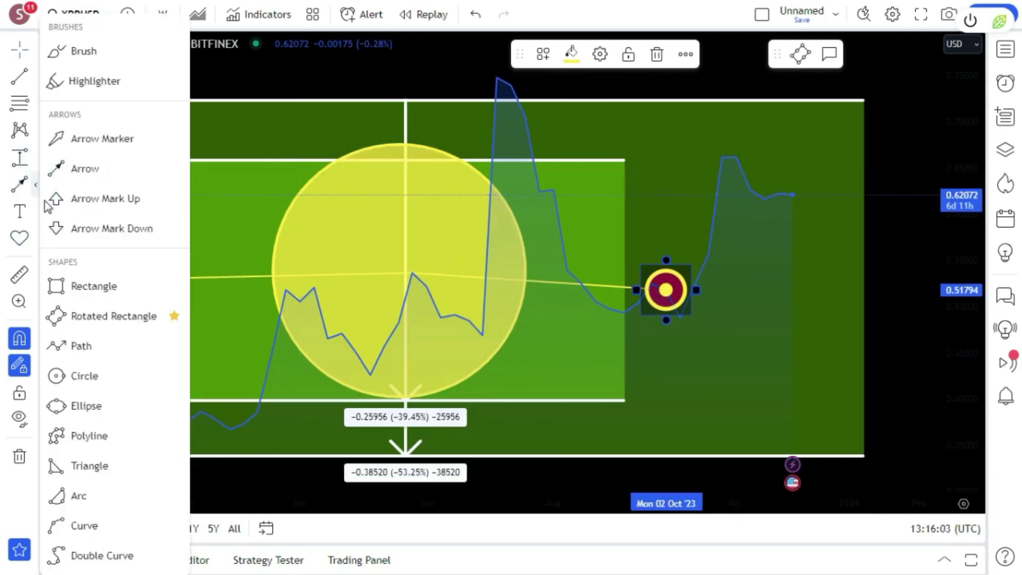
{"action": "left_click", "coordinate": [81, 346]}
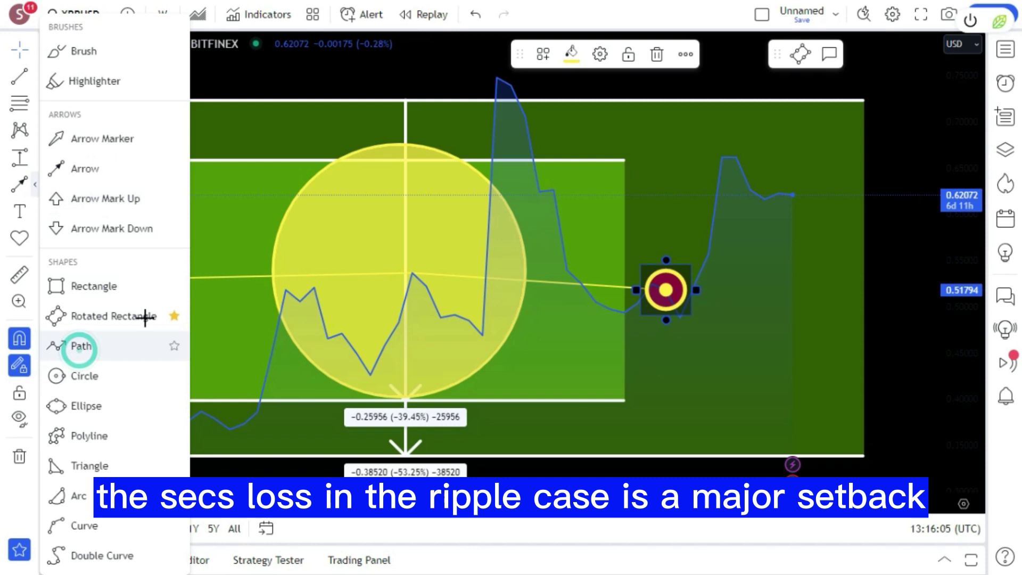
{"action": "left_click", "coordinate": [161, 278]}
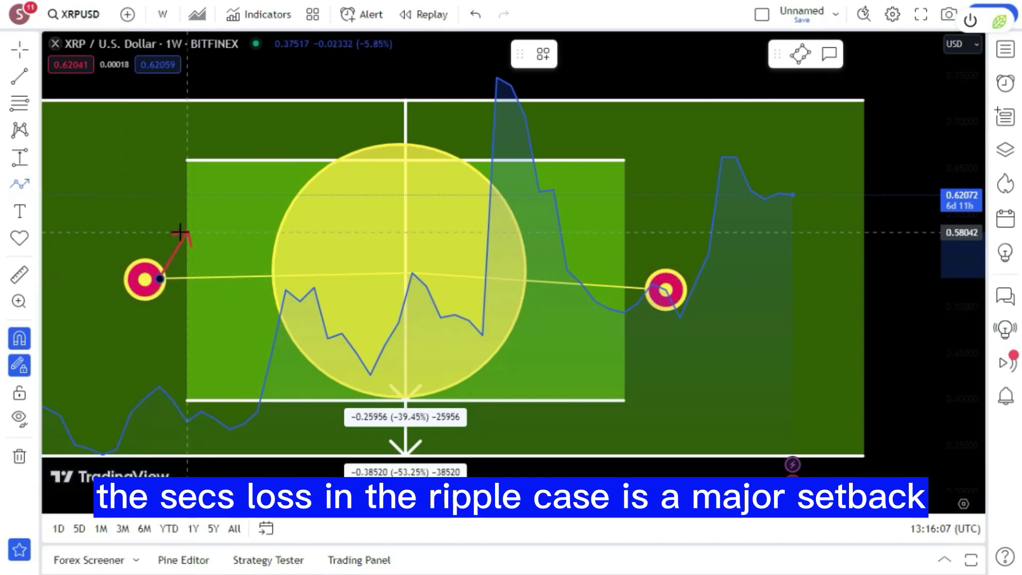
{"action": "left_click", "coordinate": [187, 232]}
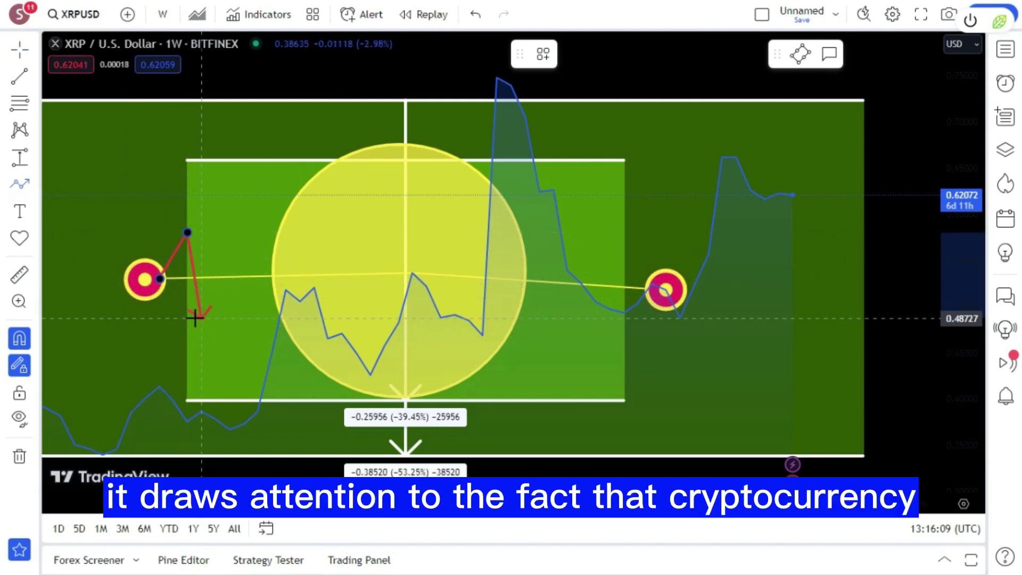
{"action": "left_click", "coordinate": [206, 291]}
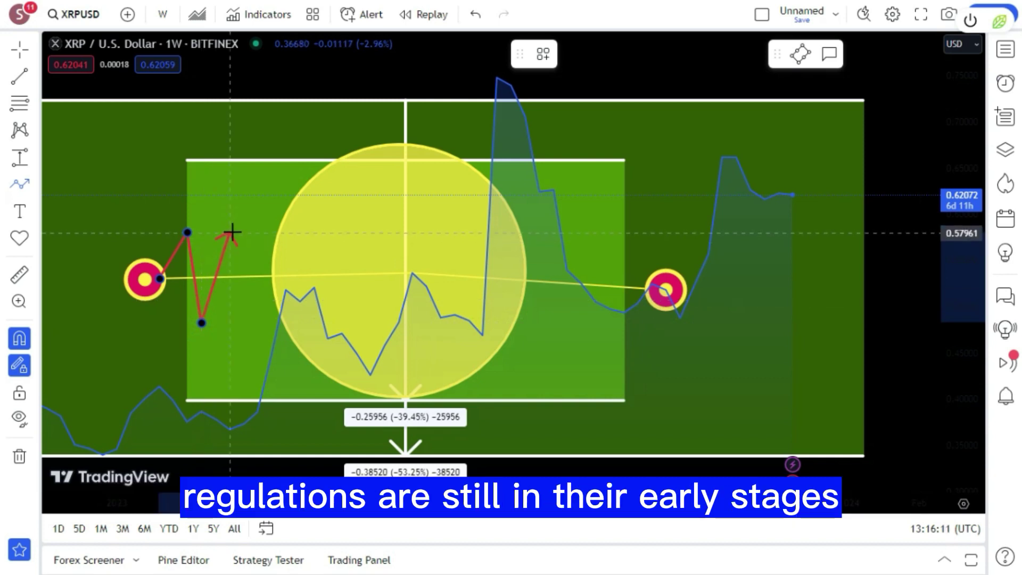
{"action": "left_click", "coordinate": [233, 231]}
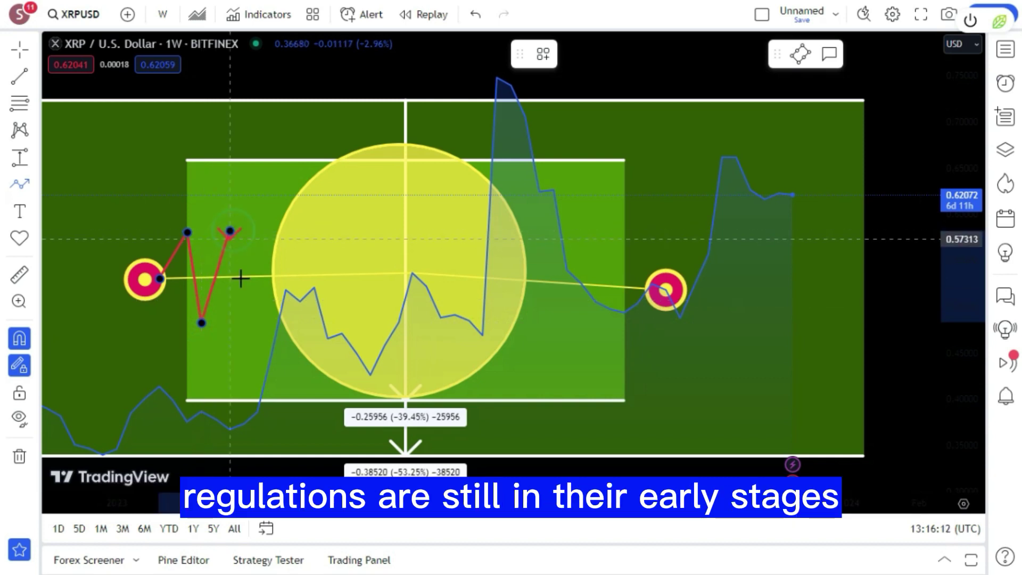
{"action": "left_click", "coordinate": [241, 318]}
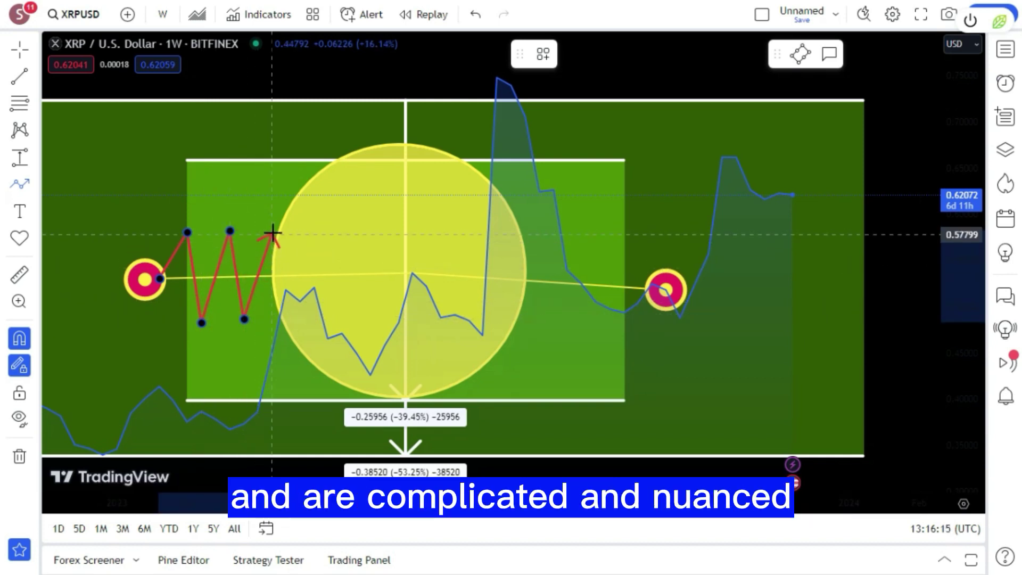
{"action": "left_click", "coordinate": [271, 234]}
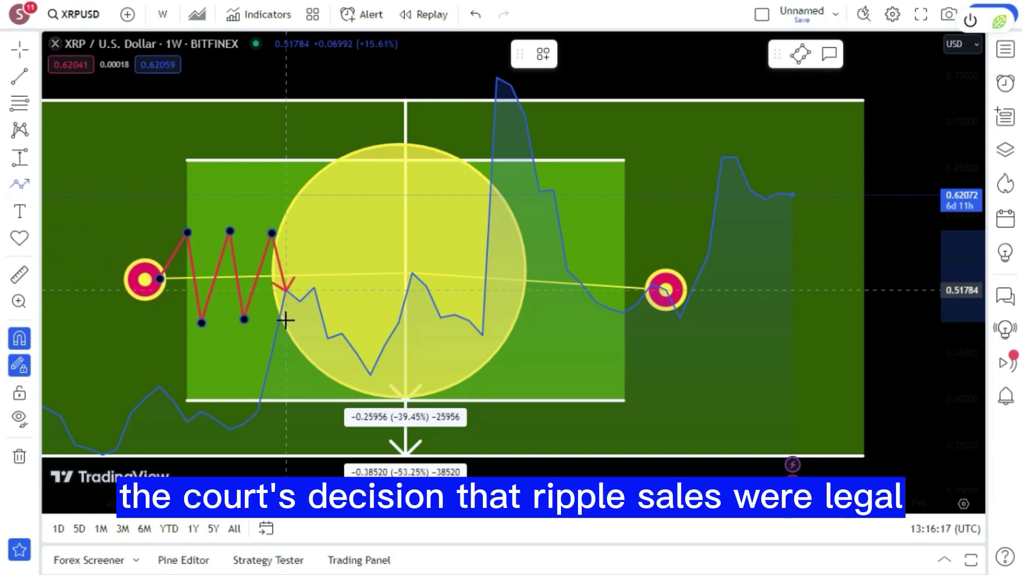
{"action": "left_click", "coordinate": [323, 242]}
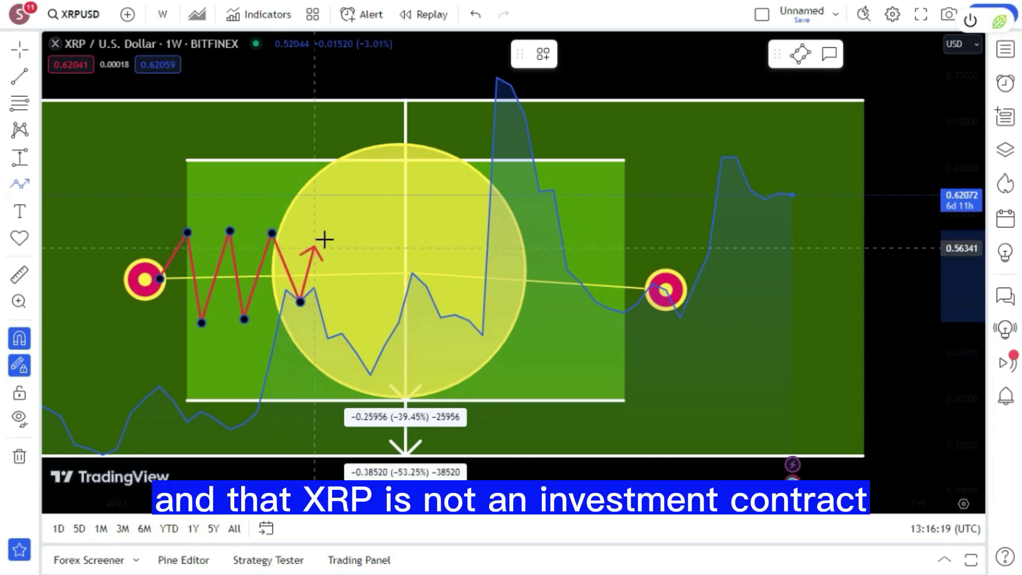
{"action": "left_click", "coordinate": [331, 268]}
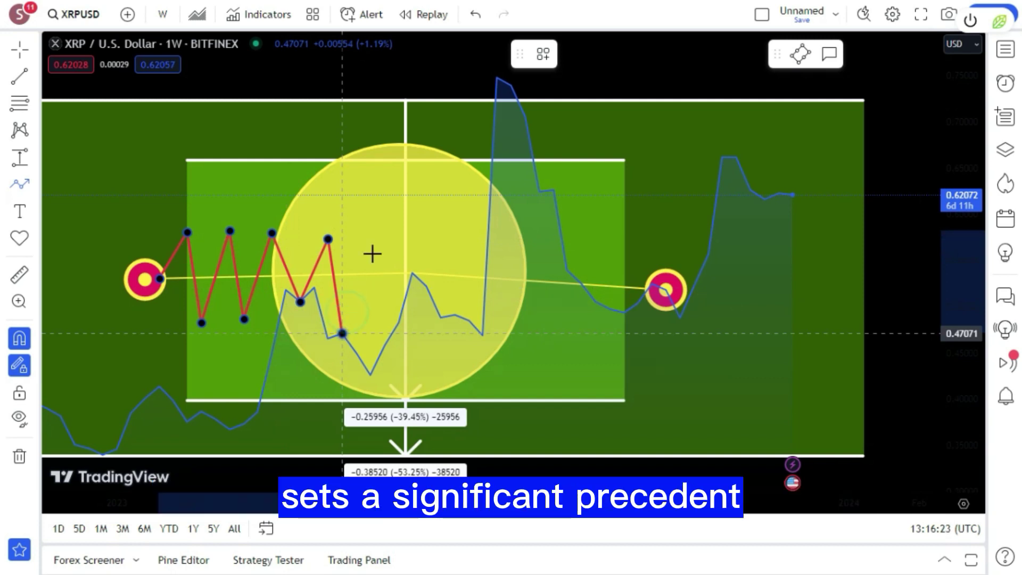
{"action": "left_click", "coordinate": [384, 223]}
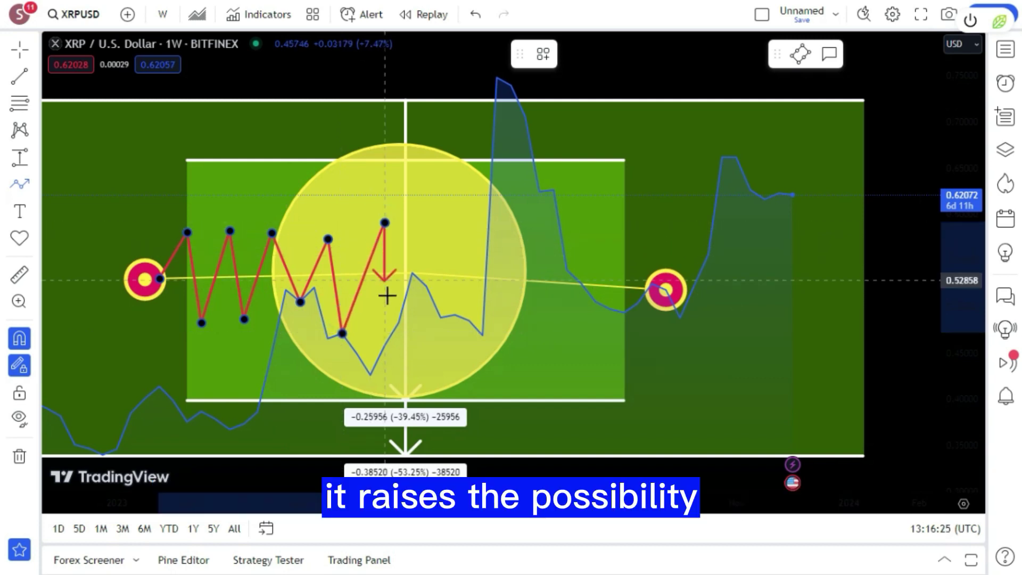
{"action": "left_click", "coordinate": [395, 277]}
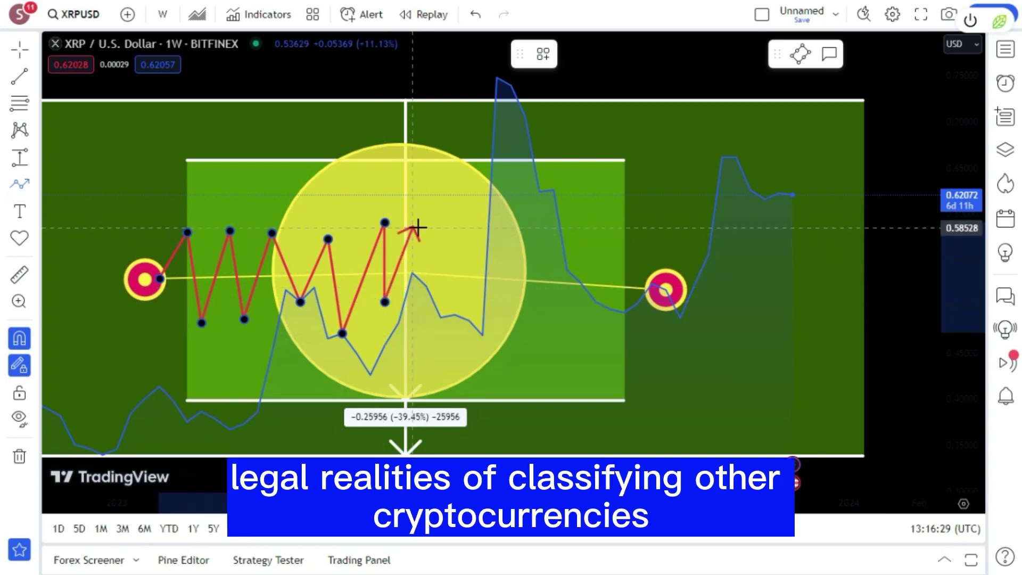
{"action": "left_click", "coordinate": [426, 228]}
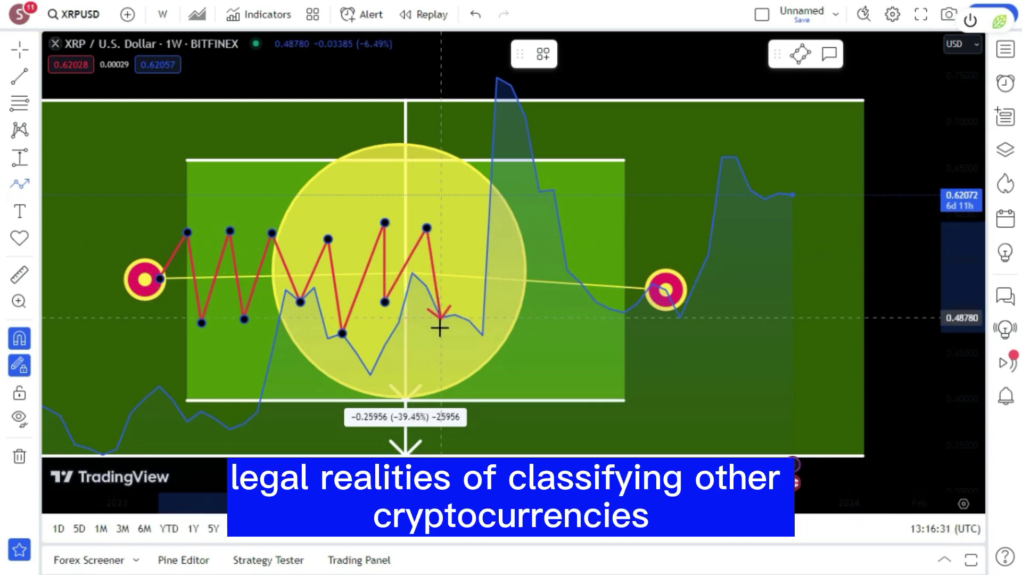
{"action": "left_click", "coordinate": [480, 240]}
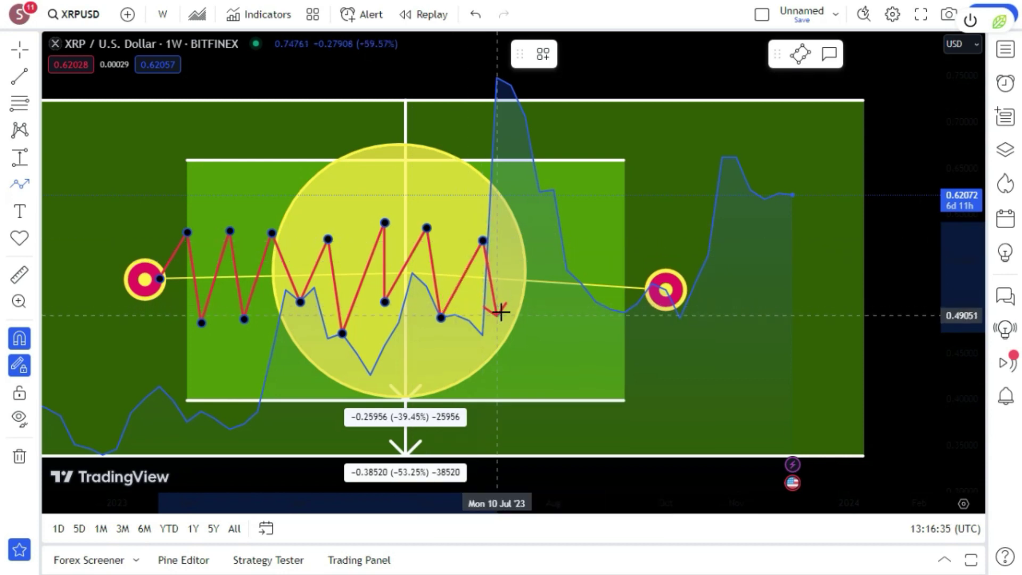
{"action": "left_click", "coordinate": [499, 314]}
{"action": "left_click", "coordinate": [527, 227]}
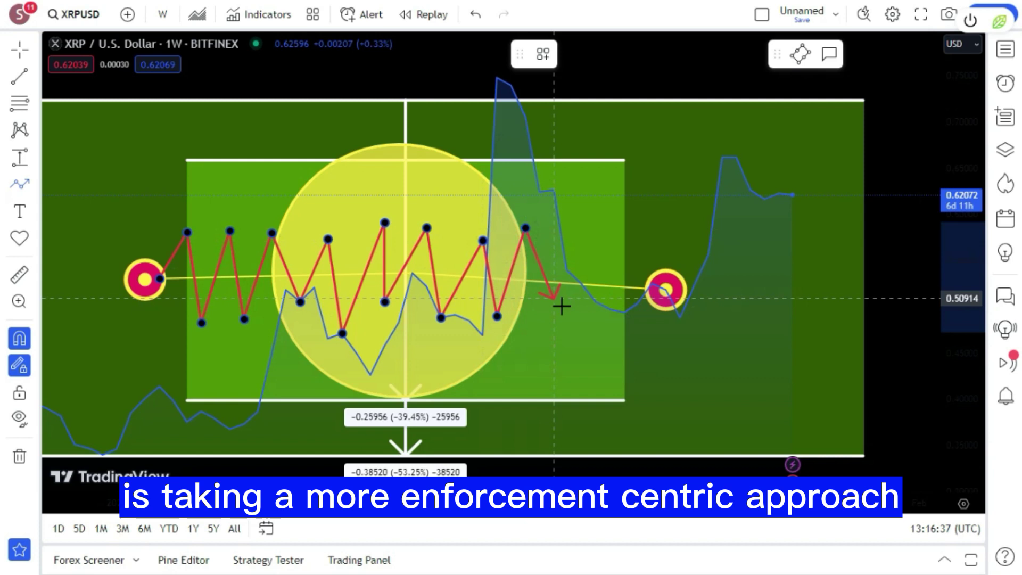
{"action": "left_click", "coordinate": [581, 232]}
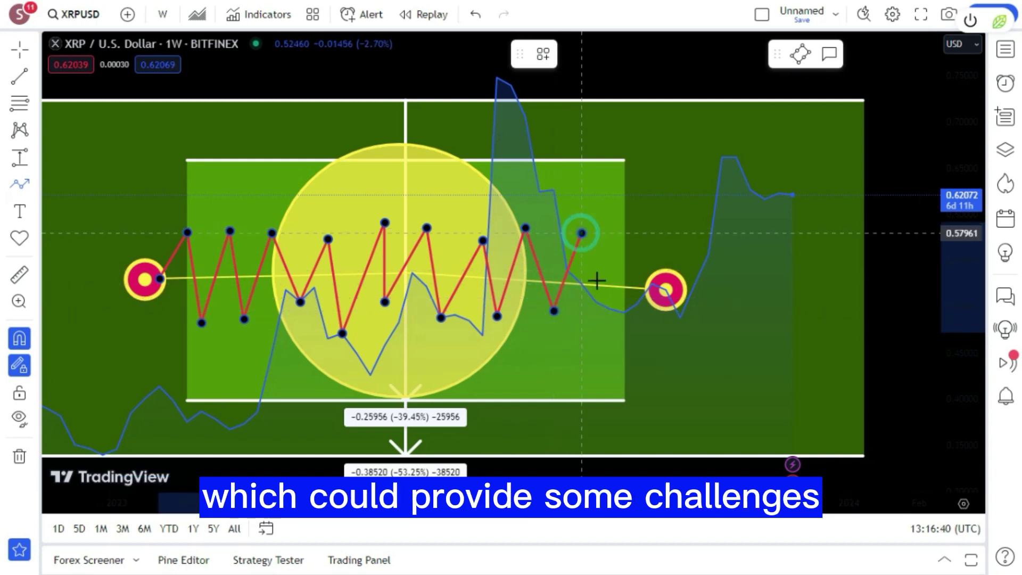
{"action": "left_click", "coordinate": [623, 313]}
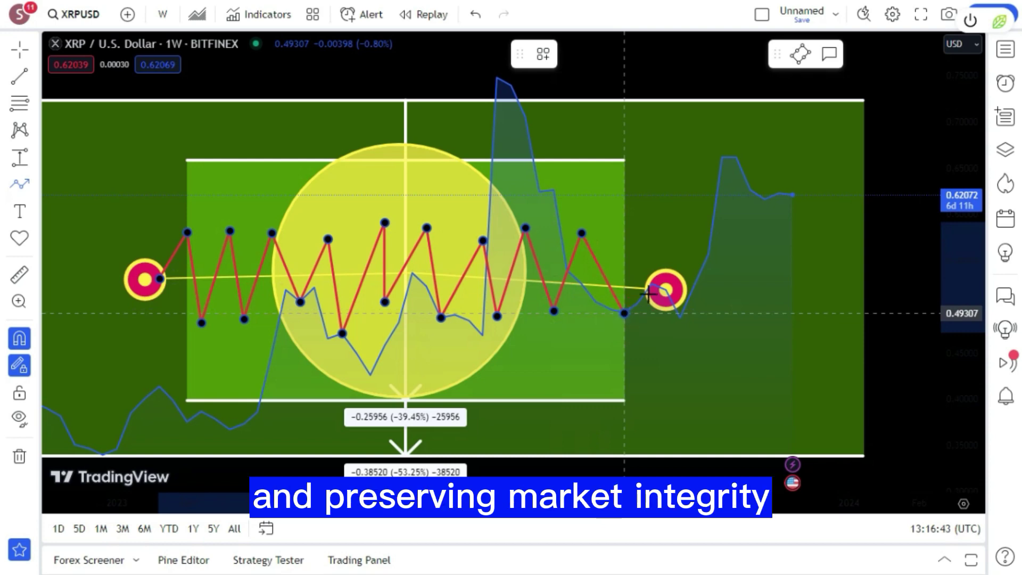
{"action": "scroll", "coordinate": [585, 218], "scroll_direction": "up", "scroll_amount": 3}
{"action": "scroll", "coordinate": [540, 175], "scroll_direction": "down", "scroll_amount": 3}
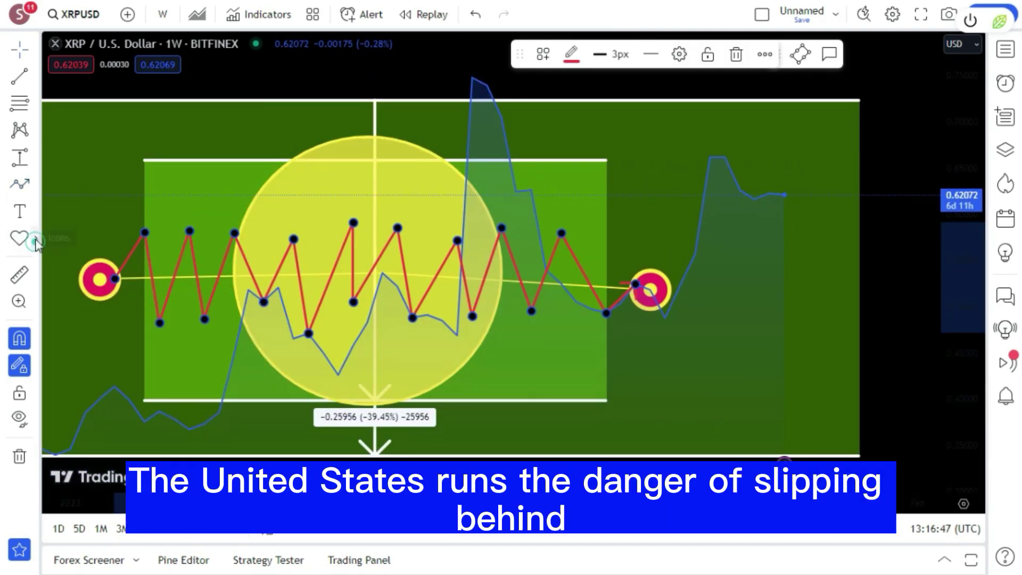
Trace over the red zigzag path with the Highlighter, in two strokes running from the left marker to the right marker.
{"action": "left_click", "coordinate": [35, 240]}
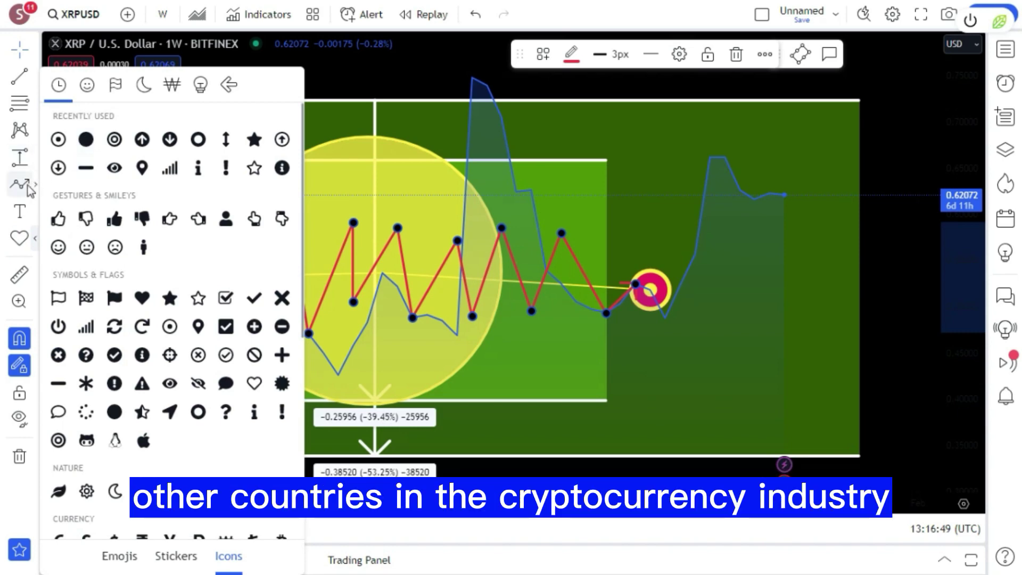
{"action": "key", "text": "Escape"}
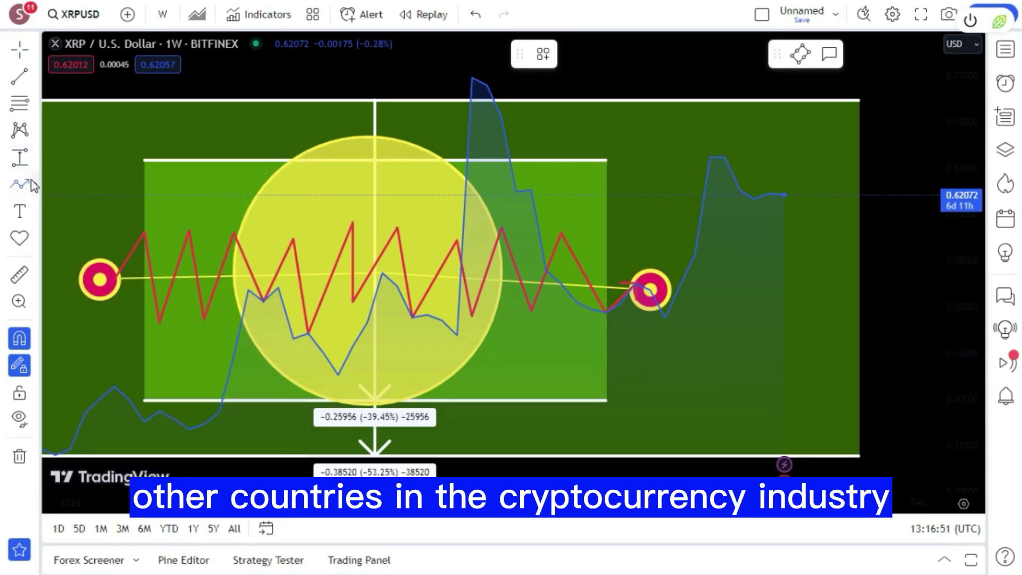
{"action": "left_click", "coordinate": [35, 184]}
{"action": "left_click", "coordinate": [80, 82]}
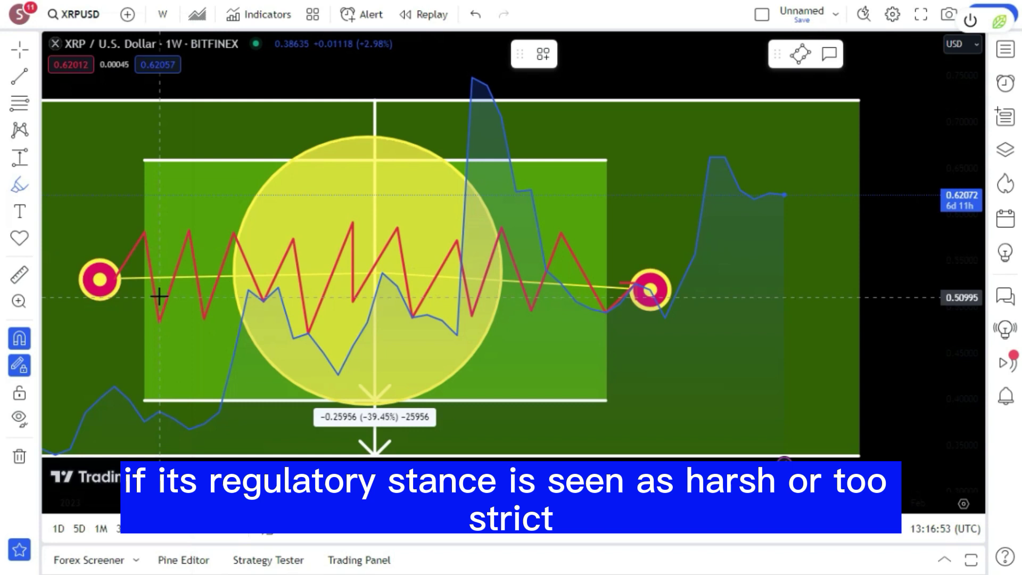
{"action": "mouse_move", "coordinate": [115, 270]}
{"action": "left_mouse_down"}
{"action": "mouse_move", "coordinate": [144, 230]}
{"action": "mouse_move", "coordinate": [159, 320]}
{"action": "mouse_move", "coordinate": [191, 234]}
{"action": "mouse_move", "coordinate": [203, 319]}
{"action": "mouse_move", "coordinate": [235, 231]}
{"action": "mouse_move", "coordinate": [259, 299]}
{"action": "mouse_move", "coordinate": [292, 237]}
{"action": "mouse_move", "coordinate": [299, 270]}
{"action": "left_mouse_up"}
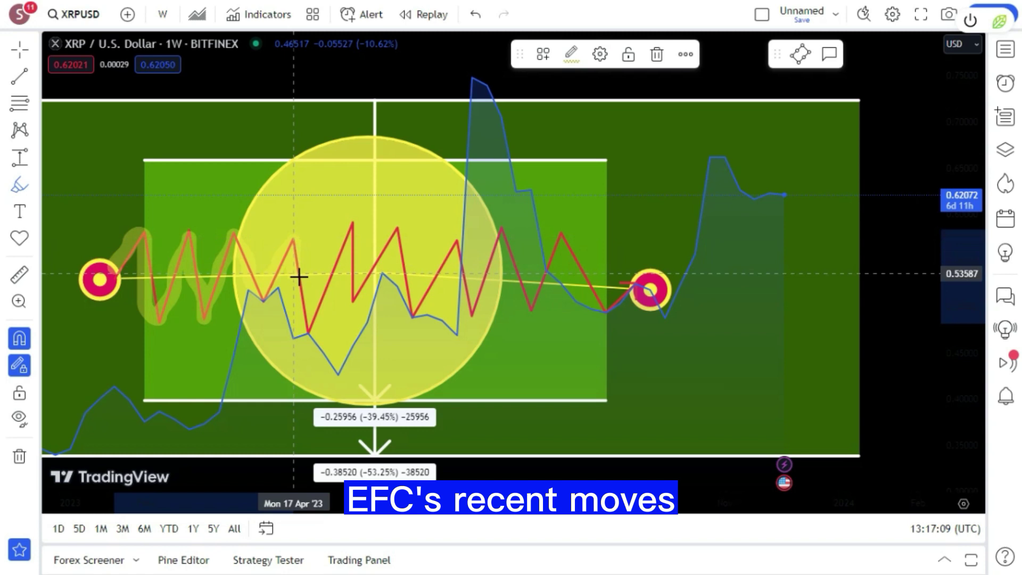
{"action": "mouse_move", "coordinate": [300, 313]}
{"action": "left_mouse_down"}
{"action": "mouse_move", "coordinate": [319, 330]}
{"action": "mouse_move", "coordinate": [356, 221]}
{"action": "mouse_move", "coordinate": [357, 301]}
{"action": "mouse_move", "coordinate": [399, 224]}
{"action": "mouse_move", "coordinate": [409, 305]}
{"action": "mouse_move", "coordinate": [453, 246]}
{"action": "mouse_move", "coordinate": [467, 296]}
{"action": "mouse_move", "coordinate": [477, 294]}
{"action": "mouse_move", "coordinate": [503, 231]}
{"action": "mouse_move", "coordinate": [522, 307]}
{"action": "mouse_move", "coordinate": [561, 231]}
{"action": "mouse_move", "coordinate": [617, 304]}
{"action": "left_mouse_up"}
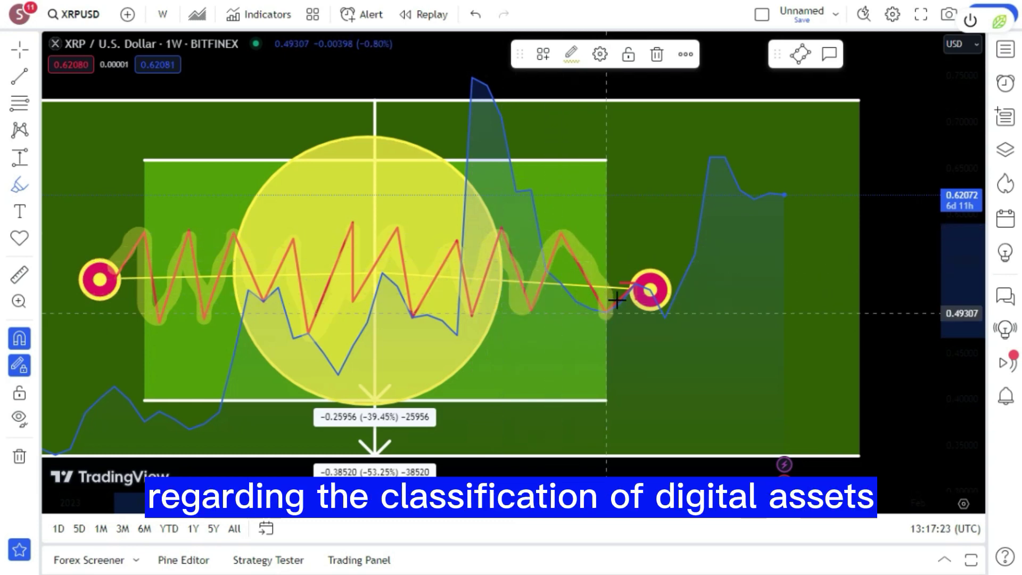
Place a solid circle icon on the zigzag's first low point at about 0.485 and shrink it to fit the vertex.
{"action": "scroll", "coordinate": [589, 196], "scroll_direction": "down", "scroll_amount": 5}
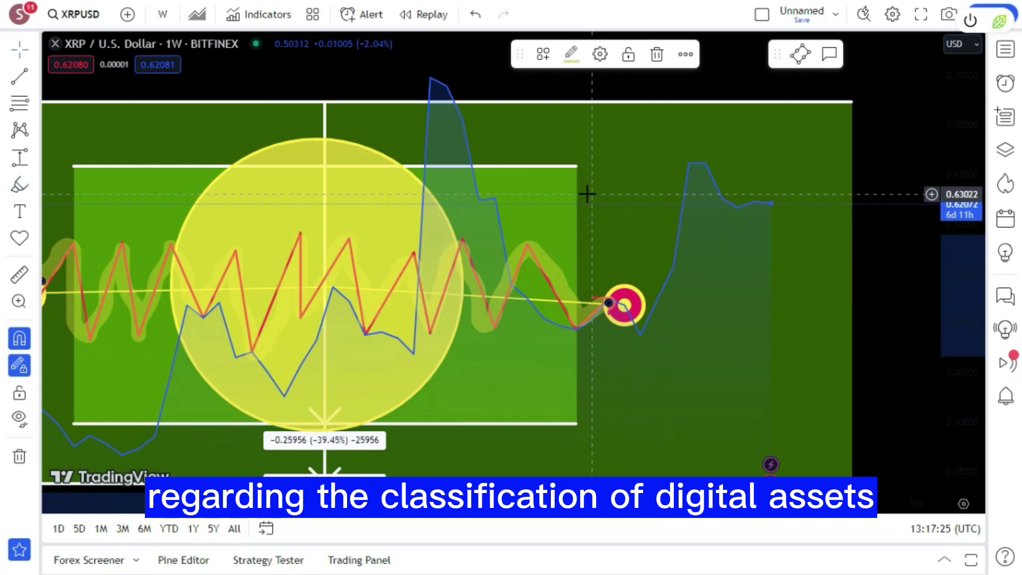
{"action": "scroll", "coordinate": [588, 193], "scroll_direction": "up", "scroll_amount": 8}
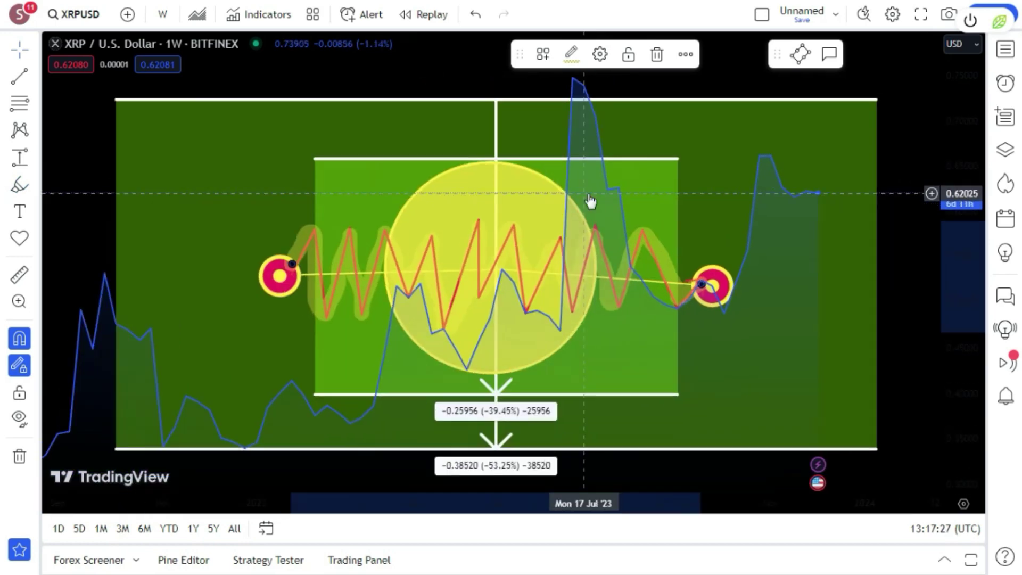
{"action": "scroll", "coordinate": [587, 193], "scroll_direction": "down", "scroll_amount": 4}
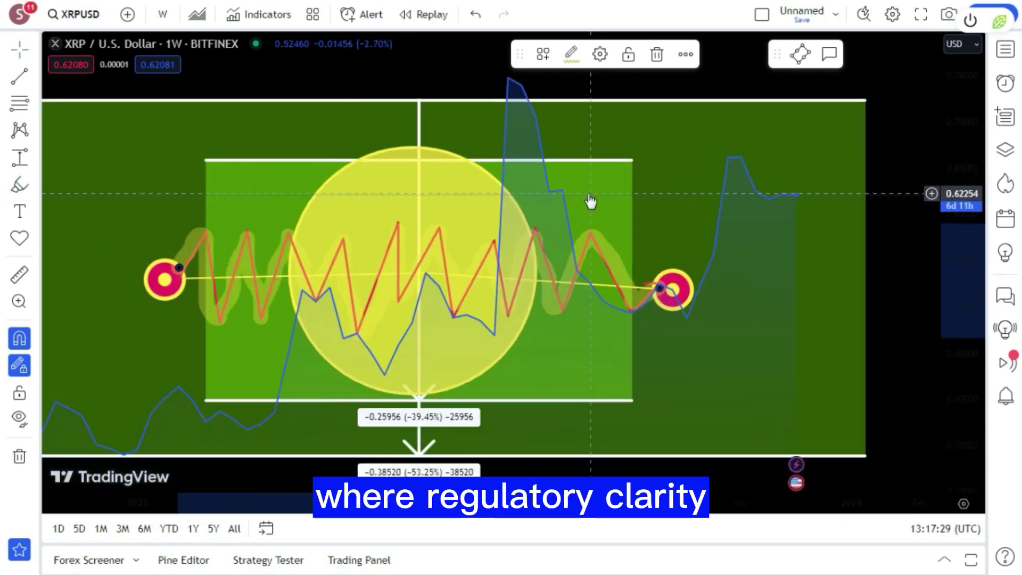
{"action": "left_click", "coordinate": [38, 240]}
{"action": "left_click", "coordinate": [84, 141]}
{"action": "left_click", "coordinate": [164, 279]}
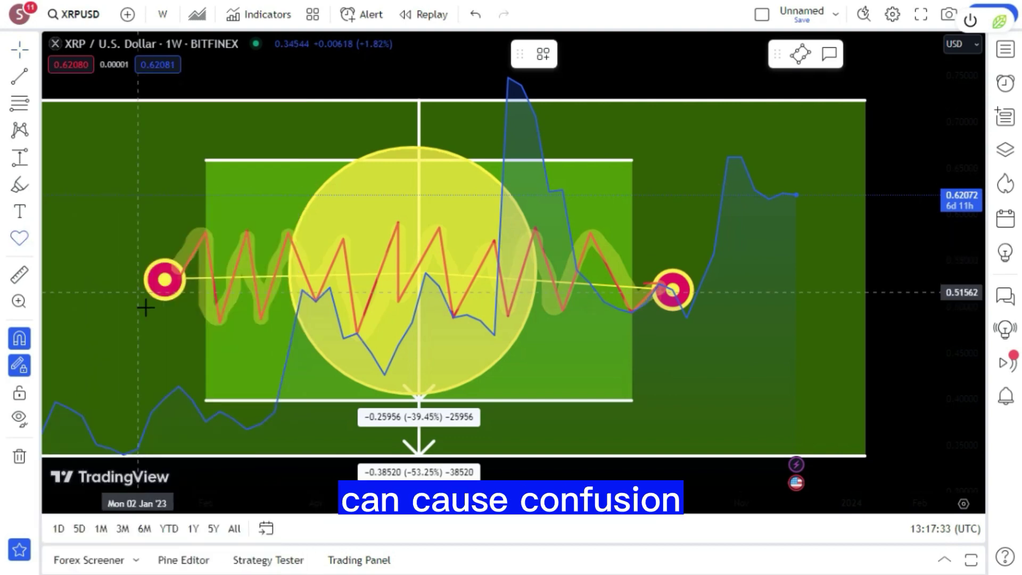
{"action": "left_click", "coordinate": [192, 328]}
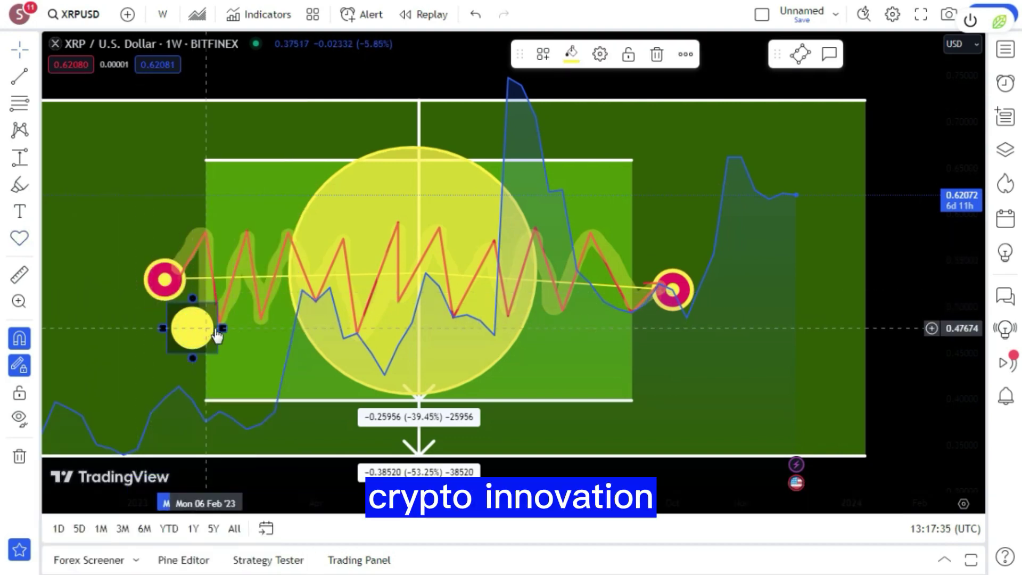
{"action": "mouse_move", "coordinate": [223, 329]}
{"action": "left_mouse_down"}
{"action": "mouse_move", "coordinate": [194, 333]}
{"action": "mouse_move", "coordinate": [222, 324]}
{"action": "left_mouse_up"}
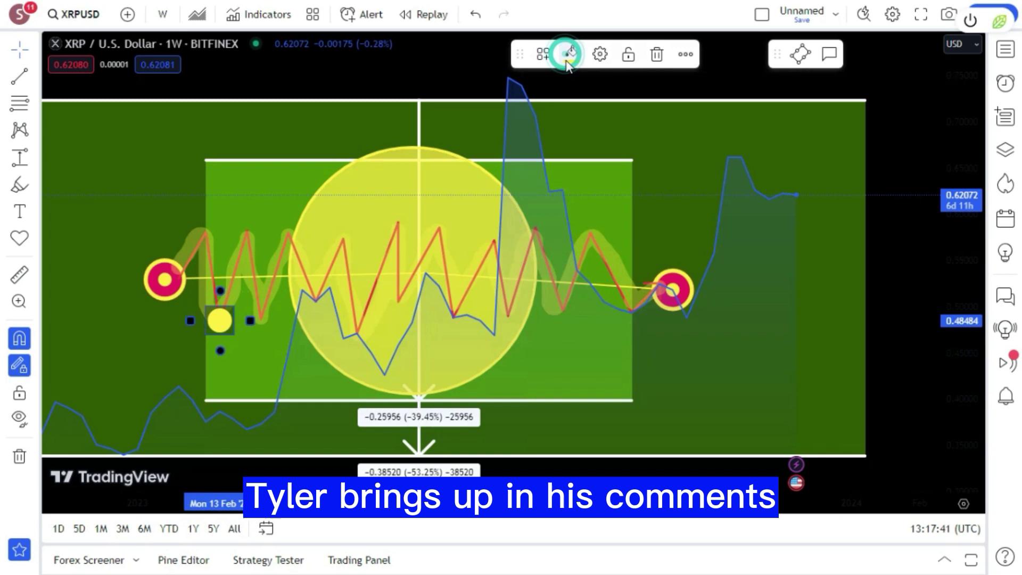
Try white as the colour of the small circle icon, and set it back to yellow.
{"action": "left_click", "coordinate": [568, 54]}
{"action": "left_click", "coordinate": [571, 55]}
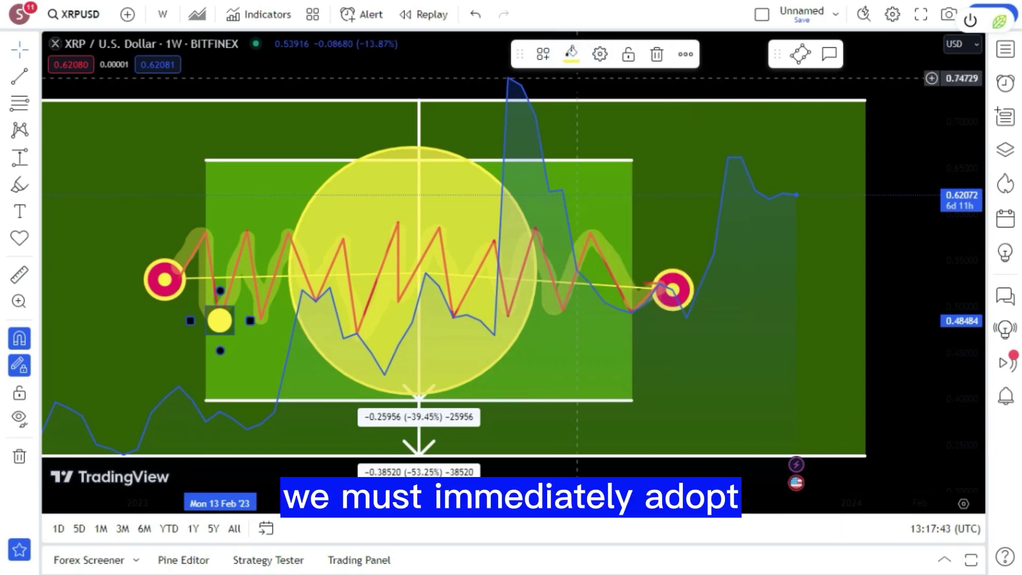
{"action": "left_click", "coordinate": [570, 53]}
{"action": "left_click", "coordinate": [574, 88]}
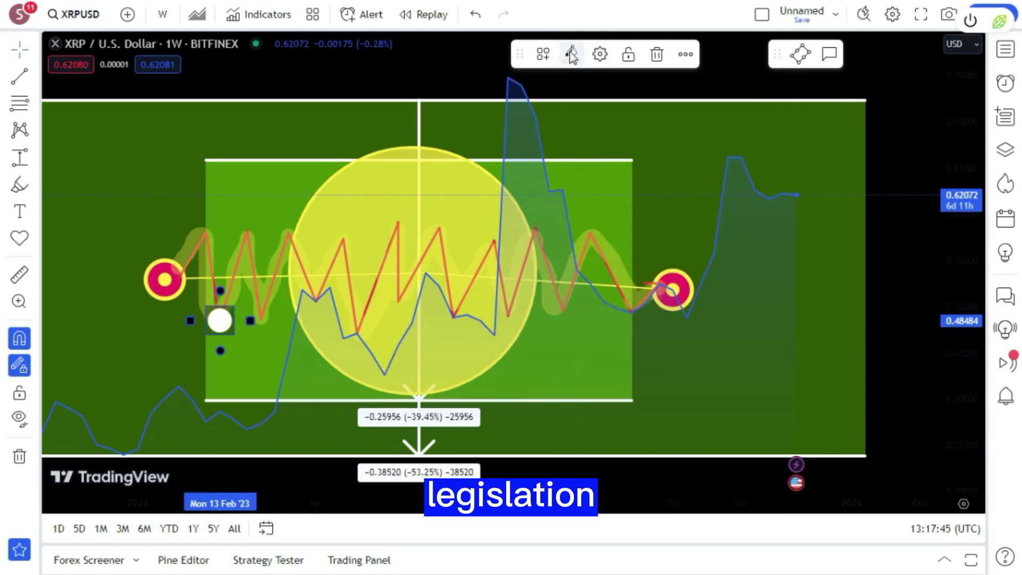
{"action": "left_click", "coordinate": [571, 53]}
{"action": "left_click", "coordinate": [604, 102]}
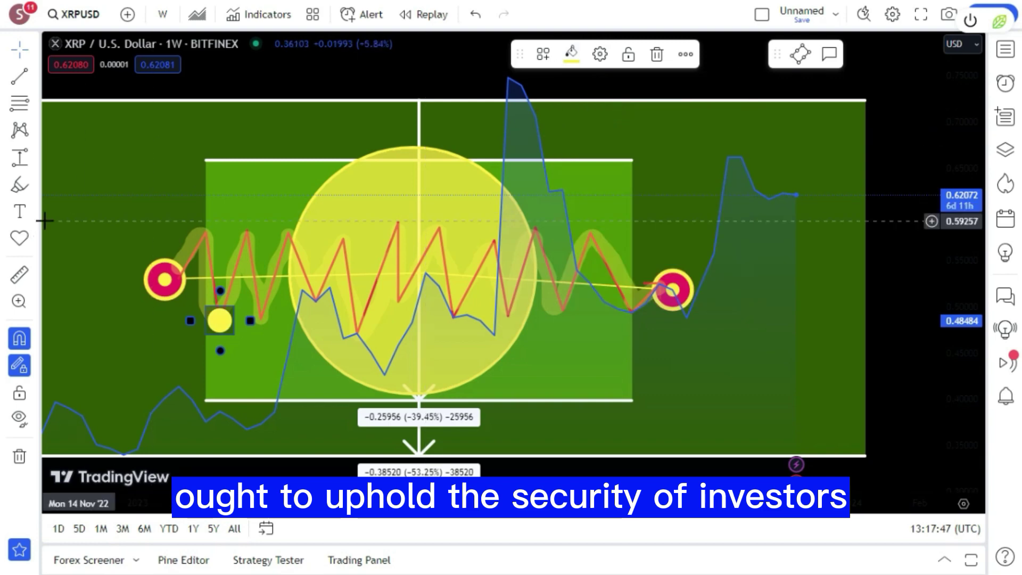
Place another small yellow solid circle icon on the zigzag's first peak.
{"action": "left_click", "coordinate": [21, 238]}
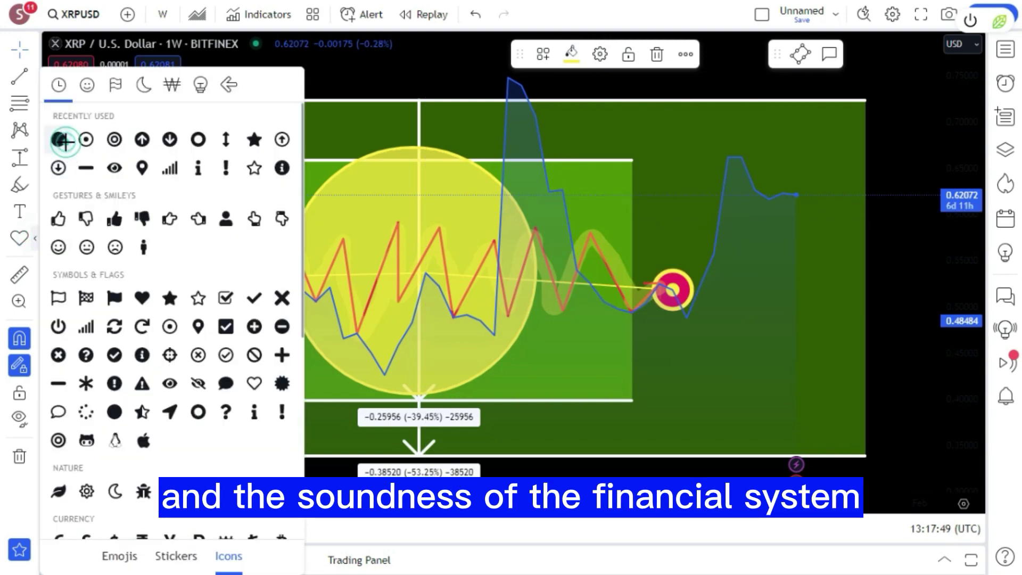
{"action": "left_click", "coordinate": [65, 140]}
{"action": "left_click", "coordinate": [206, 229]}
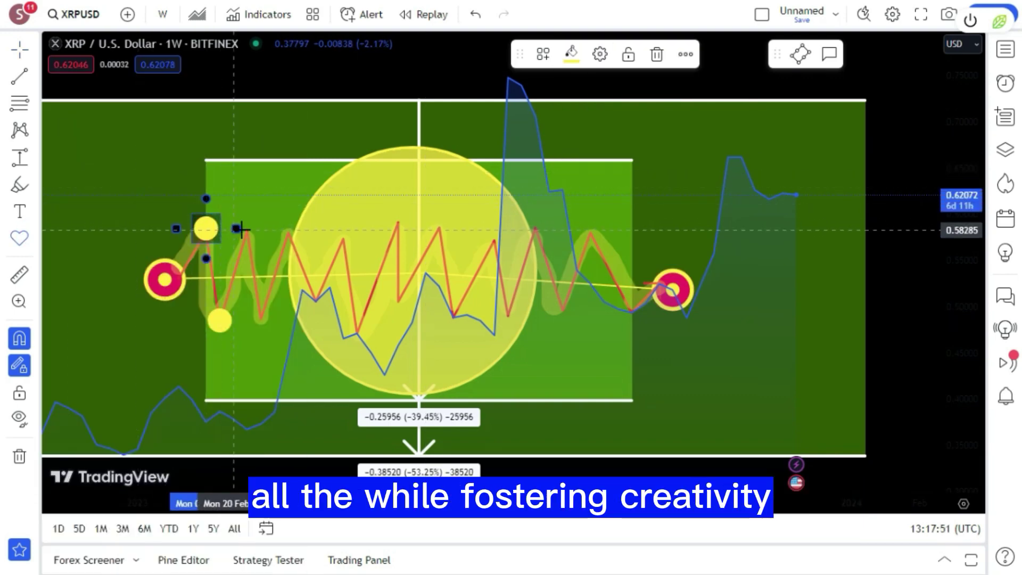
Place small yellow solid circle icons on the zigzag's vertices from the second peak to the fifth low point.
{"action": "left_click", "coordinate": [246, 230]}
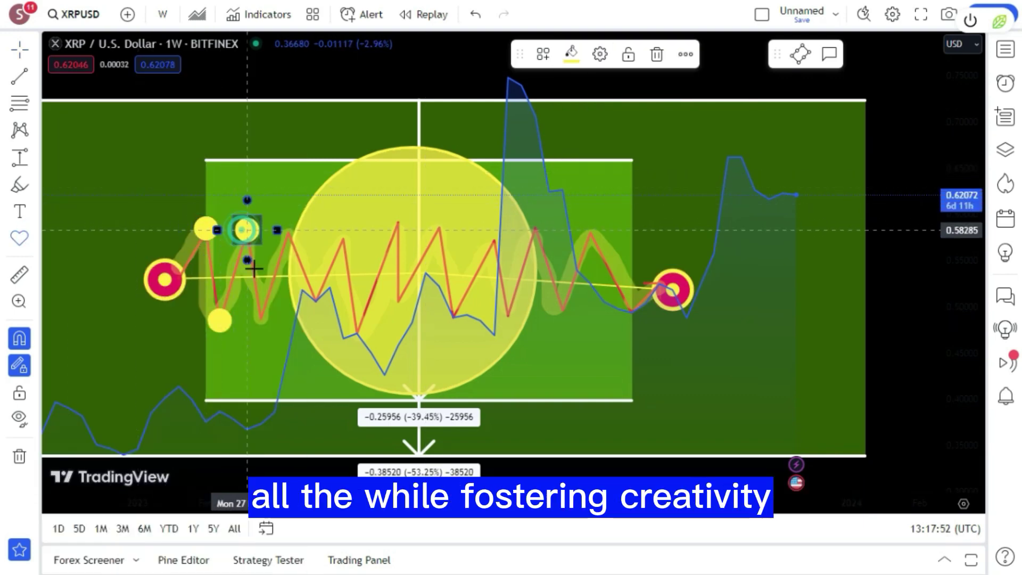
{"action": "left_click", "coordinate": [286, 228]}
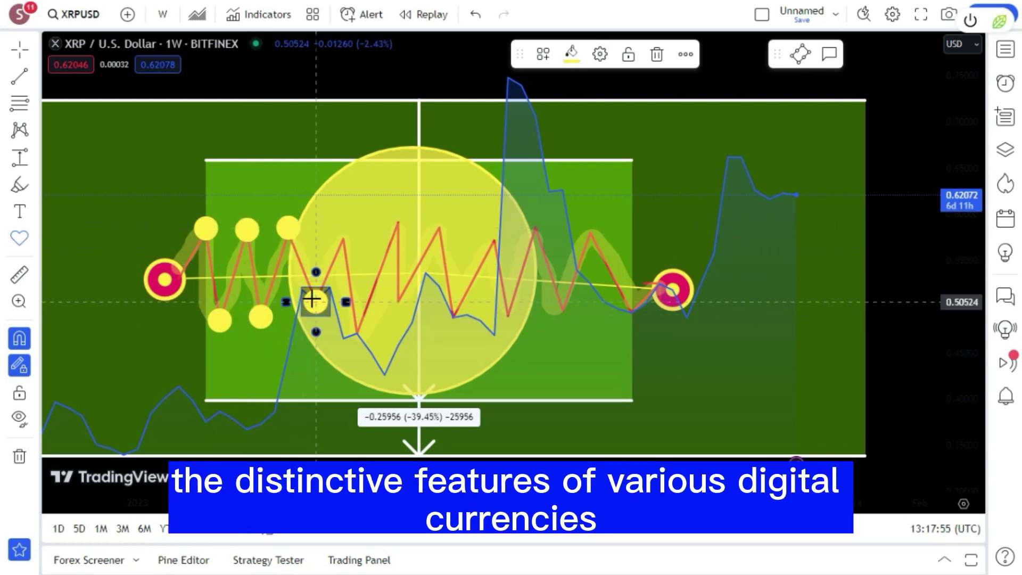
{"action": "left_click", "coordinate": [342, 238]}
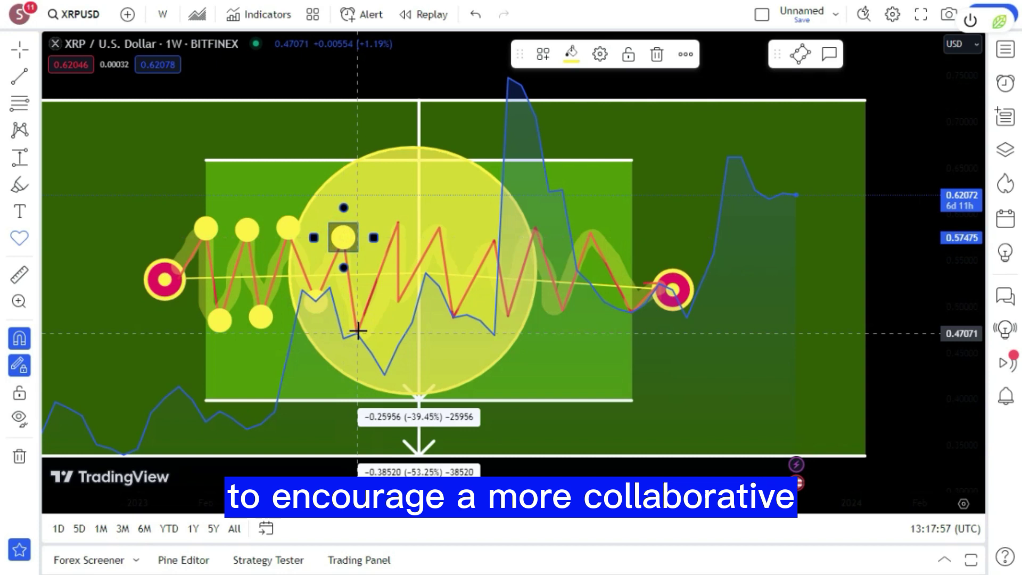
{"action": "left_click", "coordinate": [357, 331]}
{"action": "left_click", "coordinate": [398, 226]}
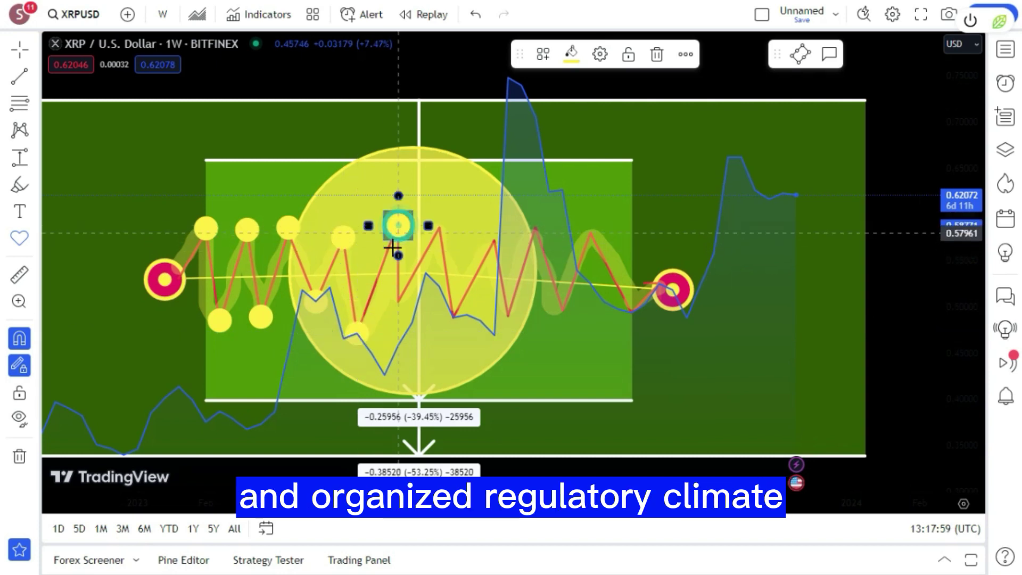
{"action": "left_click", "coordinate": [398, 297]}
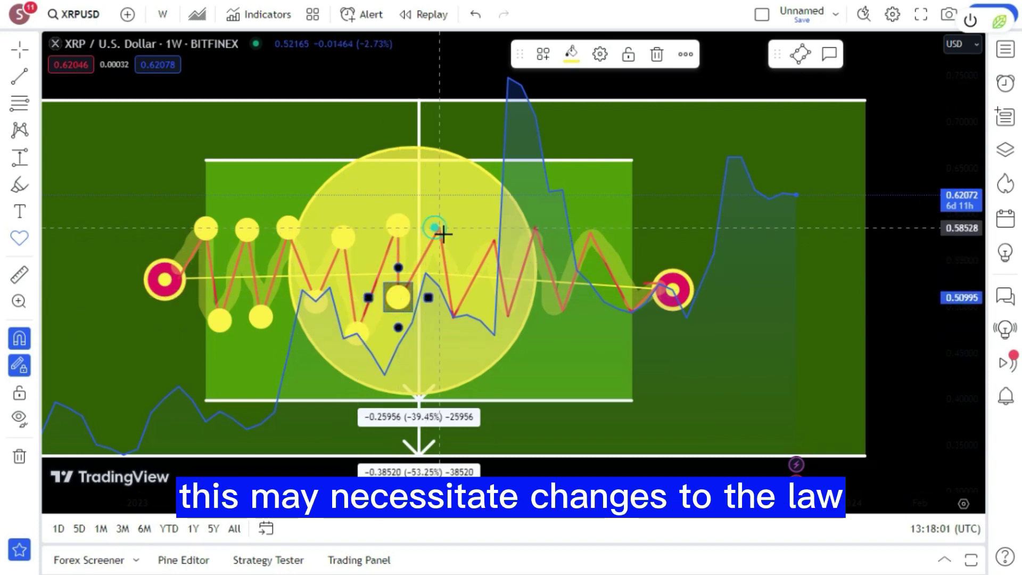
Continue placing small yellow solid circle icons on the zigzag's vertices from the sixth peak to the last low point.
{"action": "left_click", "coordinate": [439, 228]}
{"action": "left_click", "coordinate": [453, 310]}
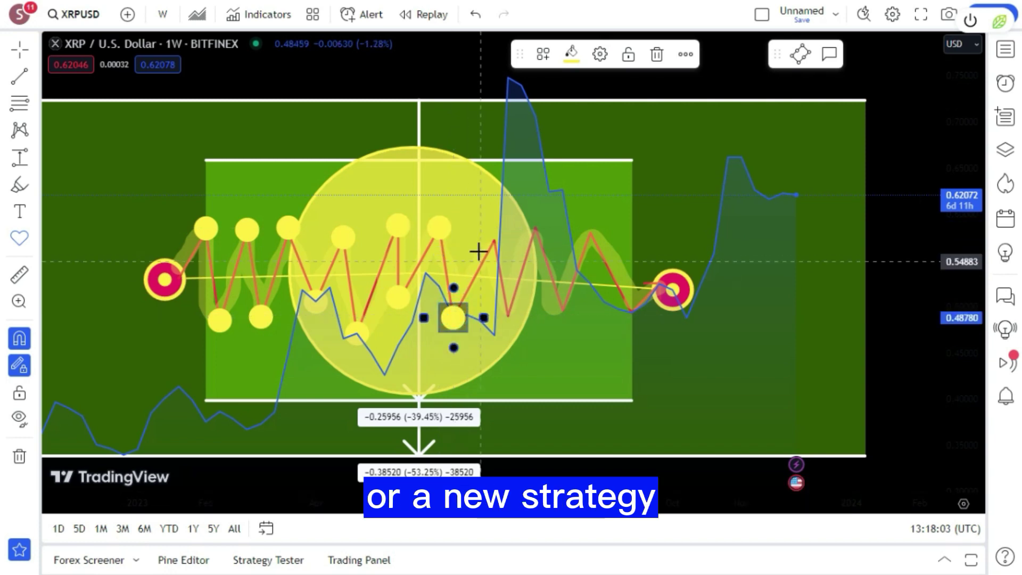
{"action": "left_click", "coordinate": [497, 241]}
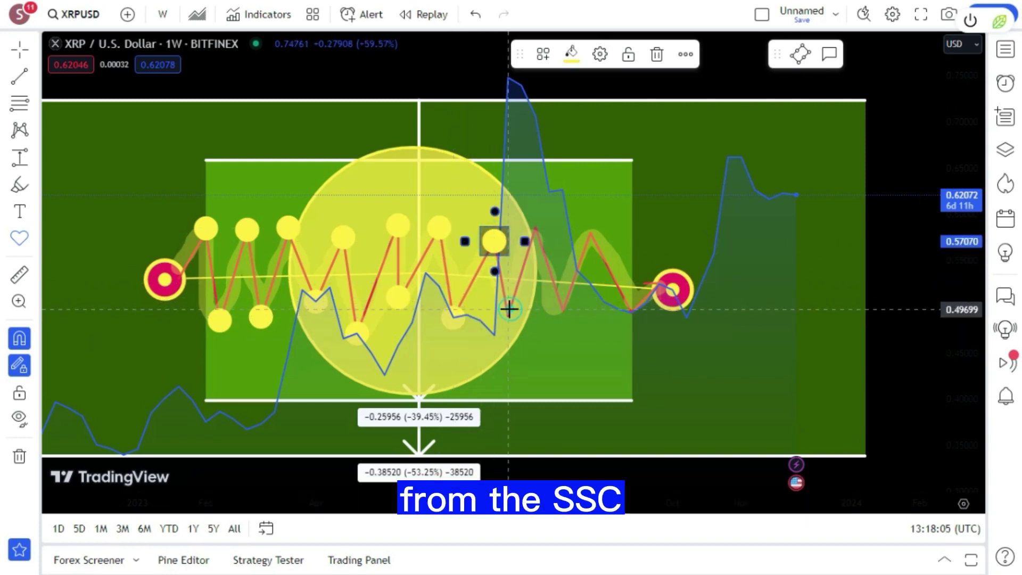
{"action": "left_click", "coordinate": [509, 309]}
{"action": "left_click", "coordinate": [535, 228]}
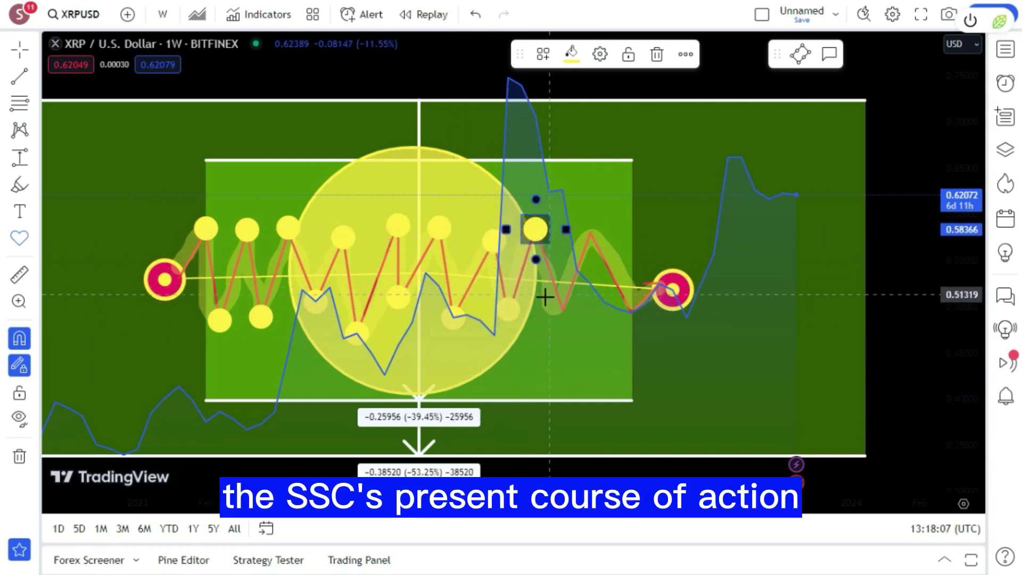
{"action": "left_click", "coordinate": [563, 302]}
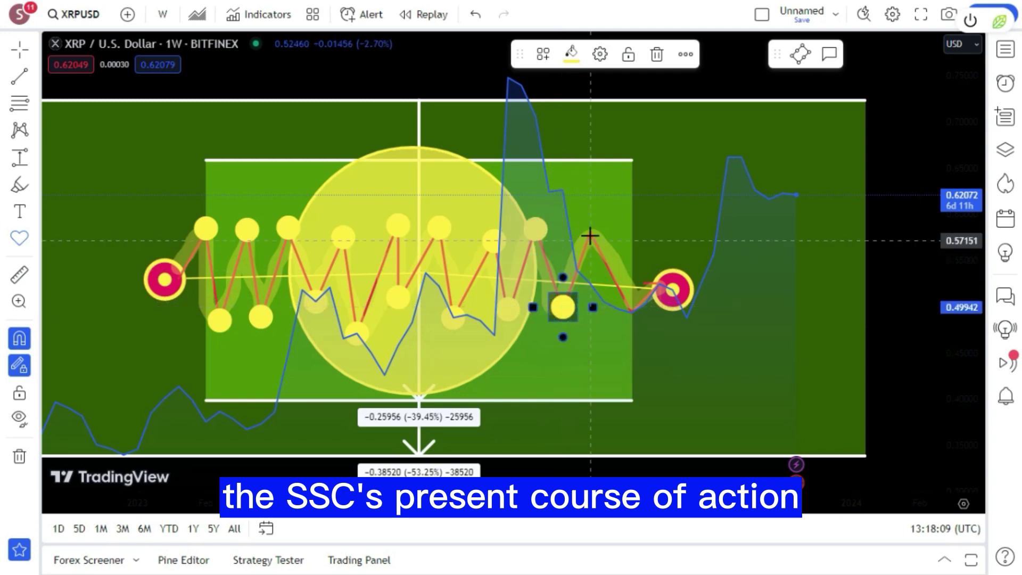
{"action": "left_click", "coordinate": [590, 235]}
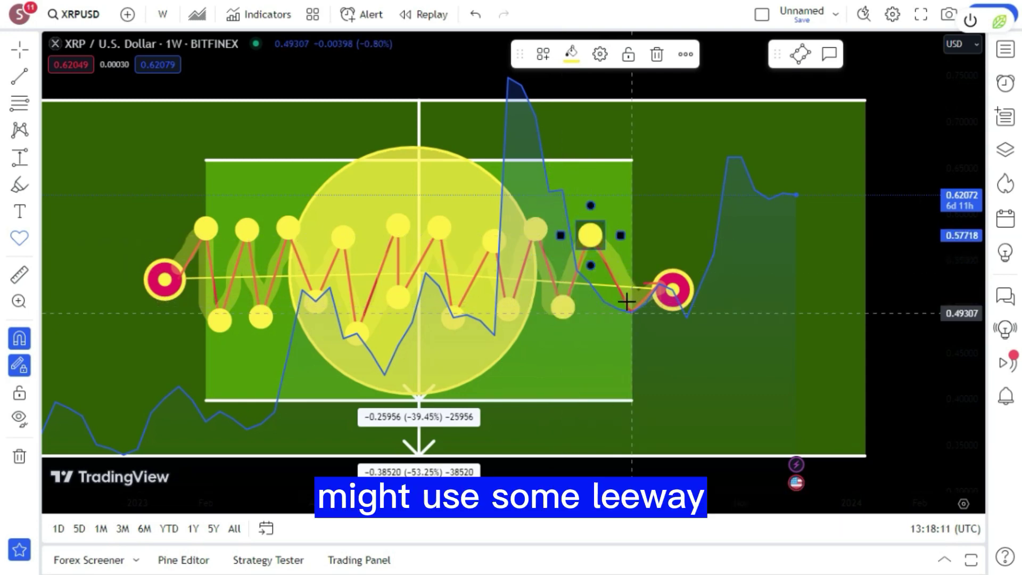
{"action": "left_click", "coordinate": [629, 312]}
Place a ring icon with a centre dot over the yellow circle on the zigzag's first peak and colour it crimson.
{"action": "scroll", "coordinate": [366, 239], "scroll_direction": "up", "scroll_amount": 3}
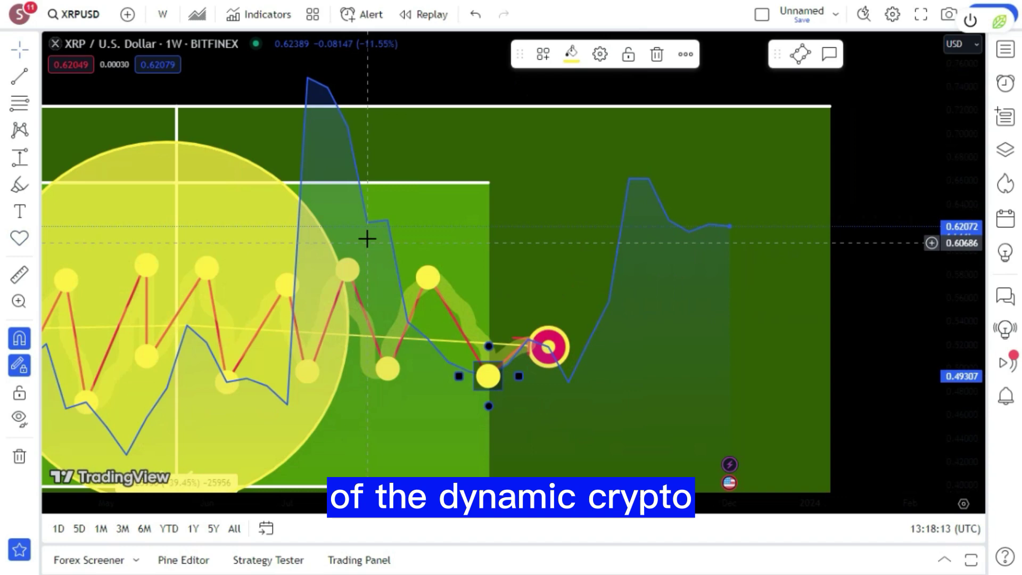
{"action": "scroll", "coordinate": [366, 239], "scroll_direction": "down", "scroll_amount": 3}
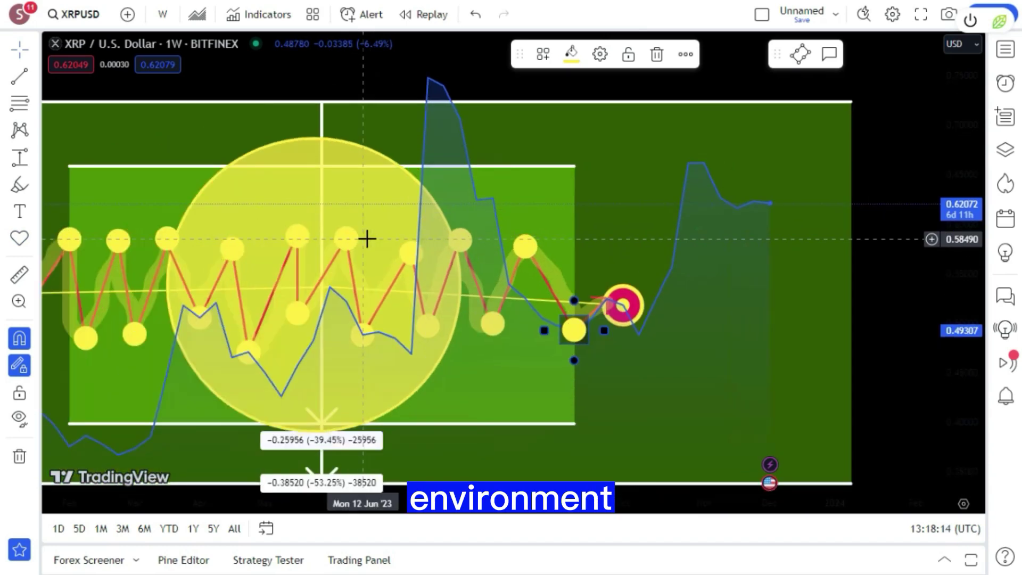
{"action": "left_click", "coordinate": [31, 240]}
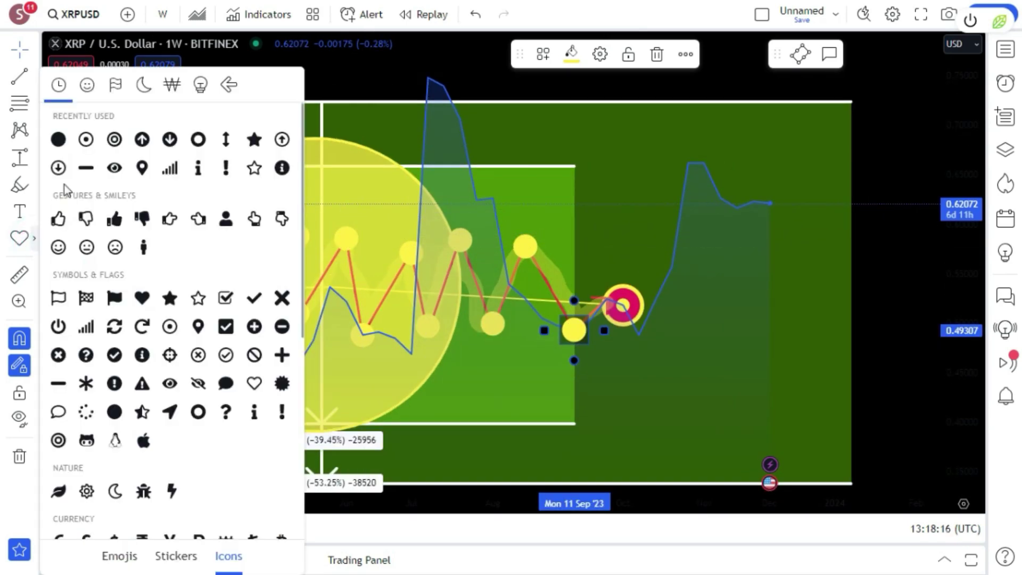
{"action": "left_click", "coordinate": [86, 139]}
{"action": "left_click", "coordinate": [195, 279]}
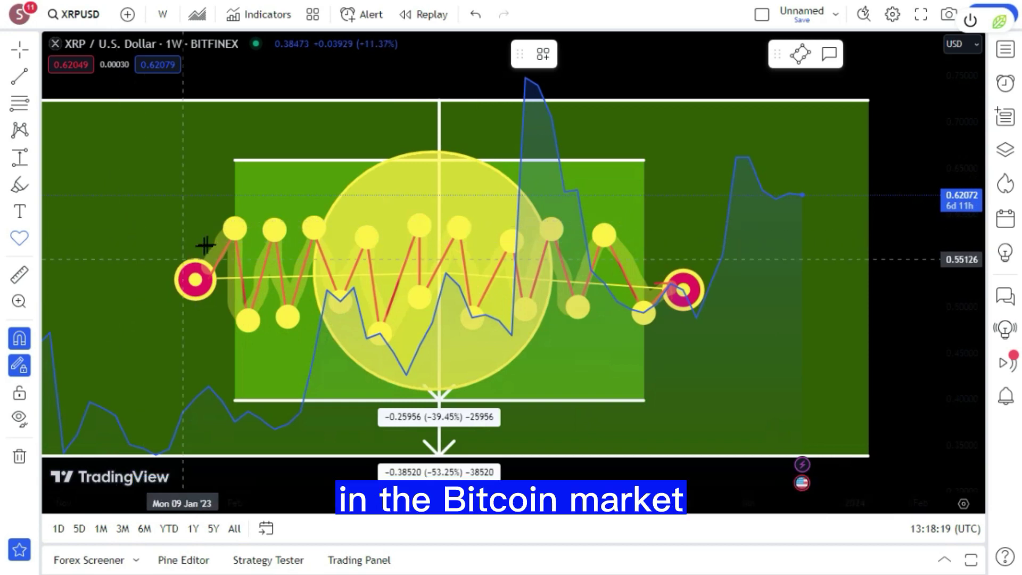
{"action": "left_click", "coordinate": [233, 228]}
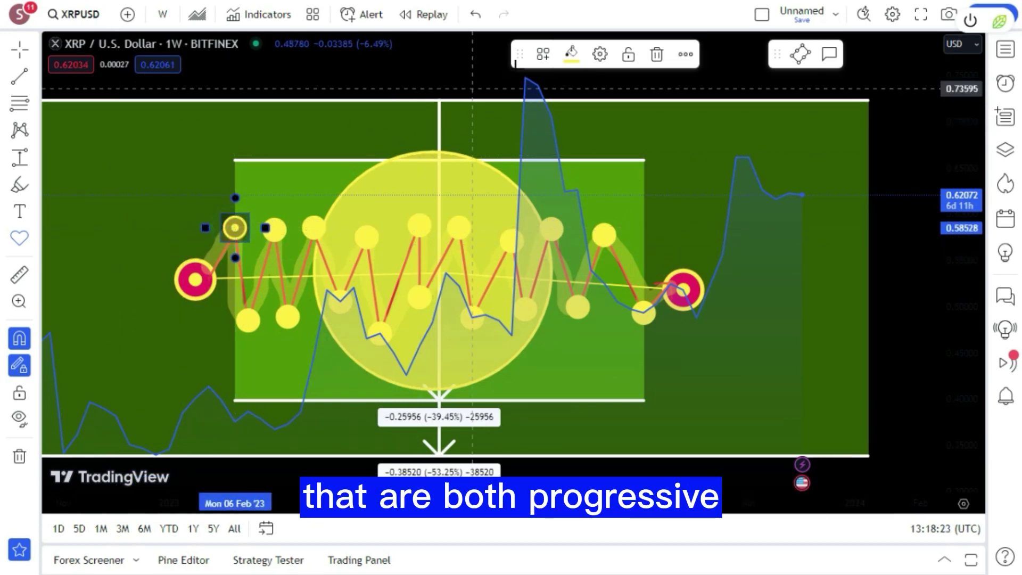
{"action": "left_click", "coordinate": [572, 53]}
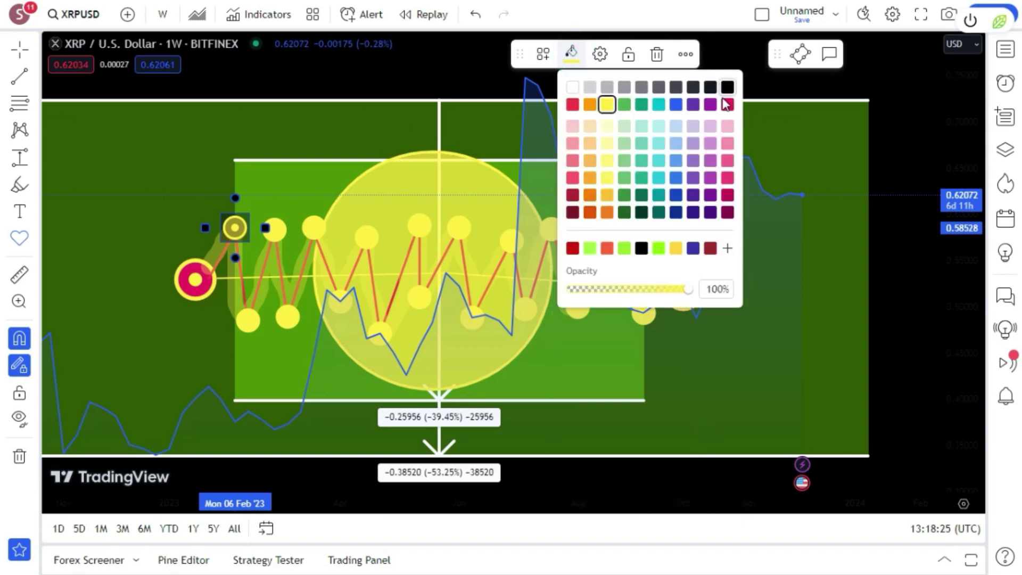
{"action": "left_click", "coordinate": [727, 104]}
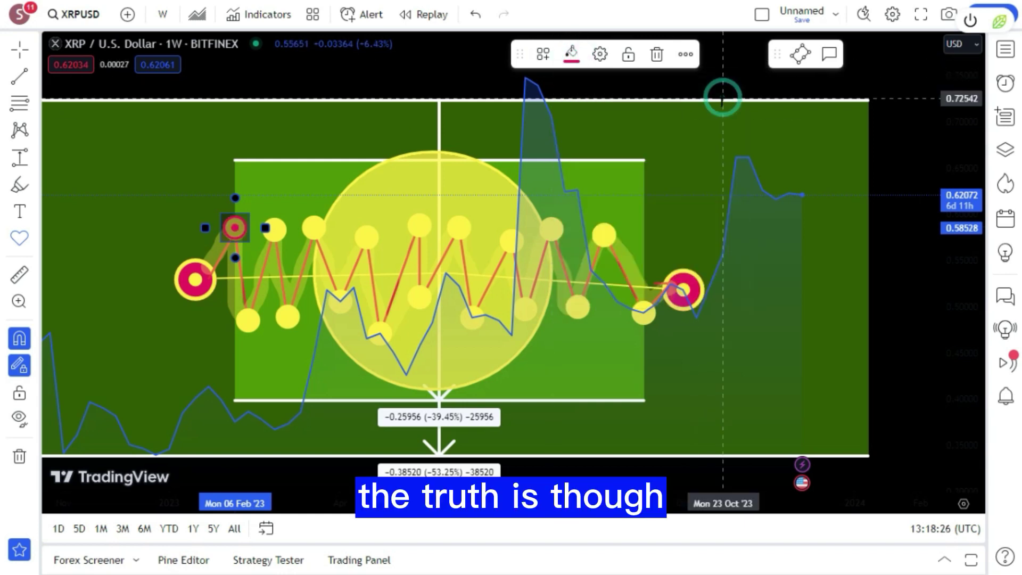
Place crimson dotted ring icons over the yellow circles on the first low point, second peak and second low point.
{"action": "left_click", "coordinate": [246, 321]}
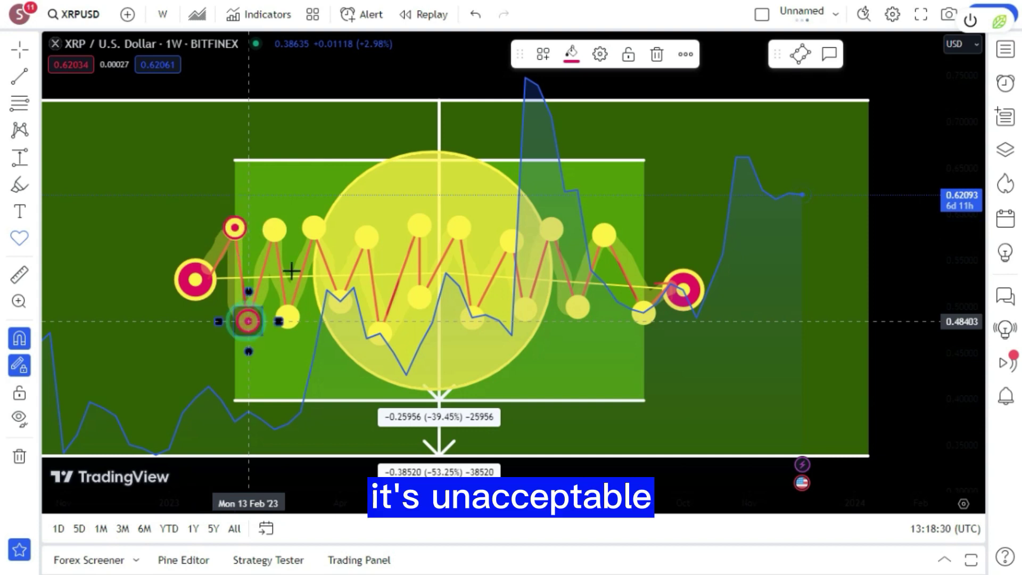
{"action": "left_click", "coordinate": [273, 229]}
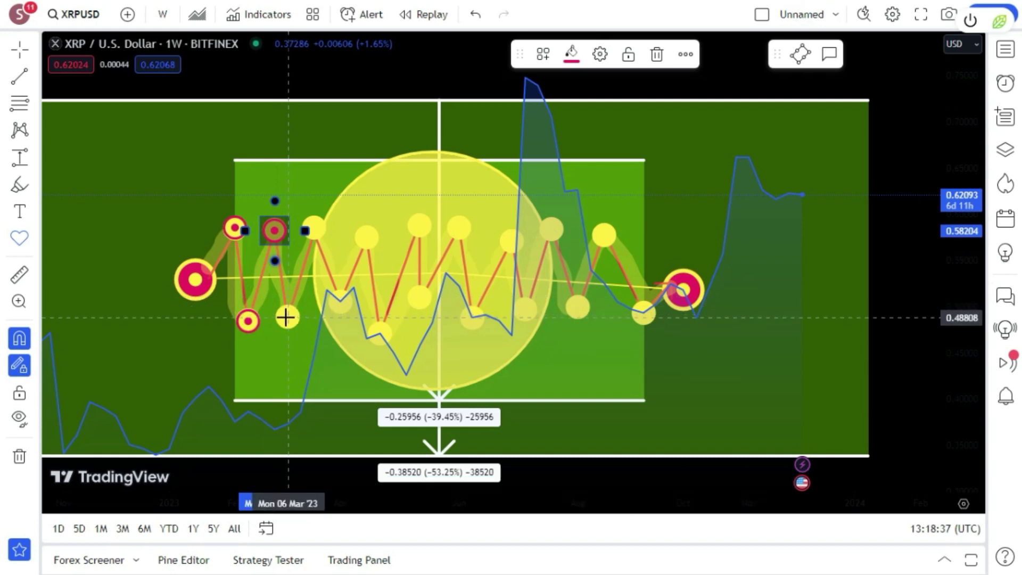
{"action": "left_click", "coordinate": [288, 317]}
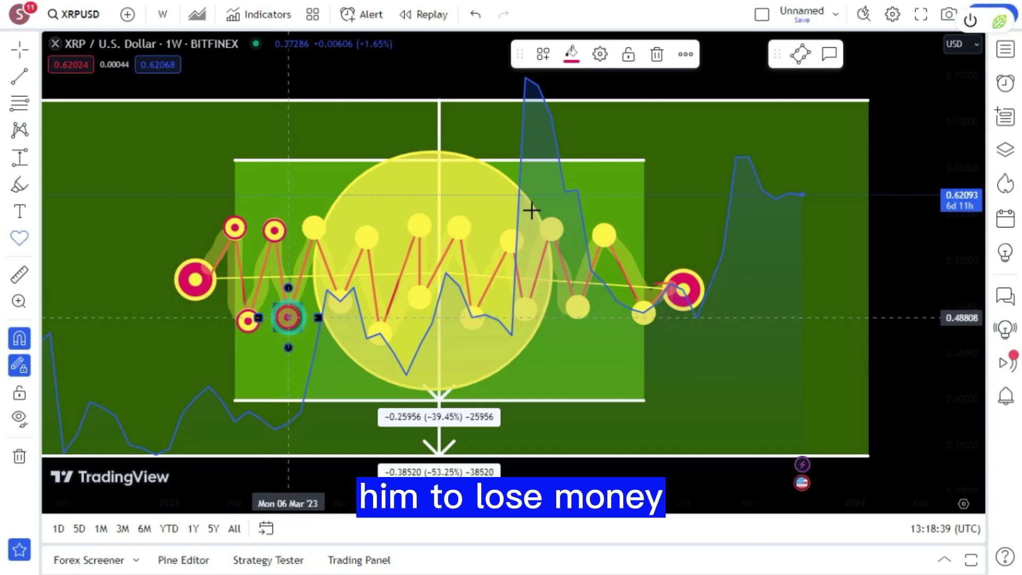
Place crimson dotted ring icons over the remaining yellow circles, working back from the zigzag's last low point to its third peak.
{"action": "left_click", "coordinate": [644, 312]}
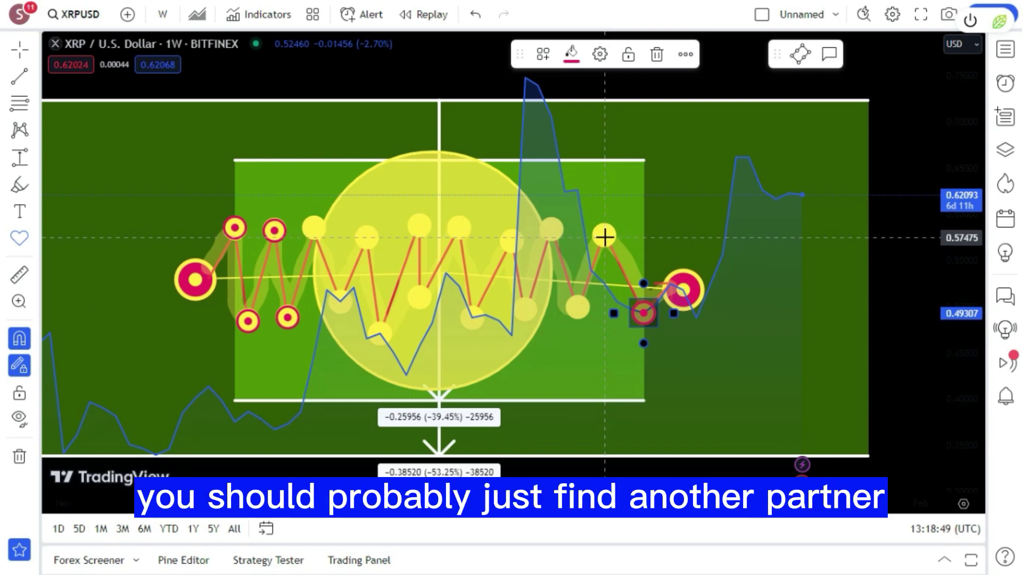
{"action": "left_click", "coordinate": [605, 236]}
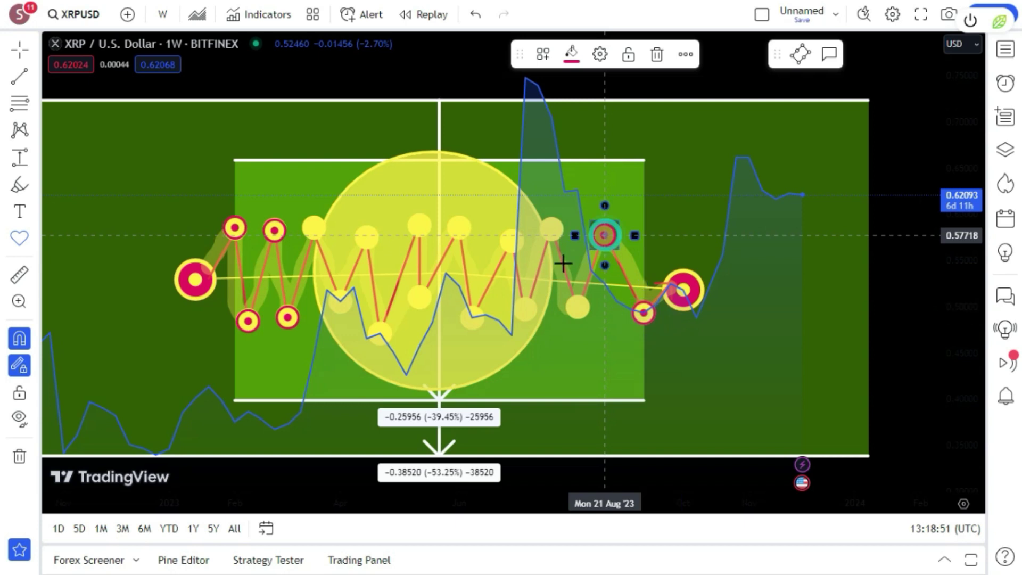
{"action": "left_click", "coordinate": [577, 307]}
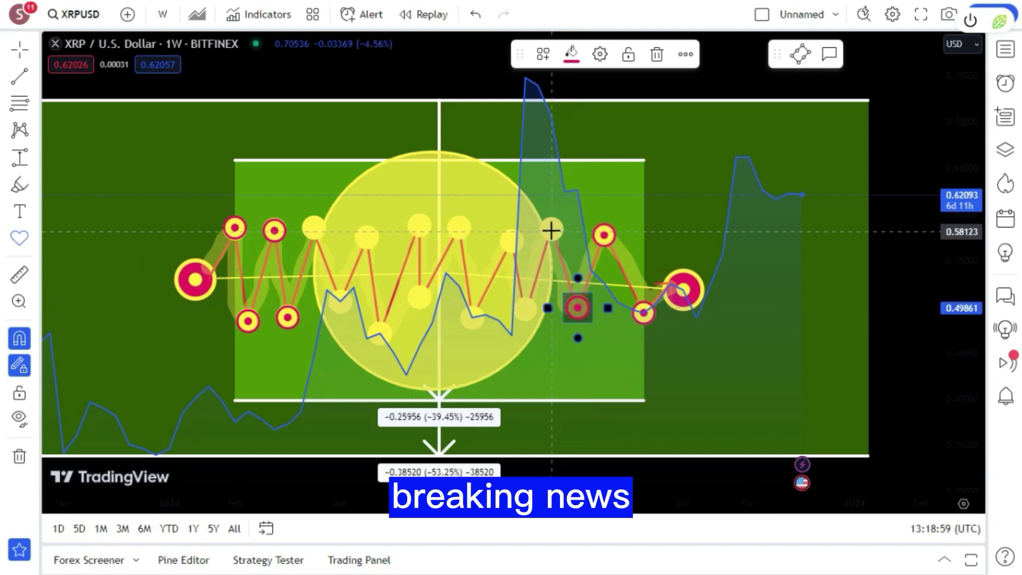
{"action": "left_click", "coordinate": [545, 241]}
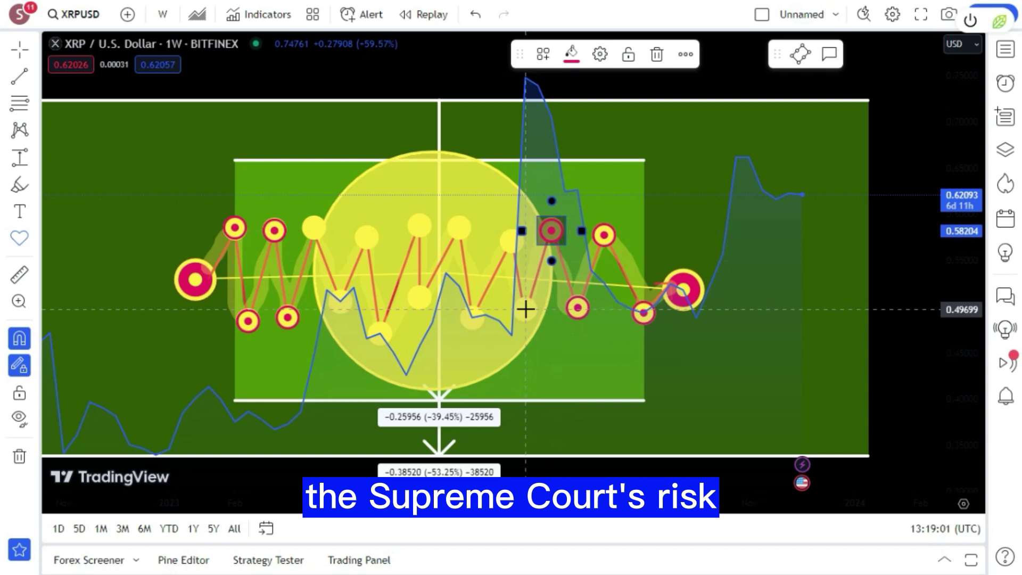
{"action": "left_click", "coordinate": [526, 309]}
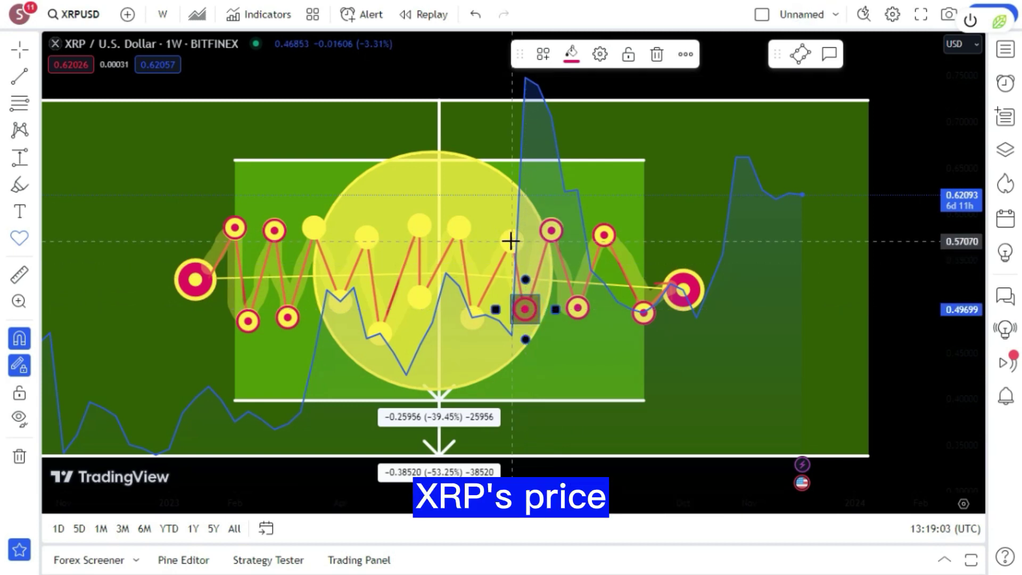
{"action": "left_click", "coordinate": [458, 228]}
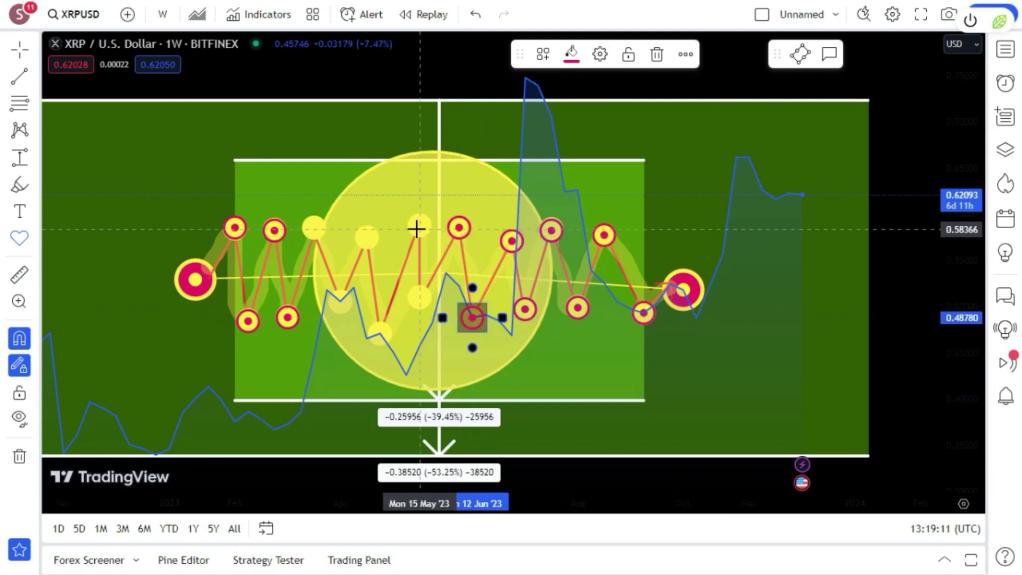
{"action": "left_click", "coordinate": [418, 298]}
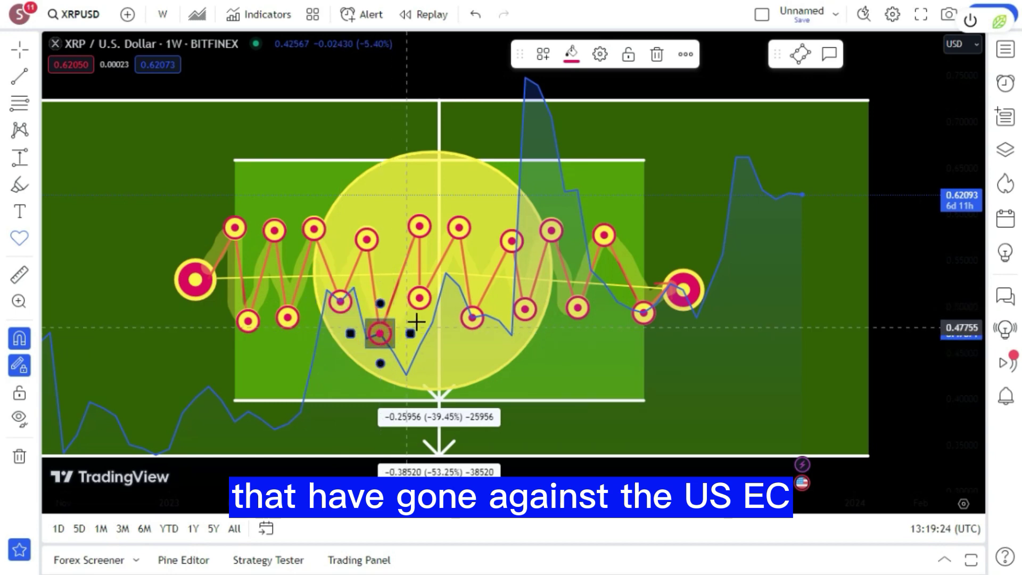
{"action": "scroll", "coordinate": [467, 276], "scroll_direction": "up", "scroll_amount": 5}
{"action": "scroll", "coordinate": [467, 276], "scroll_direction": "down", "scroll_amount": 6}
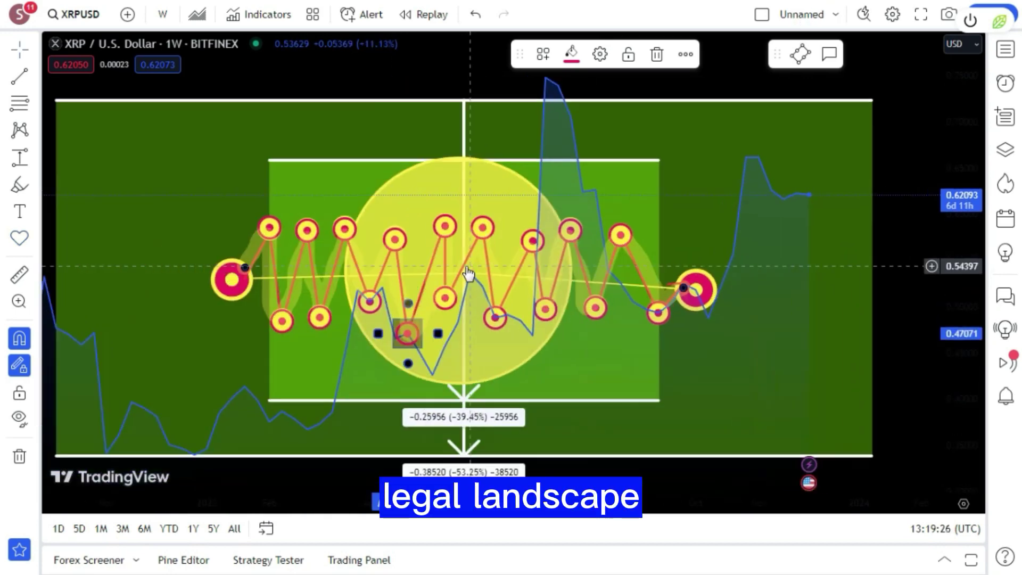
{"action": "scroll", "coordinate": [467, 274], "scroll_direction": "down", "scroll_amount": 2}
{"action": "scroll", "coordinate": [467, 273], "scroll_direction": "up", "scroll_amount": 3}
{"action": "scroll", "coordinate": [467, 272], "scroll_direction": "down", "scroll_amount": 2}
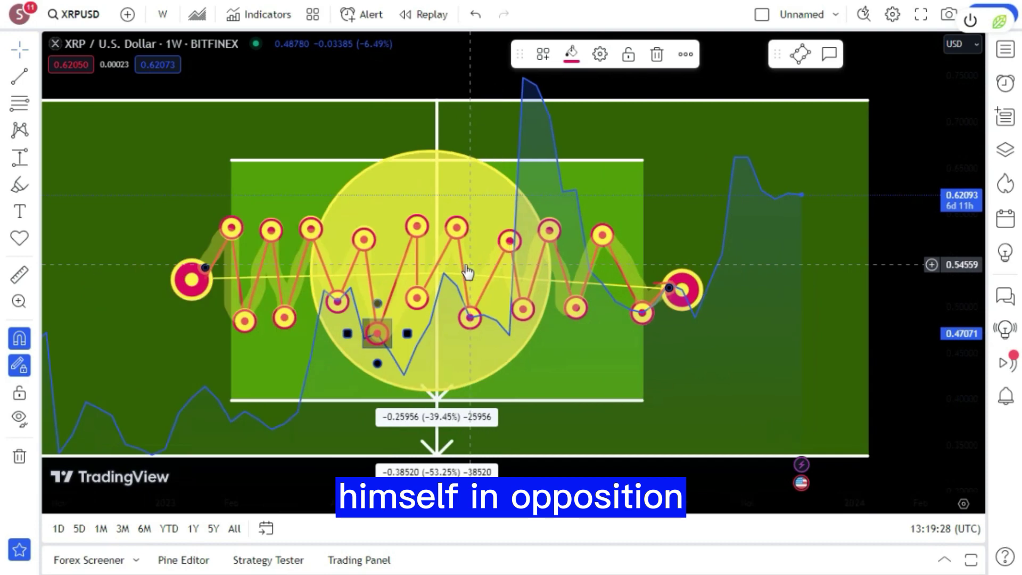
{"action": "scroll", "coordinate": [467, 271], "scroll_direction": "down", "scroll_amount": 3}
{"action": "scroll", "coordinate": [466, 267], "scroll_direction": "up", "scroll_amount": 3}
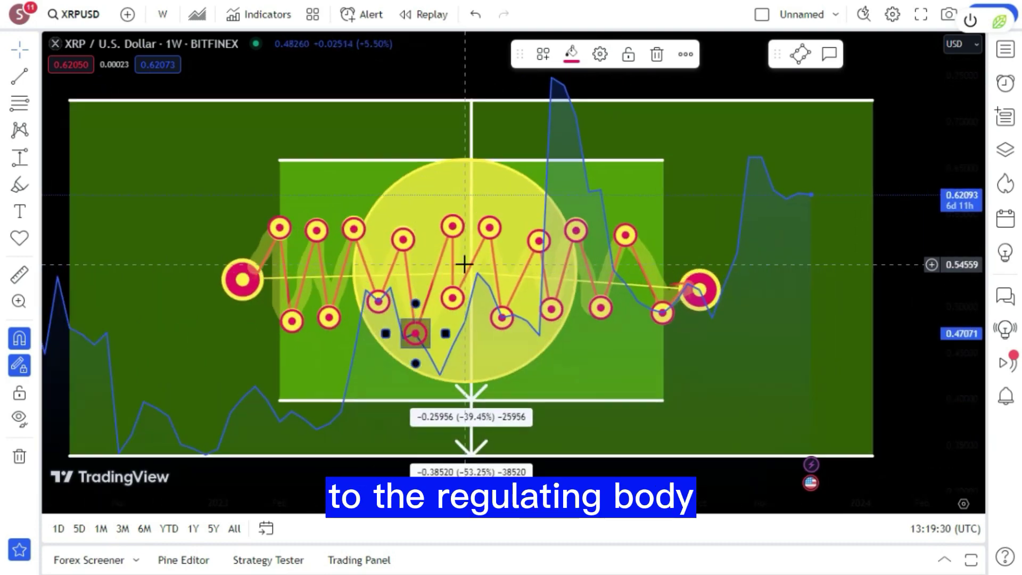
{"action": "scroll", "coordinate": [465, 269], "scroll_direction": "up", "scroll_amount": 2}
{"action": "scroll", "coordinate": [467, 273], "scroll_direction": "down", "scroll_amount": 4}
{"action": "scroll", "coordinate": [468, 271], "scroll_direction": "up", "scroll_amount": 4}
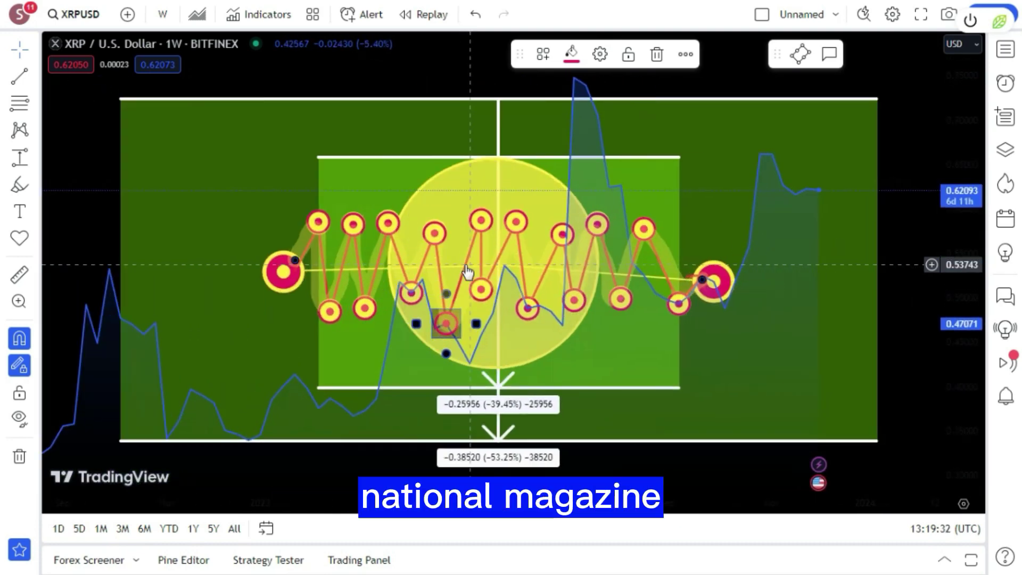
{"action": "scroll", "coordinate": [464, 266], "scroll_direction": "up", "scroll_amount": 2}
{"action": "scroll", "coordinate": [463, 267], "scroll_direction": "down", "scroll_amount": 1}
{"action": "scroll", "coordinate": [761, 416], "scroll_direction": "down", "scroll_amount": 2}
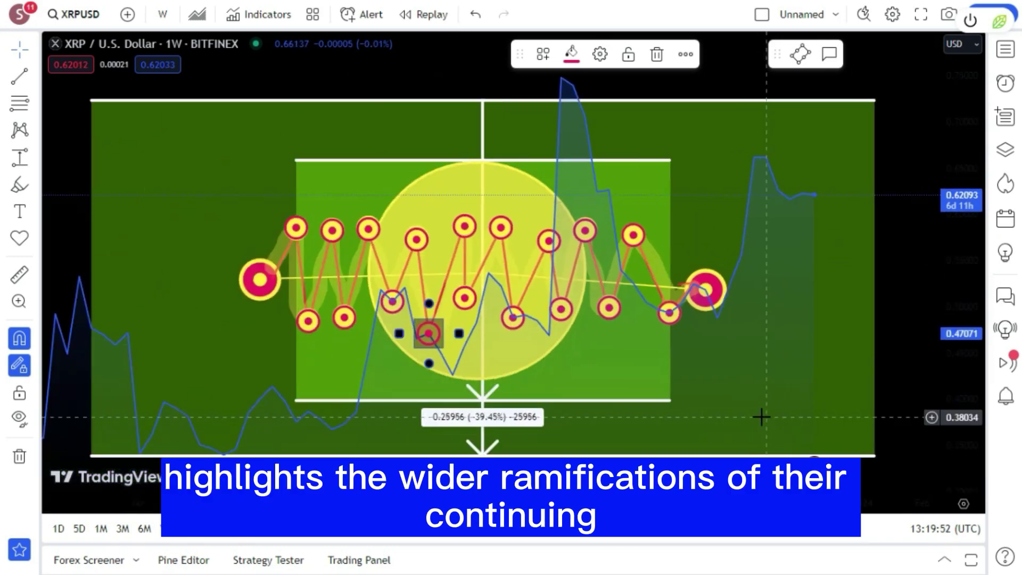
{"action": "scroll", "coordinate": [757, 408], "scroll_direction": "down", "scroll_amount": 4}
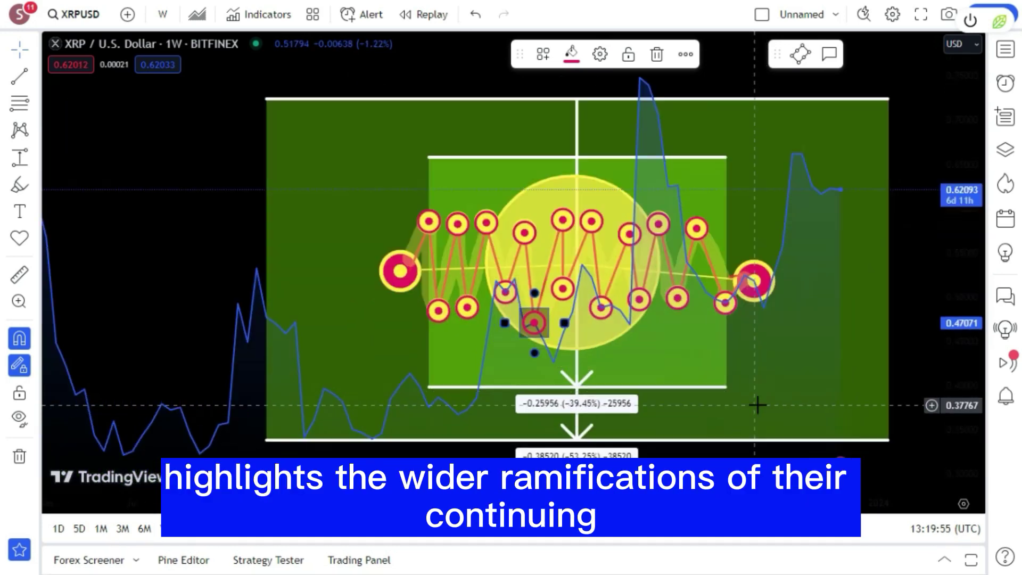
{"action": "scroll", "coordinate": [757, 405], "scroll_direction": "up", "scroll_amount": 6}
{"action": "scroll", "coordinate": [757, 398], "scroll_direction": "down", "scroll_amount": 2}
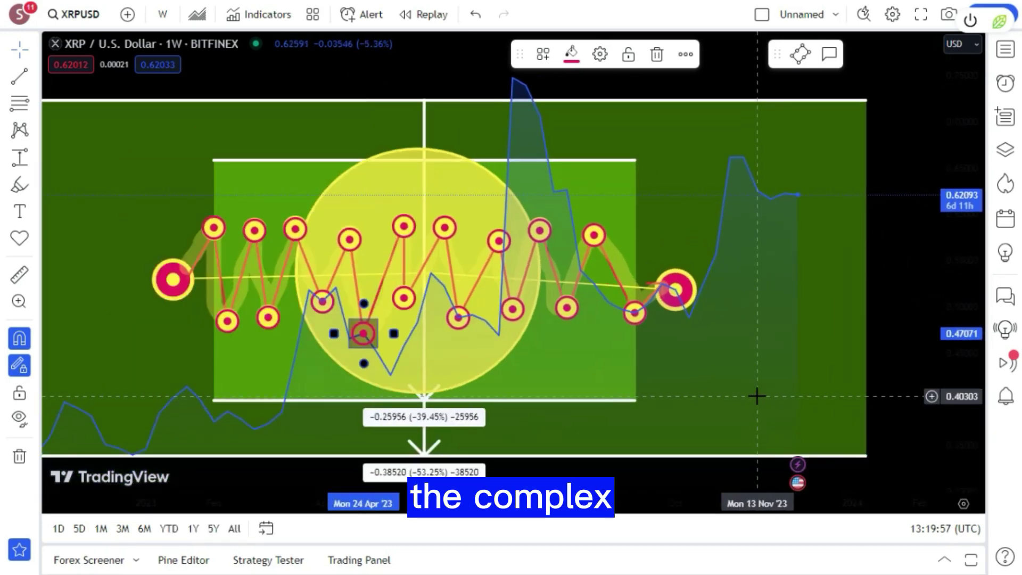
{"action": "scroll", "coordinate": [757, 396], "scroll_direction": "down", "scroll_amount": 2}
{"action": "scroll", "coordinate": [756, 395], "scroll_direction": "up", "scroll_amount": 5}
{"action": "scroll", "coordinate": [754, 393], "scroll_direction": "down", "scroll_amount": 3}
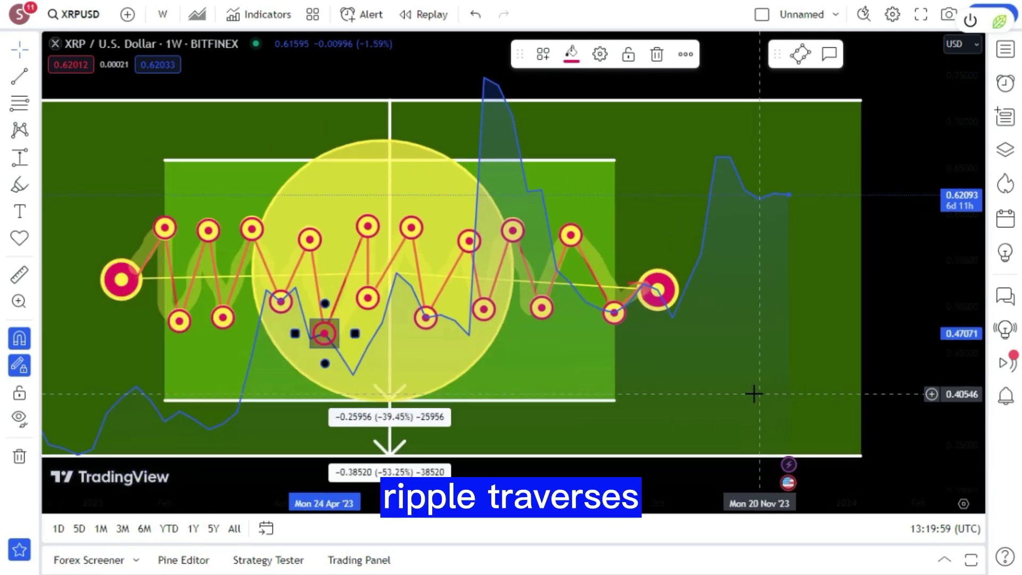
{"action": "scroll", "coordinate": [754, 394], "scroll_direction": "down", "scroll_amount": 2}
{"action": "scroll", "coordinate": [754, 394], "scroll_direction": "up", "scroll_amount": 6}
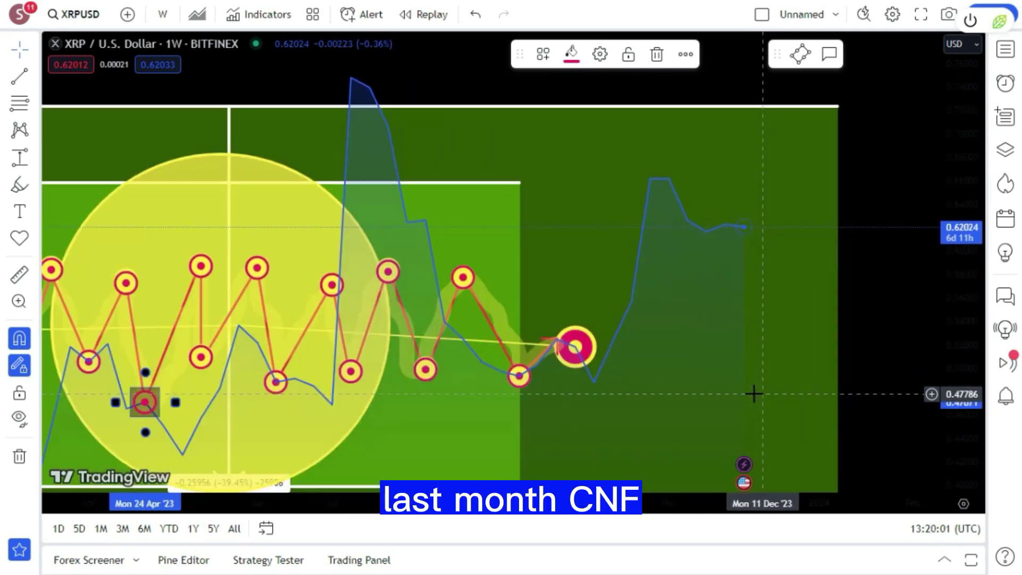
{"action": "scroll", "coordinate": [754, 394], "scroll_direction": "up", "scroll_amount": 2}
{"action": "scroll", "coordinate": [752, 392], "scroll_direction": "down", "scroll_amount": 6}
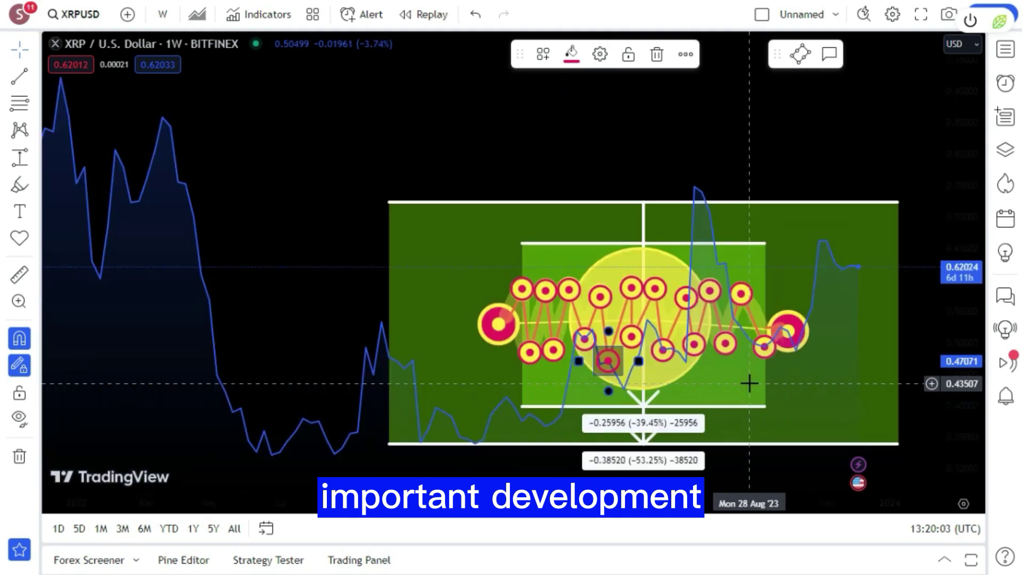
{"action": "scroll", "coordinate": [750, 384], "scroll_direction": "up", "scroll_amount": 8}
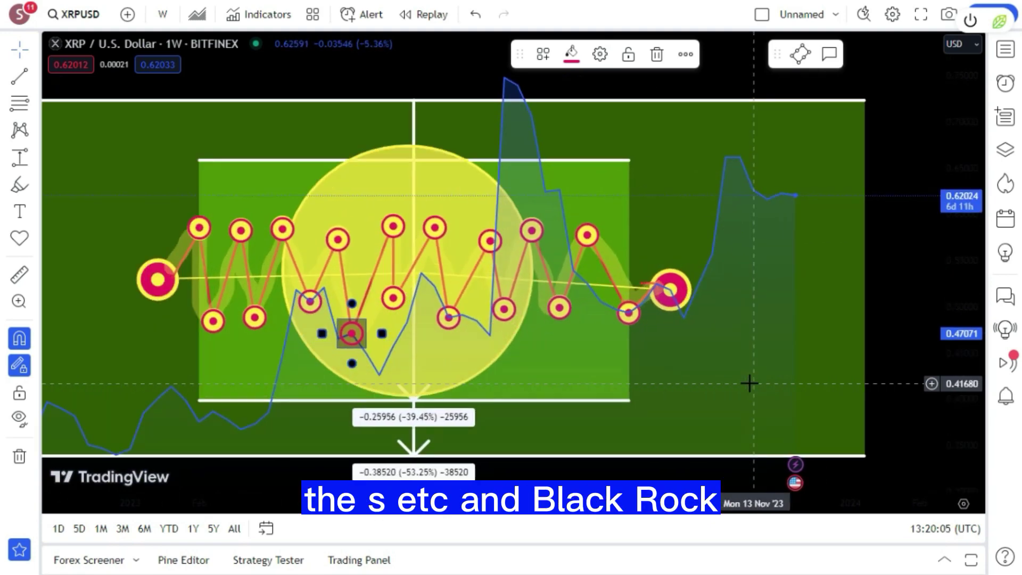
{"action": "scroll", "coordinate": [749, 383], "scroll_direction": "down", "scroll_amount": 6}
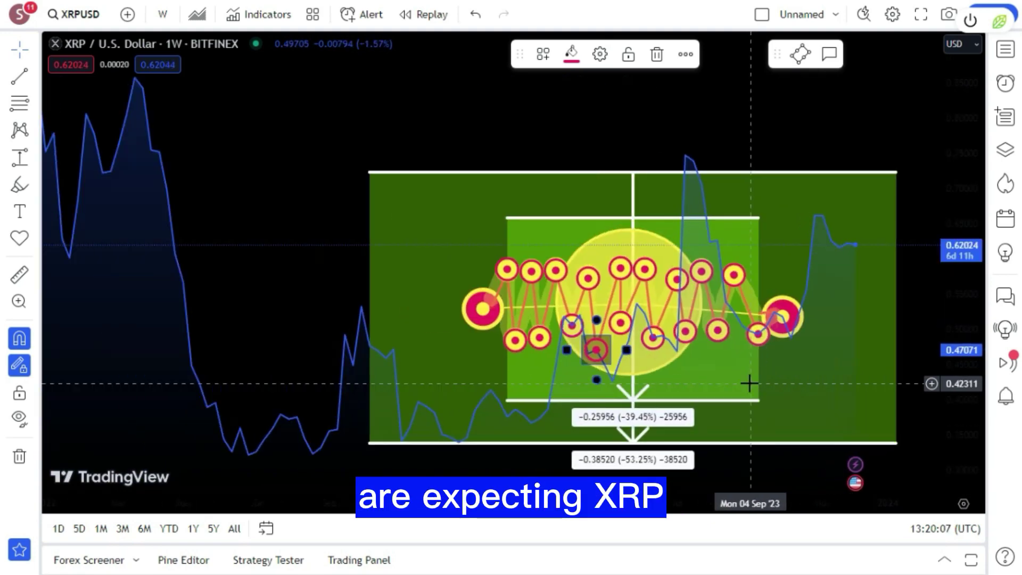
{"action": "scroll", "coordinate": [749, 383], "scroll_direction": "up", "scroll_amount": 3}
{"action": "scroll", "coordinate": [750, 383], "scroll_direction": "down", "scroll_amount": 2}
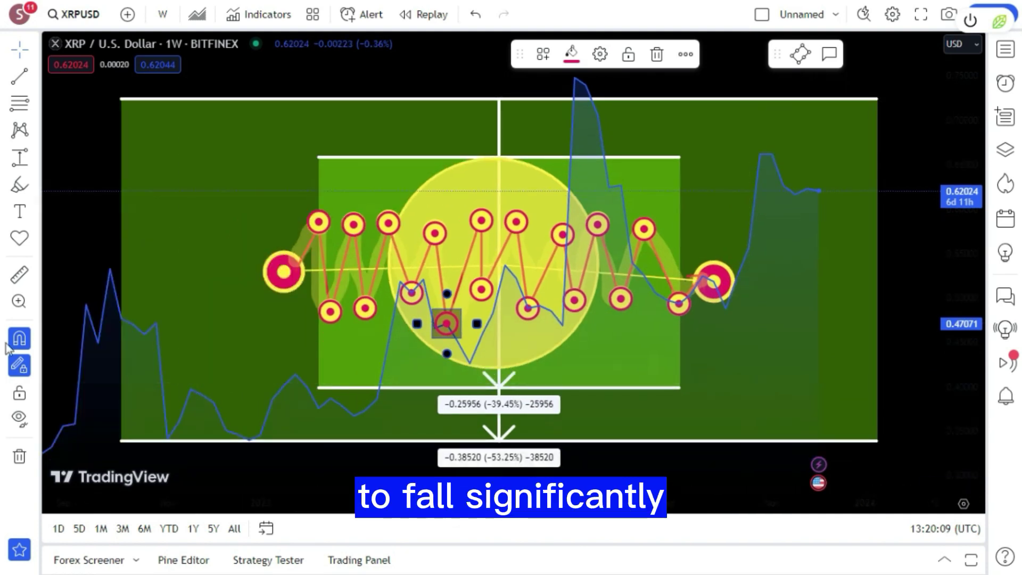
Draw a rotated rectangle covering the outer price range, its axis running from 10 Oct '22 to 8 Jan '24 and its upper edge near 0.728.
{"action": "left_click", "coordinate": [37, 187]}
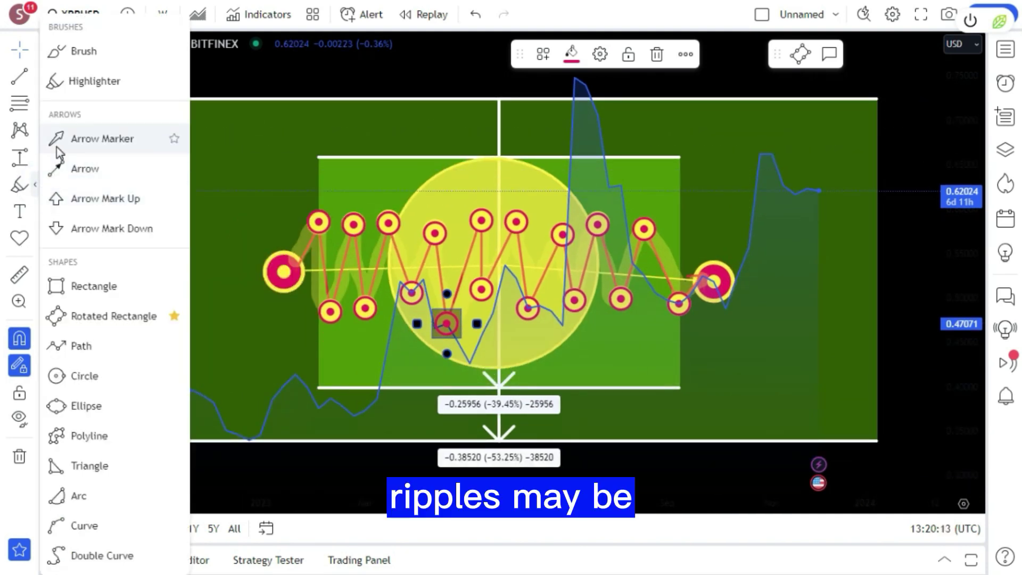
{"action": "left_click", "coordinate": [74, 326]}
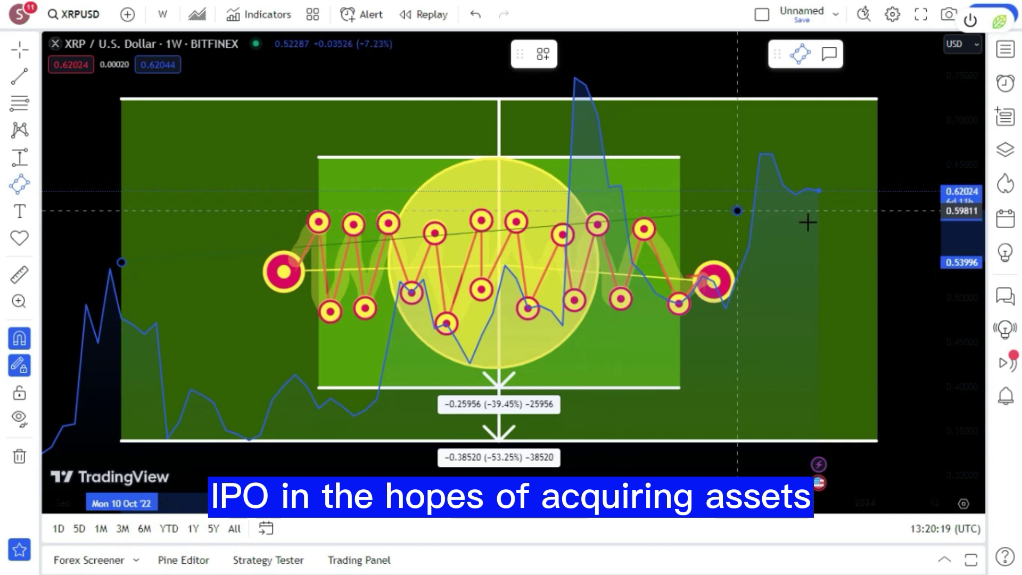
{"action": "left_click", "coordinate": [877, 273]}
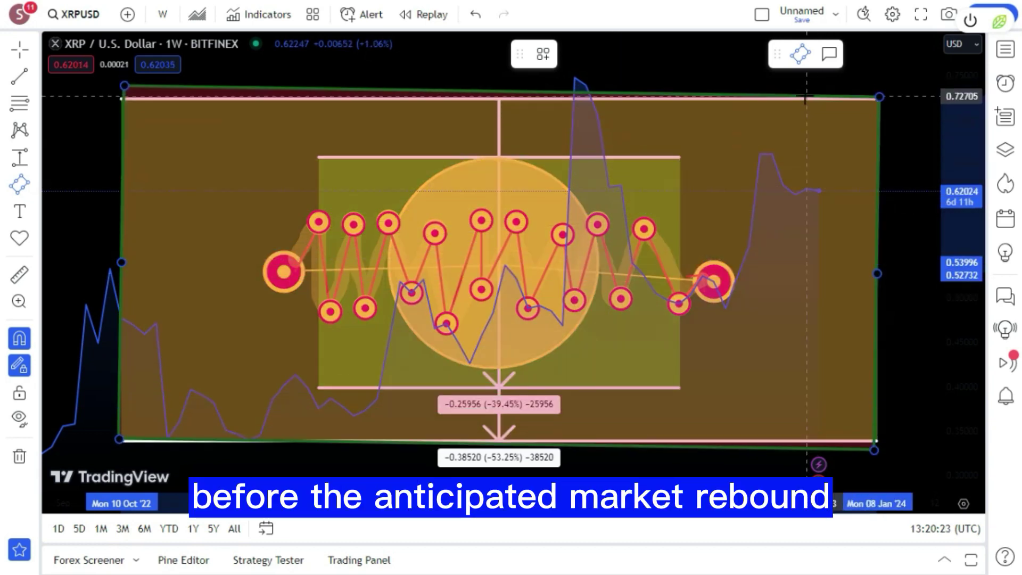
{"action": "left_click", "coordinate": [804, 96]}
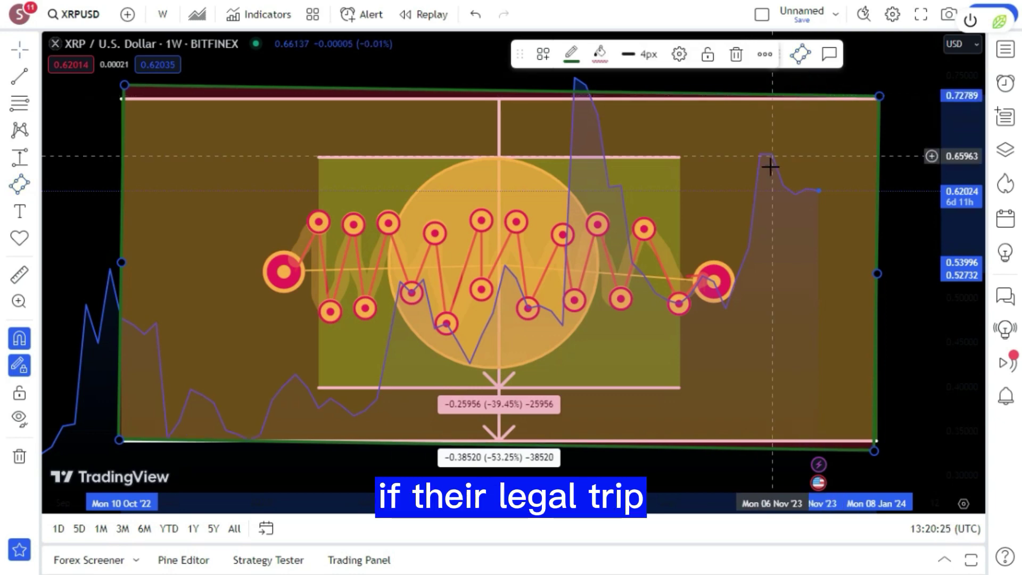
{"action": "scroll", "coordinate": [770, 165], "scroll_direction": "up", "scroll_amount": 3}
{"action": "scroll", "coordinate": [771, 165], "scroll_direction": "down", "scroll_amount": 5}
{"action": "scroll", "coordinate": [764, 166], "scroll_direction": "up", "scroll_amount": 6}
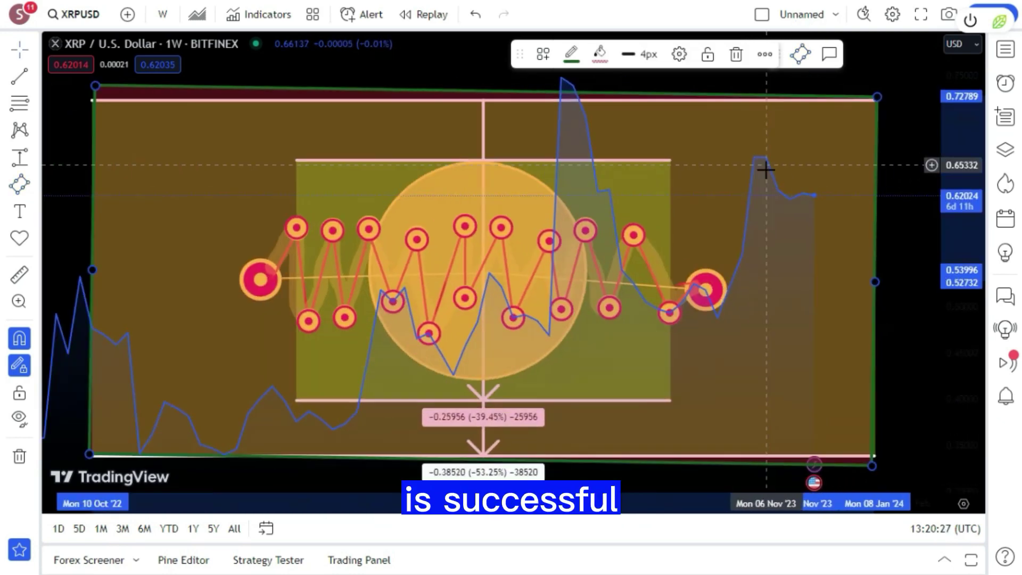
{"action": "scroll", "coordinate": [754, 203], "scroll_direction": "down", "scroll_amount": 5}
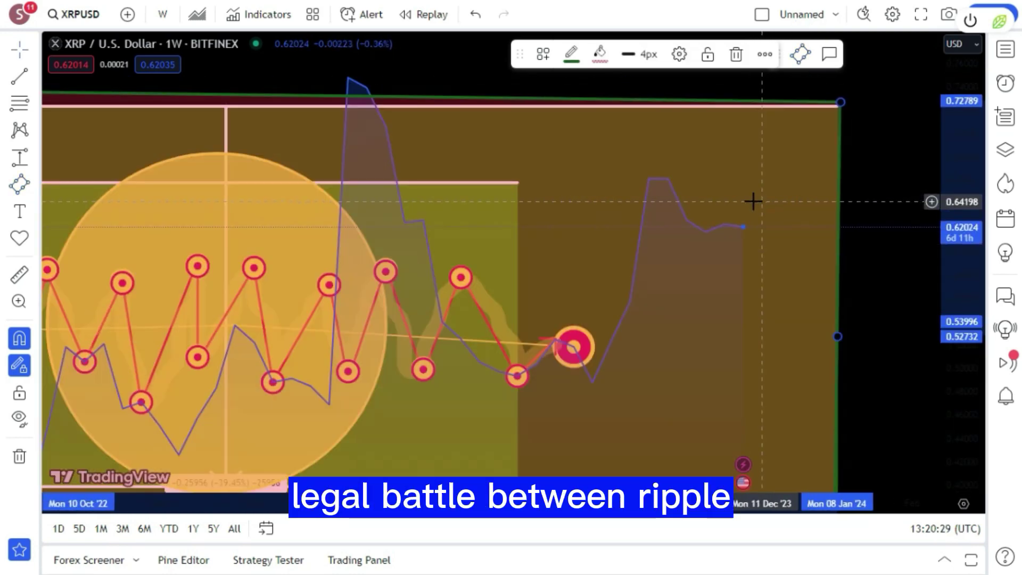
{"action": "scroll", "coordinate": [752, 200], "scroll_direction": "down", "scroll_amount": 3}
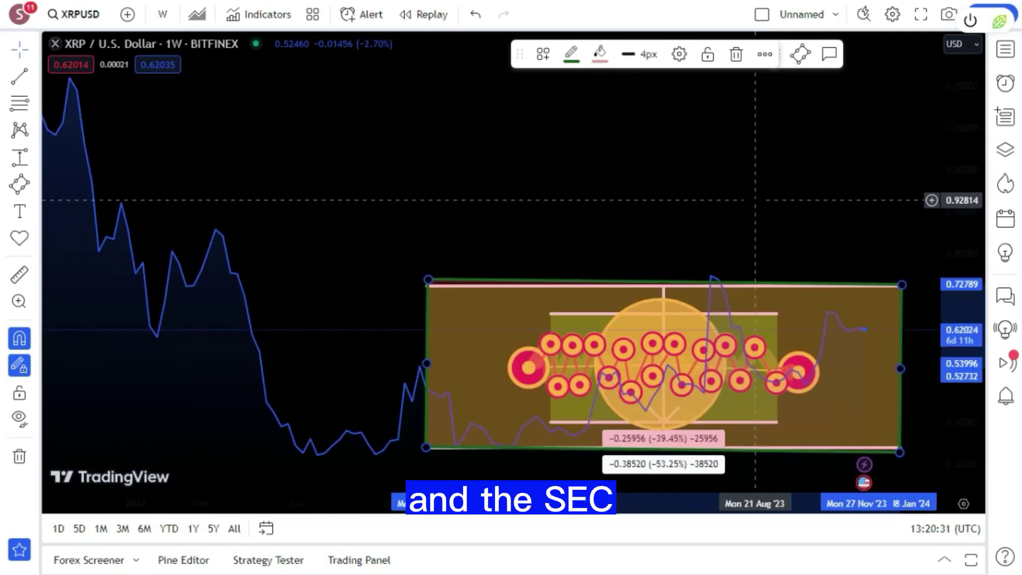
{"action": "scroll", "coordinate": [752, 199], "scroll_direction": "up", "scroll_amount": 7}
{"action": "scroll", "coordinate": [753, 199], "scroll_direction": "down", "scroll_amount": 4}
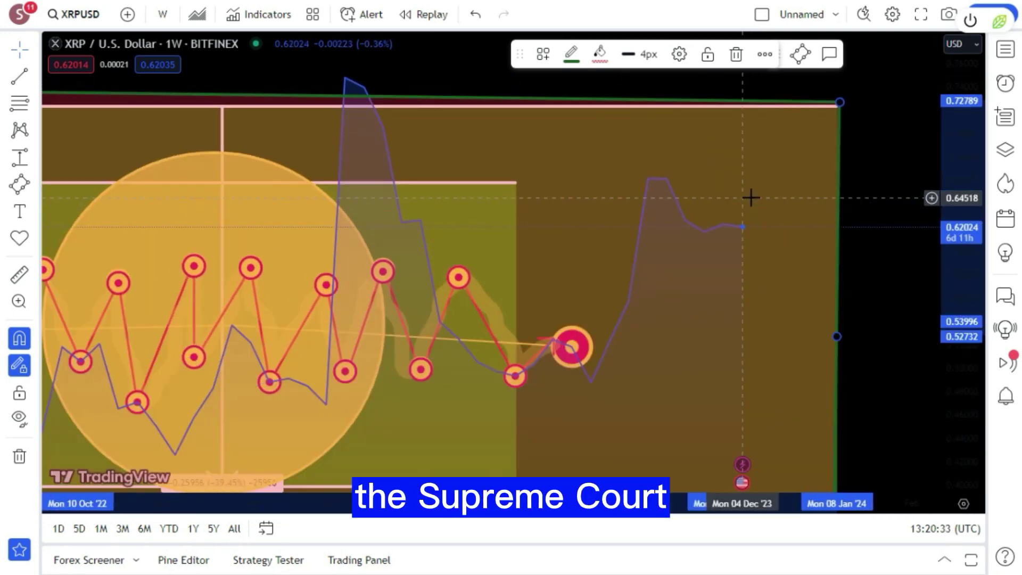
{"action": "scroll", "coordinate": [749, 197], "scroll_direction": "up", "scroll_amount": 5}
{"action": "scroll", "coordinate": [748, 196], "scroll_direction": "down", "scroll_amount": 5}
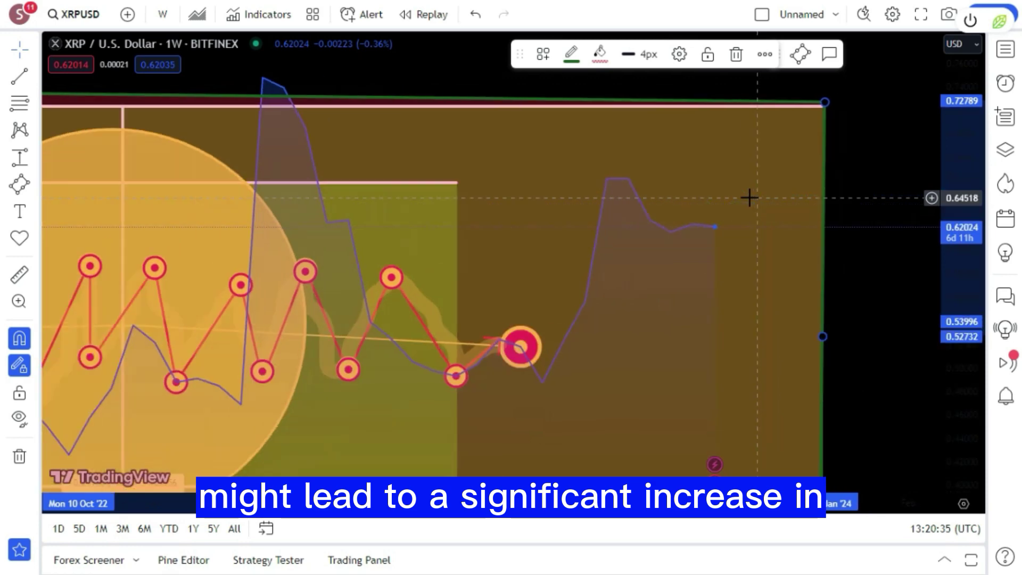
{"action": "scroll", "coordinate": [745, 197], "scroll_direction": "down", "scroll_amount": 4}
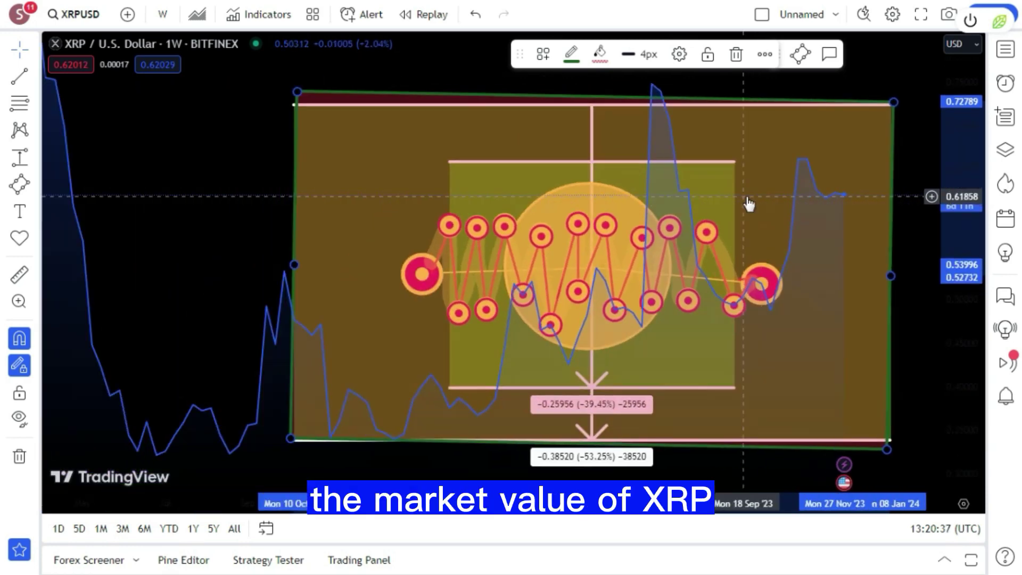
{"action": "scroll", "coordinate": [746, 199], "scroll_direction": "up", "scroll_amount": 5}
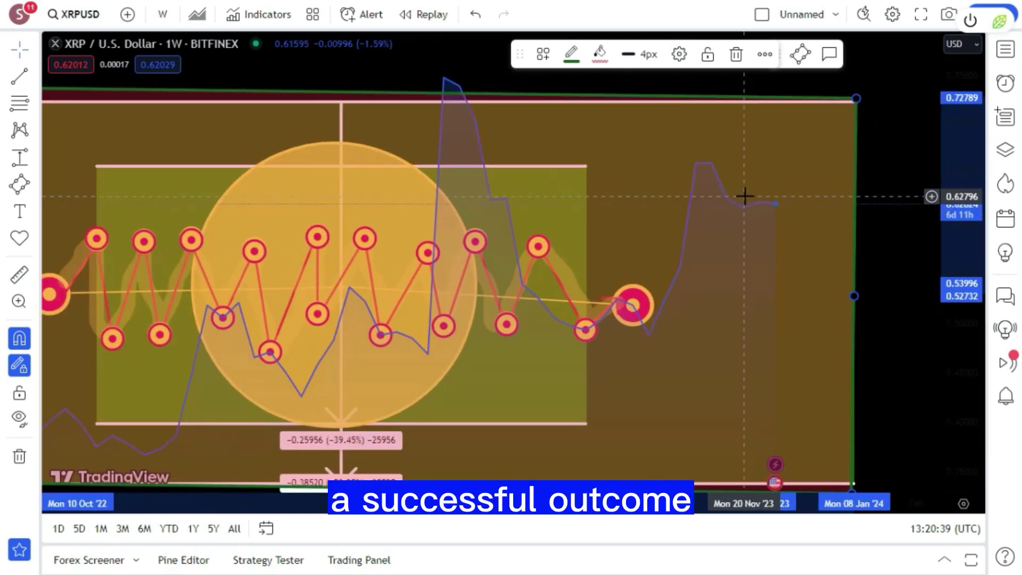
{"action": "scroll", "coordinate": [742, 195], "scroll_direction": "down", "scroll_amount": 5}
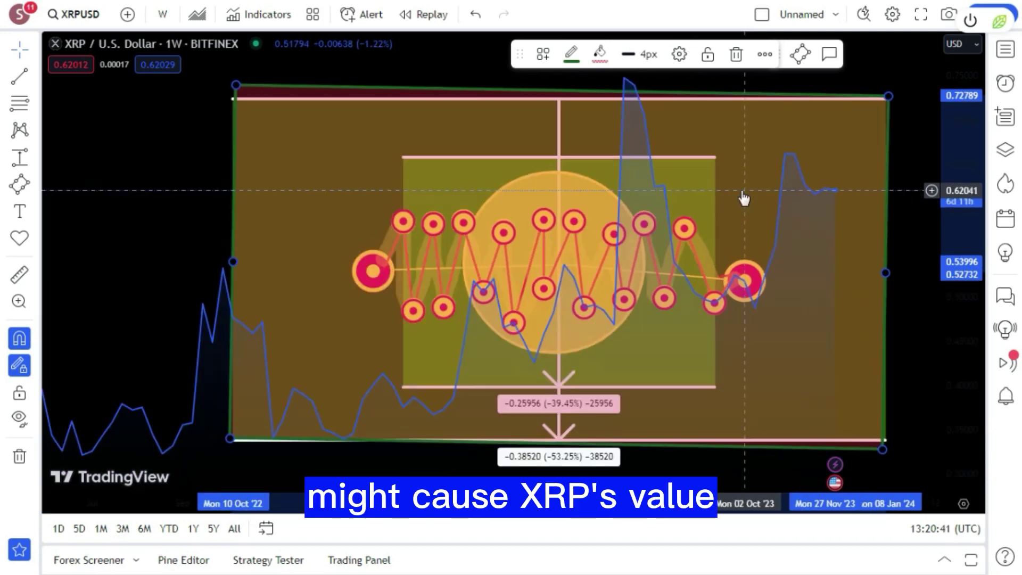
{"action": "scroll", "coordinate": [743, 197], "scroll_direction": "up", "scroll_amount": 2}
{"action": "scroll", "coordinate": [739, 190], "scroll_direction": "down", "scroll_amount": 3}
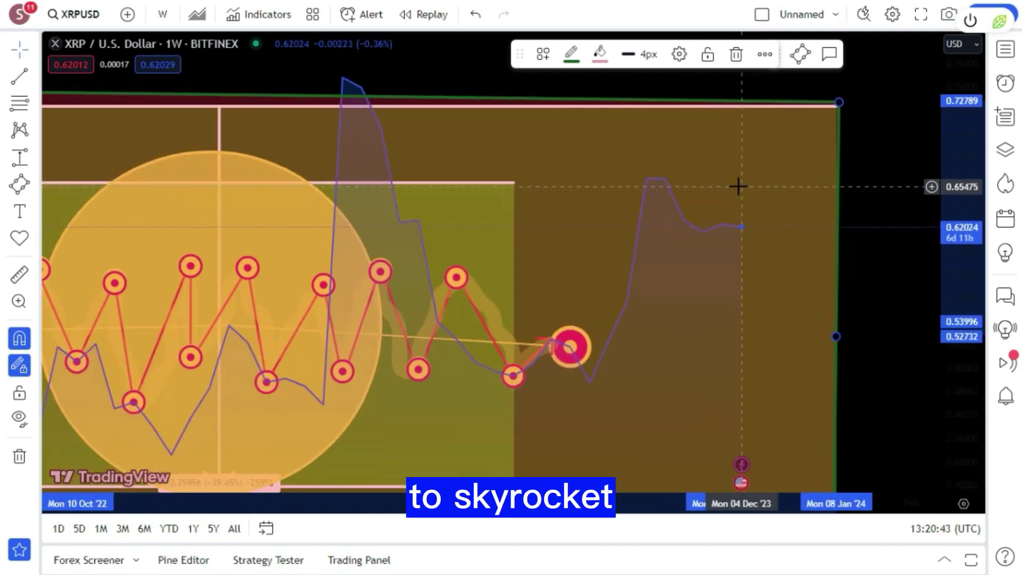
{"action": "scroll", "coordinate": [737, 184], "scroll_direction": "down", "scroll_amount": 3}
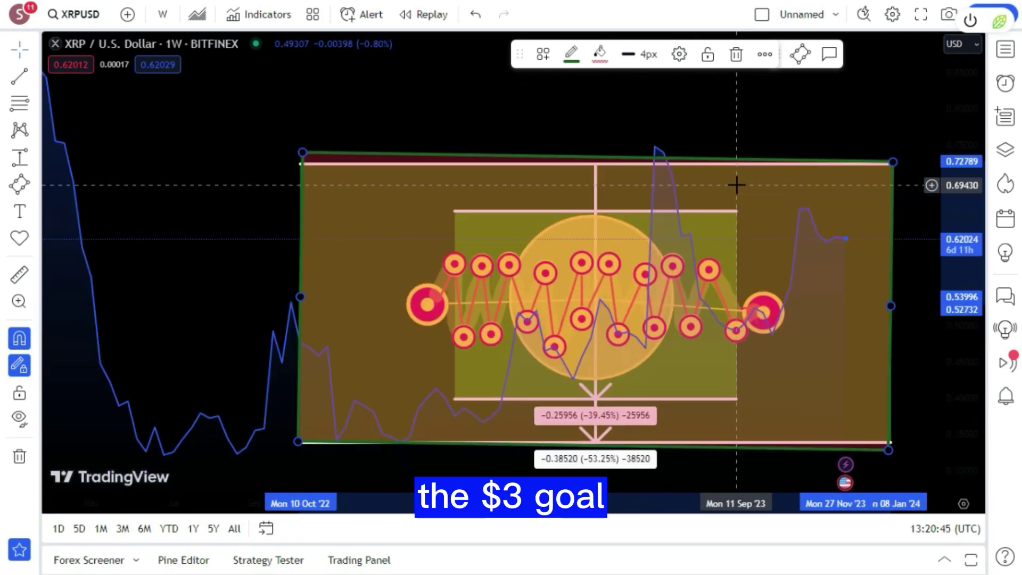
{"action": "scroll", "coordinate": [736, 184], "scroll_direction": "up", "scroll_amount": 3}
{"action": "scroll", "coordinate": [736, 185], "scroll_direction": "up", "scroll_amount": 2}
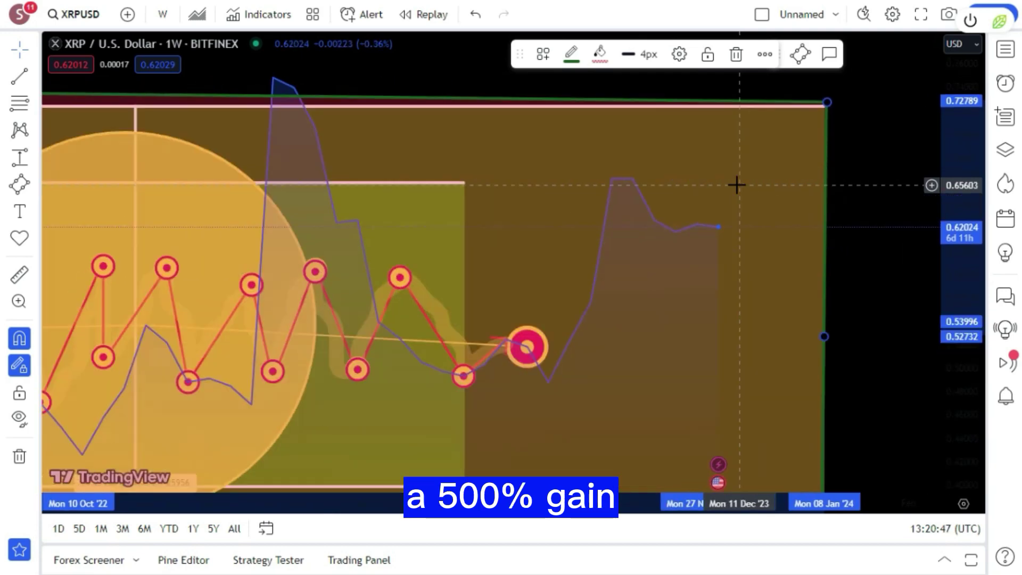
{"action": "scroll", "coordinate": [735, 183], "scroll_direction": "down", "scroll_amount": 3}
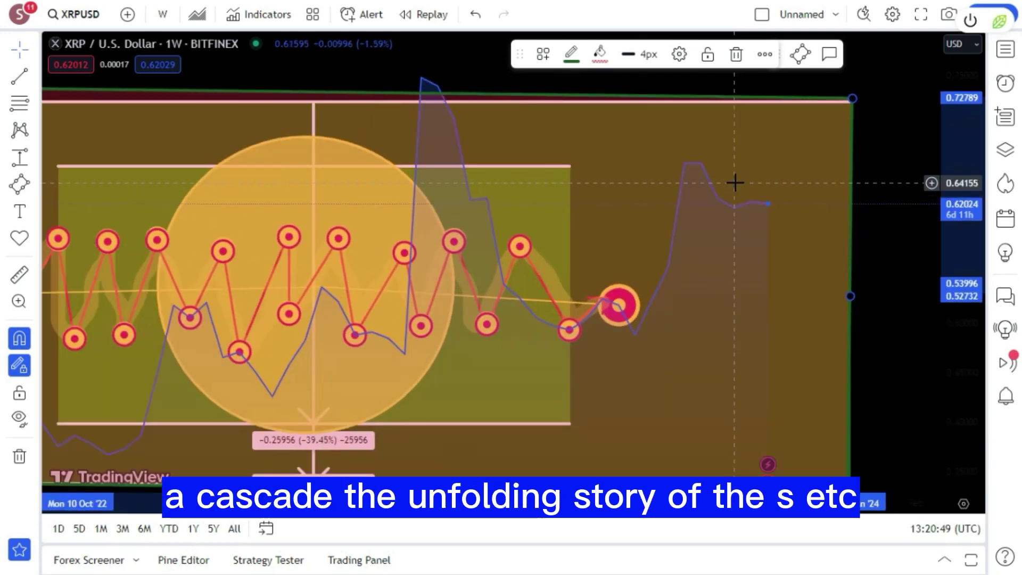
{"action": "scroll", "coordinate": [735, 182], "scroll_direction": "up", "scroll_amount": 2}
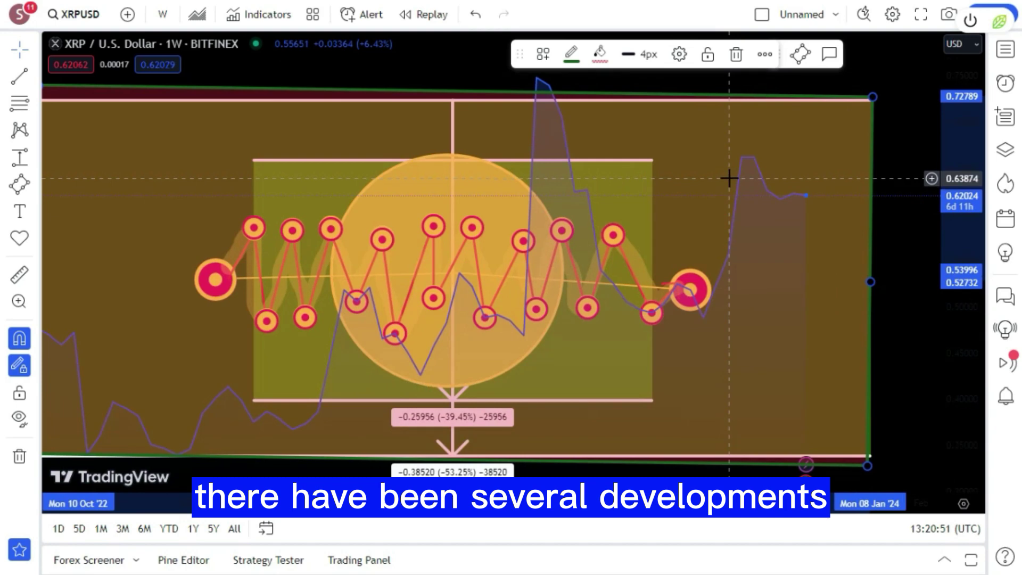
{"action": "scroll", "coordinate": [727, 176], "scroll_direction": "up", "scroll_amount": 3}
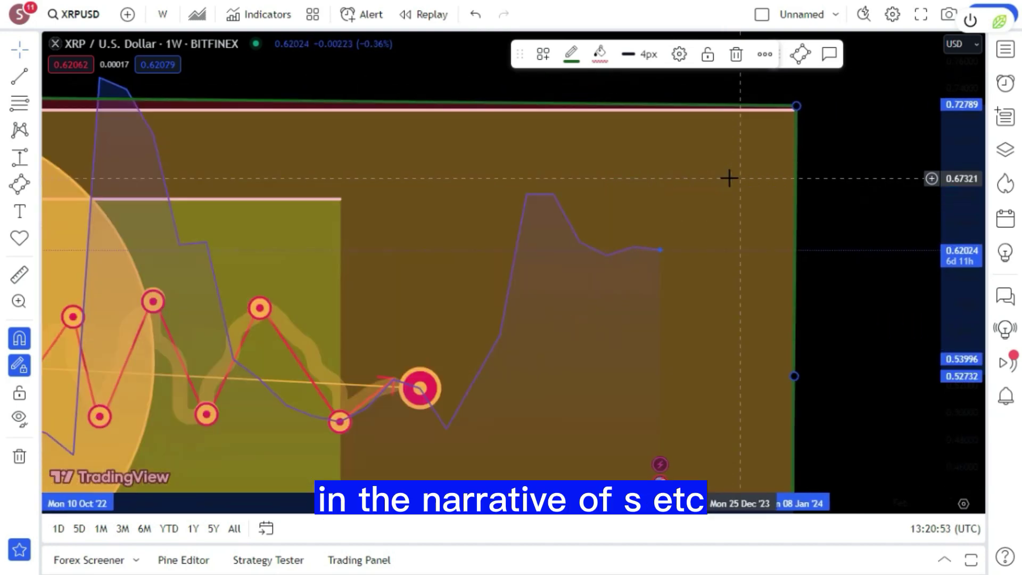
{"action": "scroll", "coordinate": [725, 173], "scroll_direction": "down", "scroll_amount": 2}
{"action": "scroll", "coordinate": [725, 174], "scroll_direction": "down", "scroll_amount": 2}
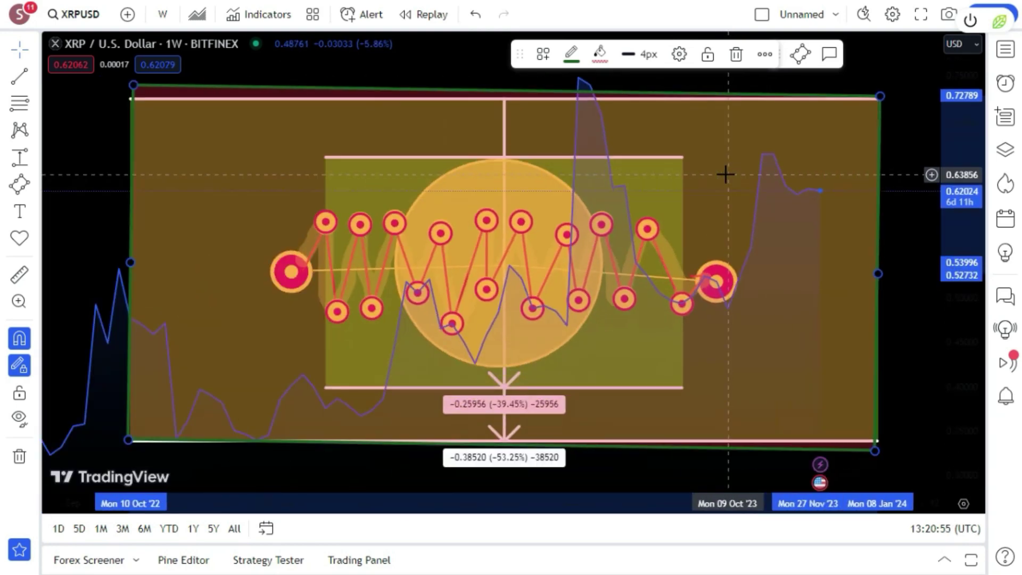
{"action": "scroll", "coordinate": [724, 176], "scroll_direction": "down", "scroll_amount": 2}
{"action": "scroll", "coordinate": [725, 176], "scroll_direction": "up", "scroll_amount": 4}
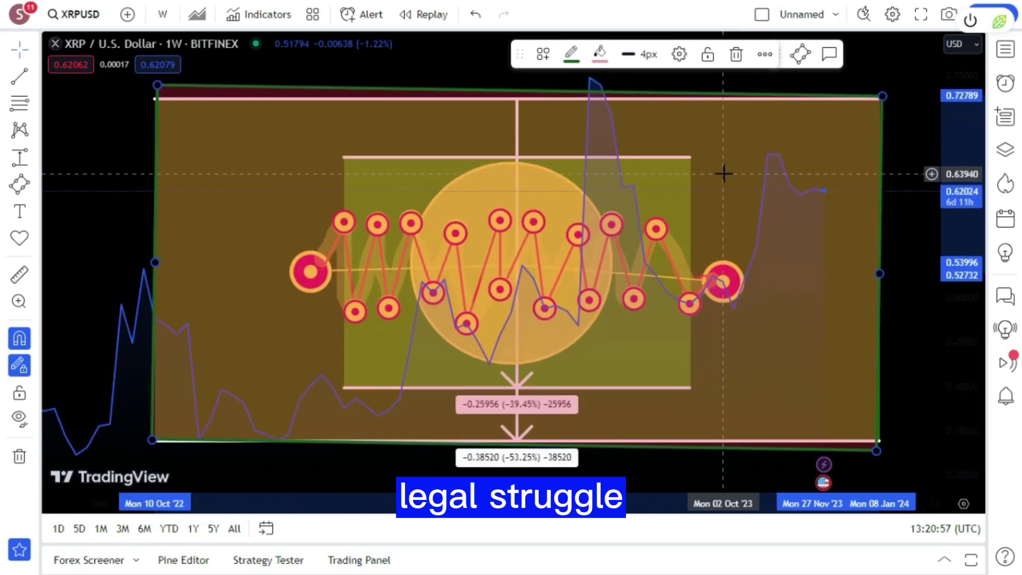
{"action": "scroll", "coordinate": [724, 174], "scroll_direction": "down", "scroll_amount": 4}
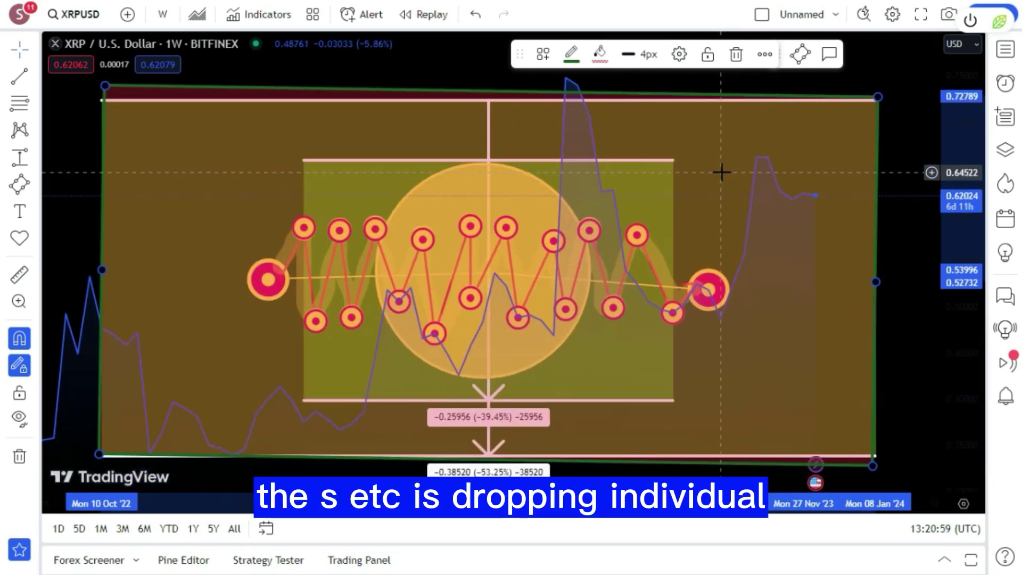
{"action": "scroll", "coordinate": [718, 173], "scroll_direction": "down", "scroll_amount": 2}
{"action": "scroll", "coordinate": [722, 176], "scroll_direction": "up", "scroll_amount": 4}
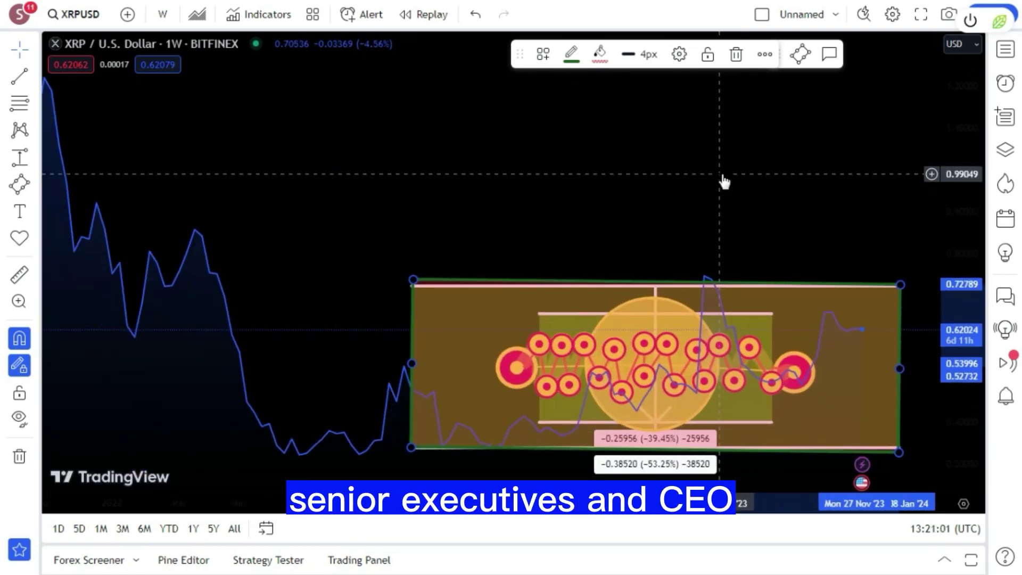
{"action": "scroll", "coordinate": [721, 173], "scroll_direction": "up", "scroll_amount": 4}
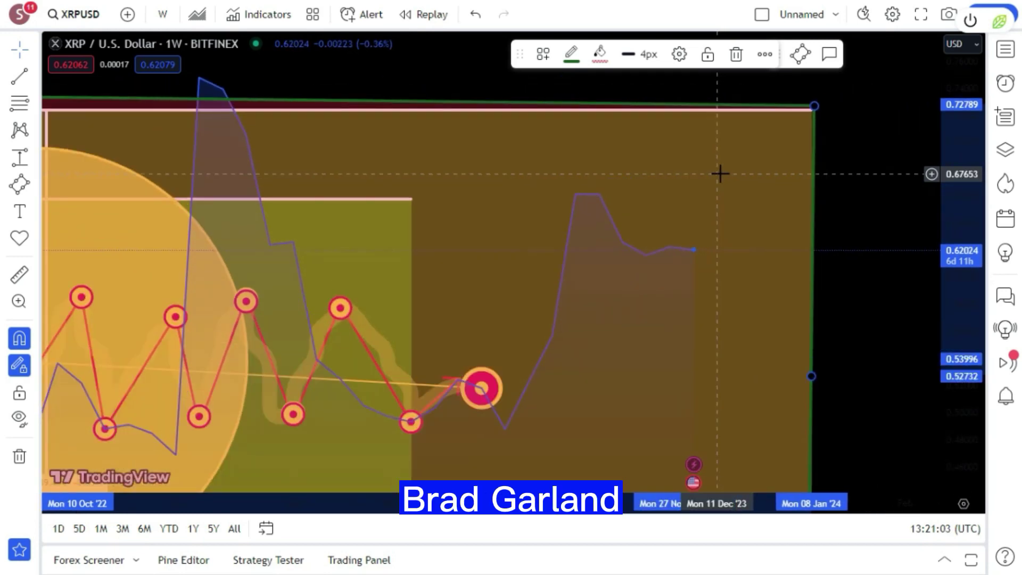
{"action": "scroll", "coordinate": [720, 173], "scroll_direction": "down", "scroll_amount": 1}
{"action": "scroll", "coordinate": [719, 173], "scroll_direction": "down", "scroll_amount": 3}
{"action": "scroll", "coordinate": [718, 171], "scroll_direction": "up", "scroll_amount": 5}
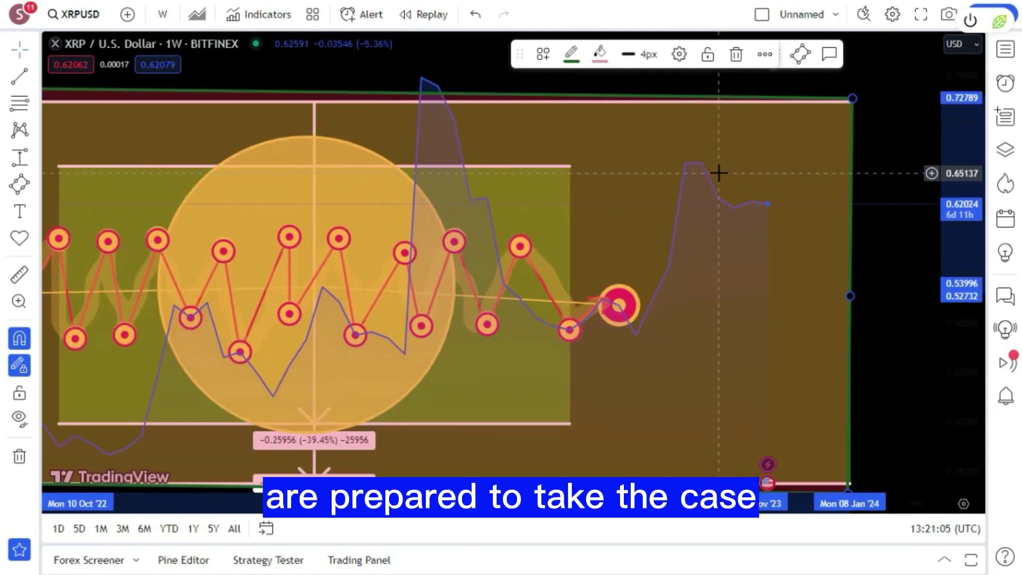
{"action": "scroll", "coordinate": [717, 171], "scroll_direction": "down", "scroll_amount": 6}
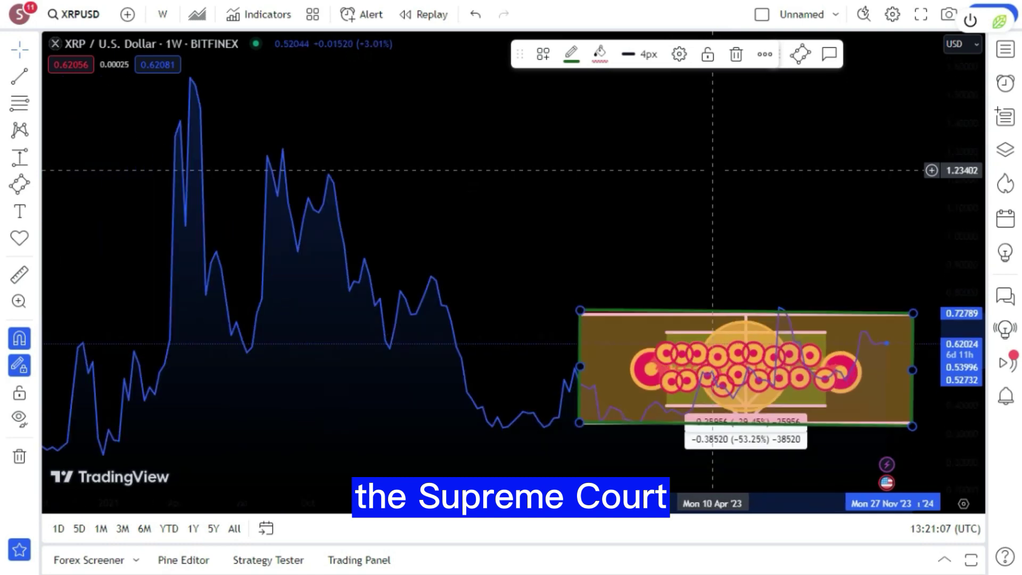
{"action": "scroll", "coordinate": [713, 168], "scroll_direction": "down", "scroll_amount": 5}
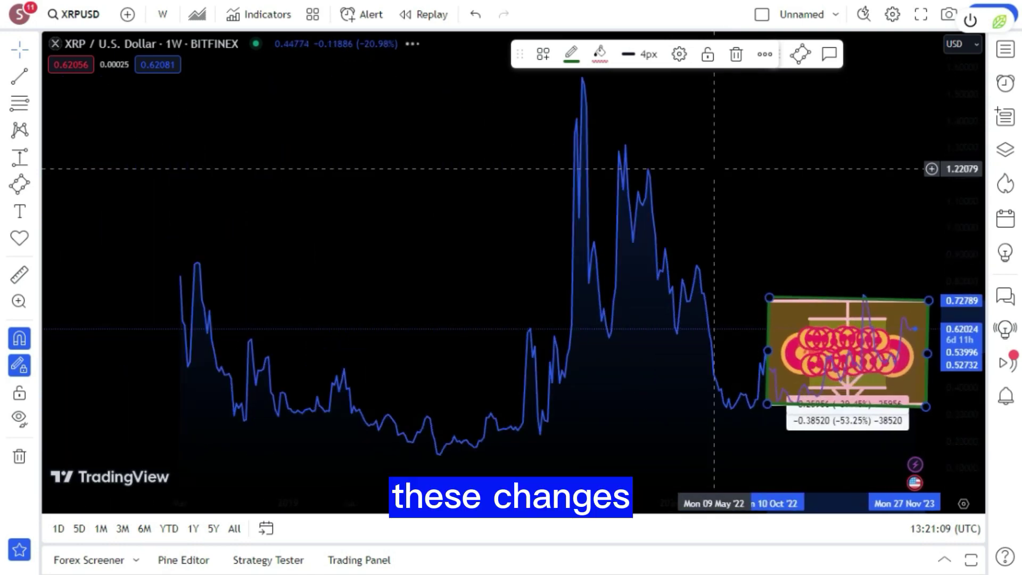
{"action": "scroll", "coordinate": [714, 168], "scroll_direction": "up", "scroll_amount": 2}
{"action": "scroll", "coordinate": [713, 168], "scroll_direction": "up", "scroll_amount": 4}
{"action": "scroll", "coordinate": [711, 168], "scroll_direction": "down", "scroll_amount": 5}
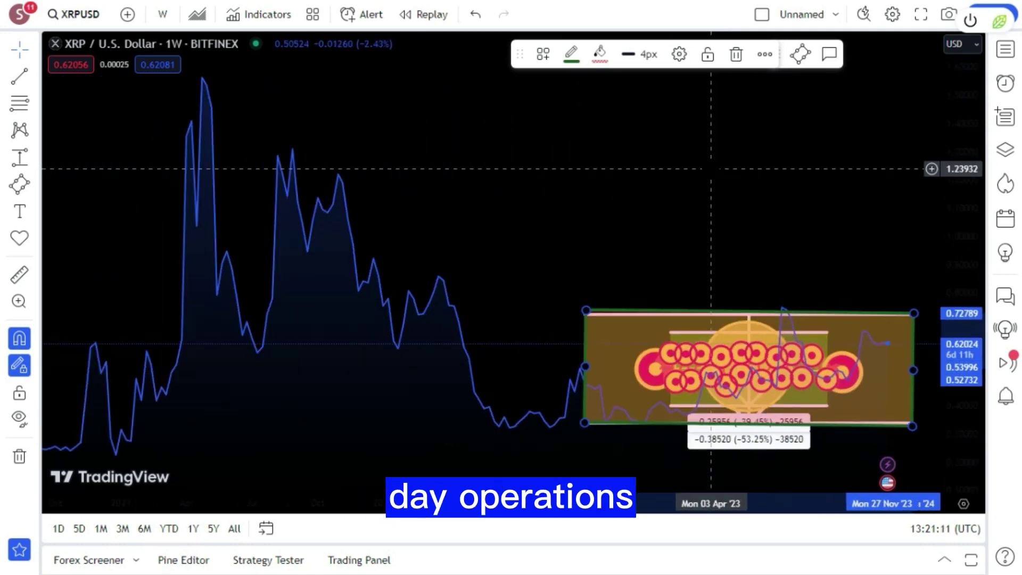
{"action": "scroll", "coordinate": [710, 168], "scroll_direction": "up", "scroll_amount": 5}
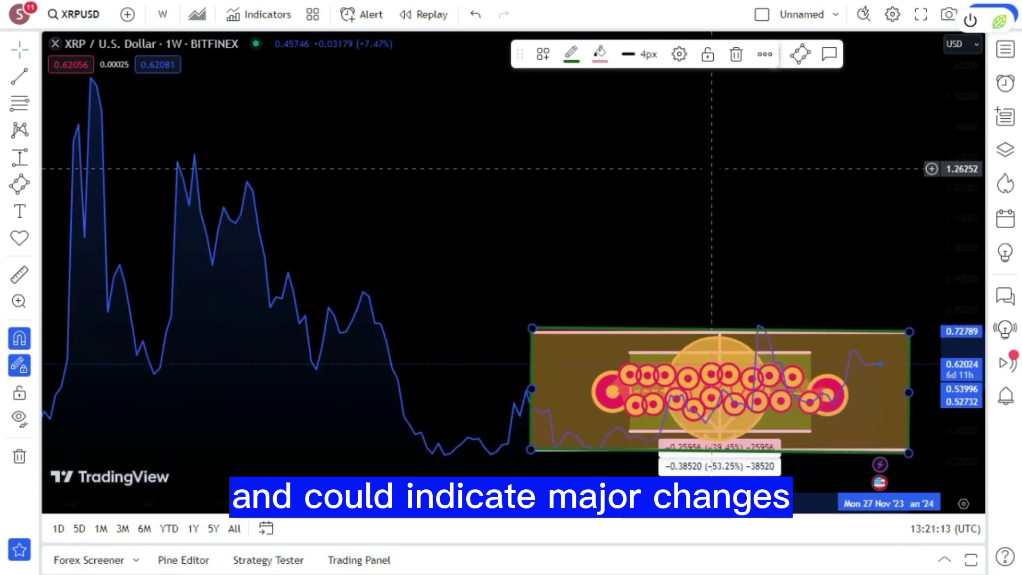
{"action": "scroll", "coordinate": [708, 168], "scroll_direction": "down", "scroll_amount": 2}
{"action": "scroll", "coordinate": [707, 168], "scroll_direction": "down", "scroll_amount": 4}
{"action": "scroll", "coordinate": [708, 168], "scroll_direction": "up", "scroll_amount": 4}
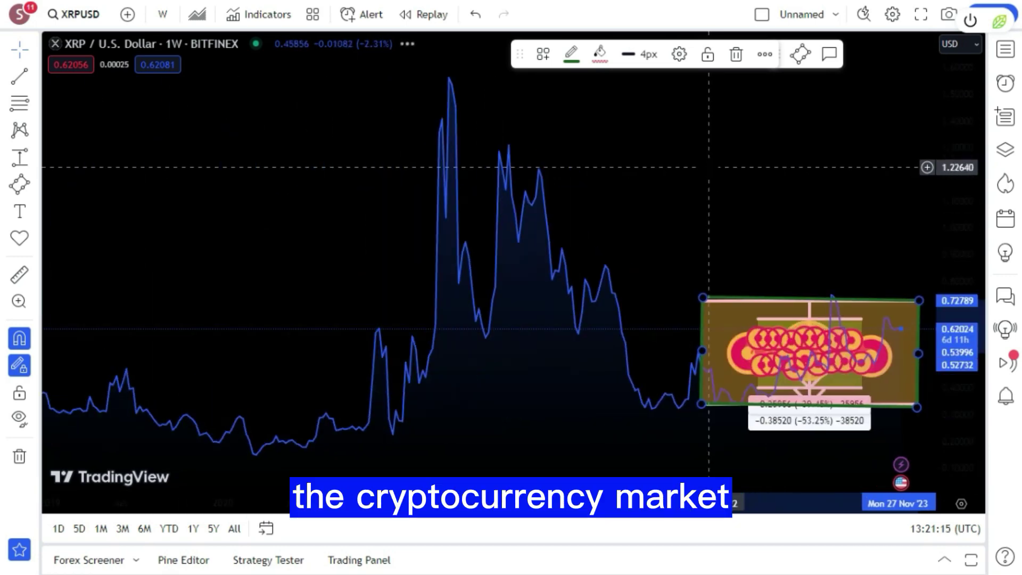
{"action": "scroll", "coordinate": [708, 167], "scroll_direction": "down", "scroll_amount": 6}
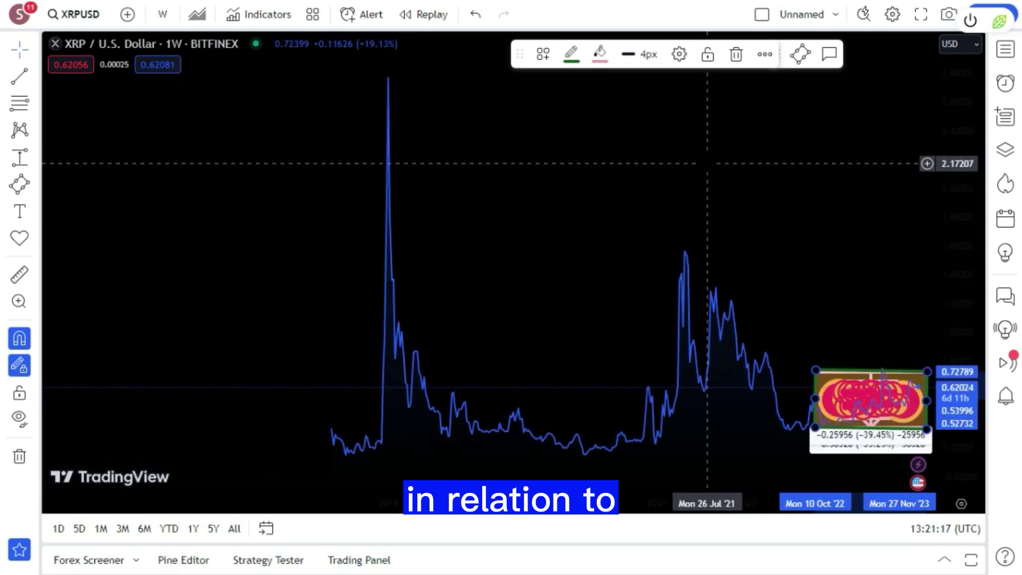
Examine the annotated price range against XRP's earlier weekly price history at several zoom levels.
{"action": "scroll", "coordinate": [707, 163], "scroll_direction": "up", "scroll_amount": 2}
{"action": "scroll", "coordinate": [708, 164], "scroll_direction": "up", "scroll_amount": 2}
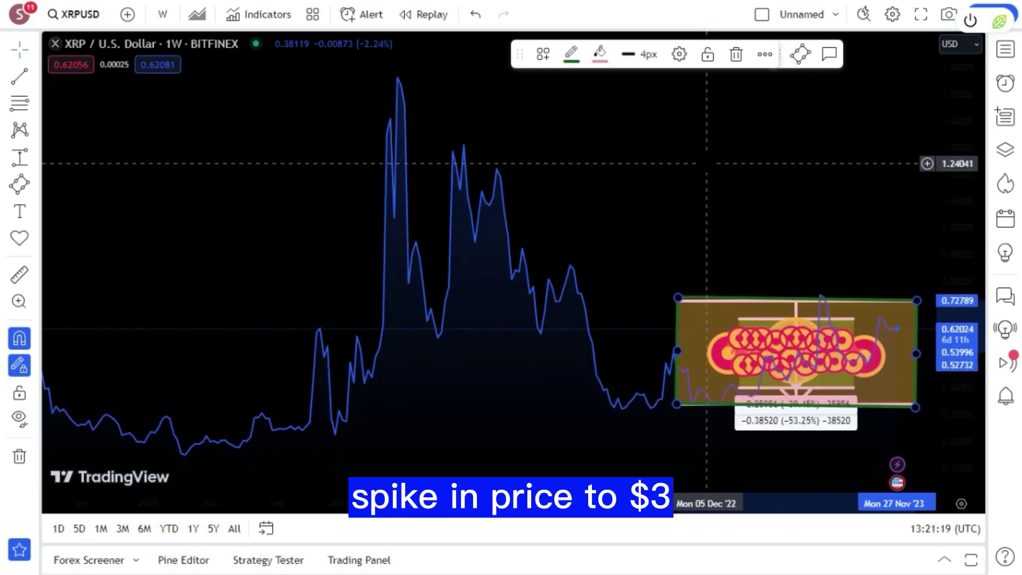
{"action": "scroll", "coordinate": [707, 164], "scroll_direction": "down", "scroll_amount": 3}
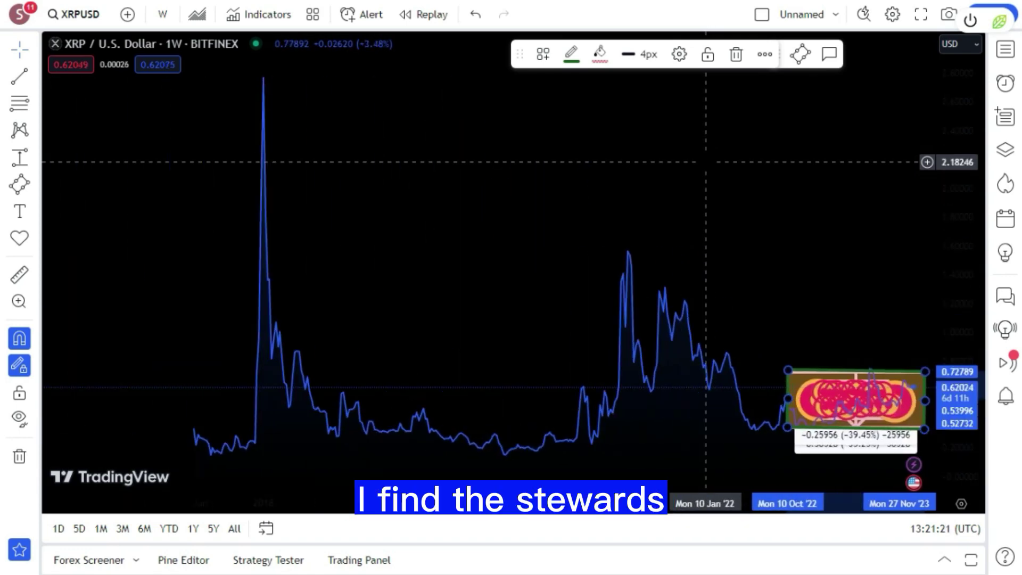
{"action": "scroll", "coordinate": [699, 174], "scroll_direction": "up", "scroll_amount": 8}
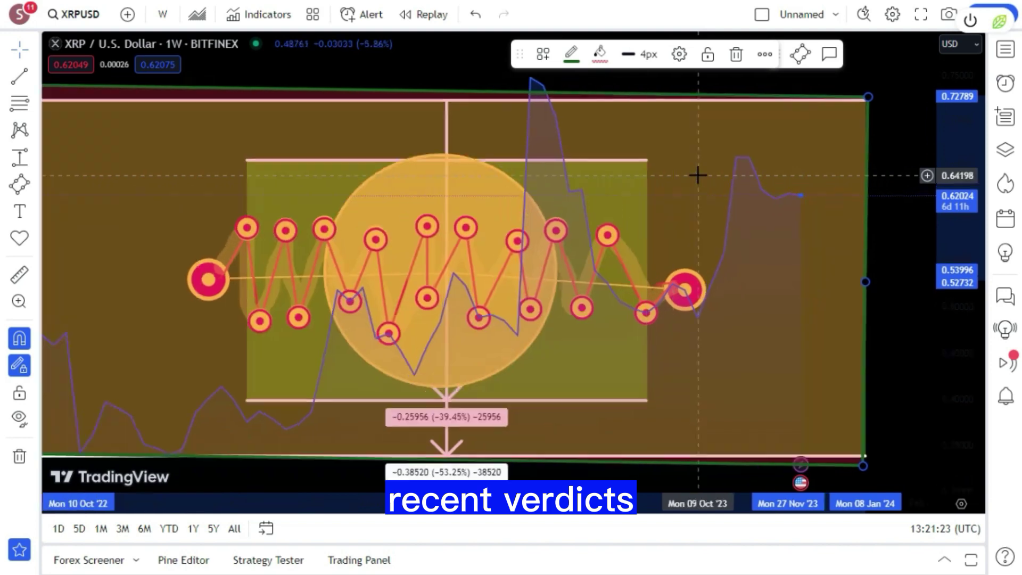
{"action": "scroll", "coordinate": [698, 175], "scroll_direction": "up", "scroll_amount": 3}
{"action": "scroll", "coordinate": [695, 173], "scroll_direction": "down", "scroll_amount": 10}
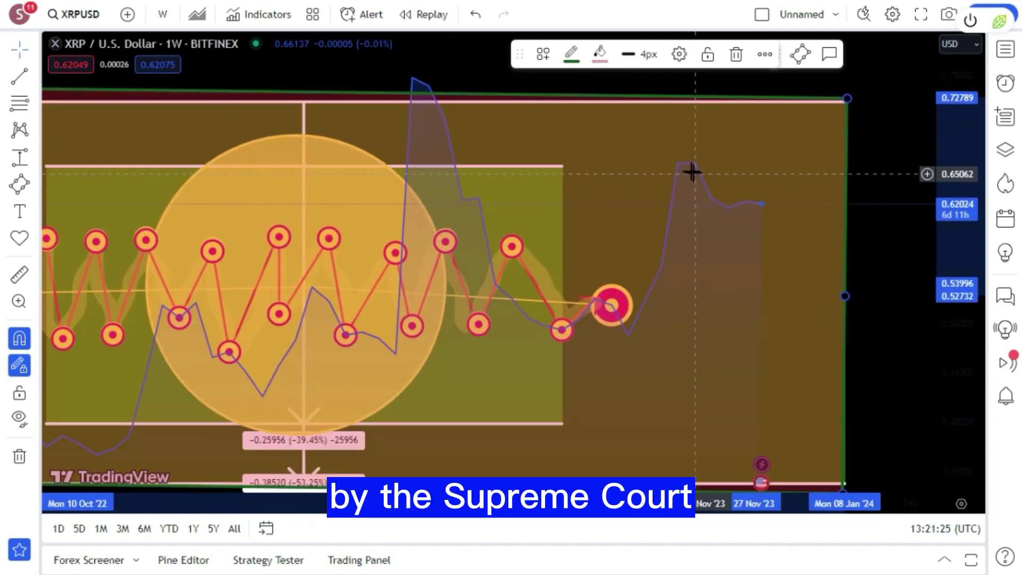
{"action": "scroll", "coordinate": [692, 171], "scroll_direction": "up", "scroll_amount": 10}
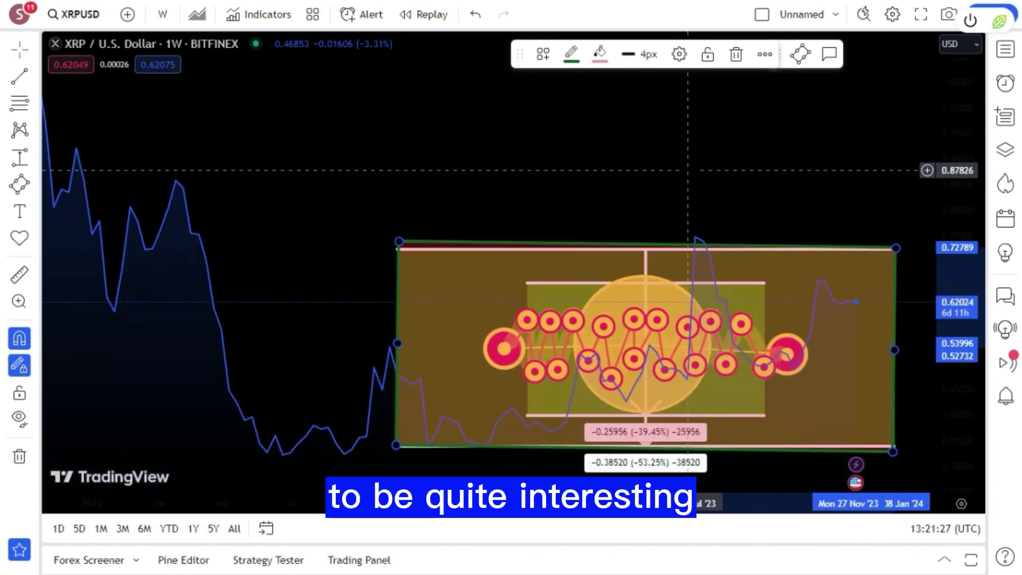
{"action": "scroll", "coordinate": [689, 169], "scroll_direction": "up", "scroll_amount": 6}
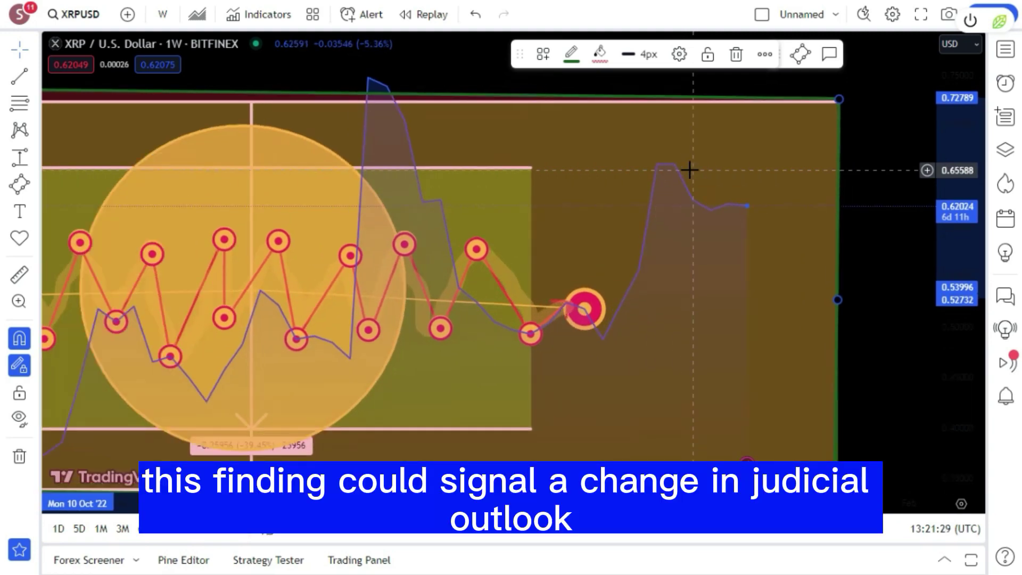
{"action": "scroll", "coordinate": [688, 170], "scroll_direction": "down", "scroll_amount": 4}
{"action": "scroll", "coordinate": [687, 170], "scroll_direction": "down", "scroll_amount": 10}
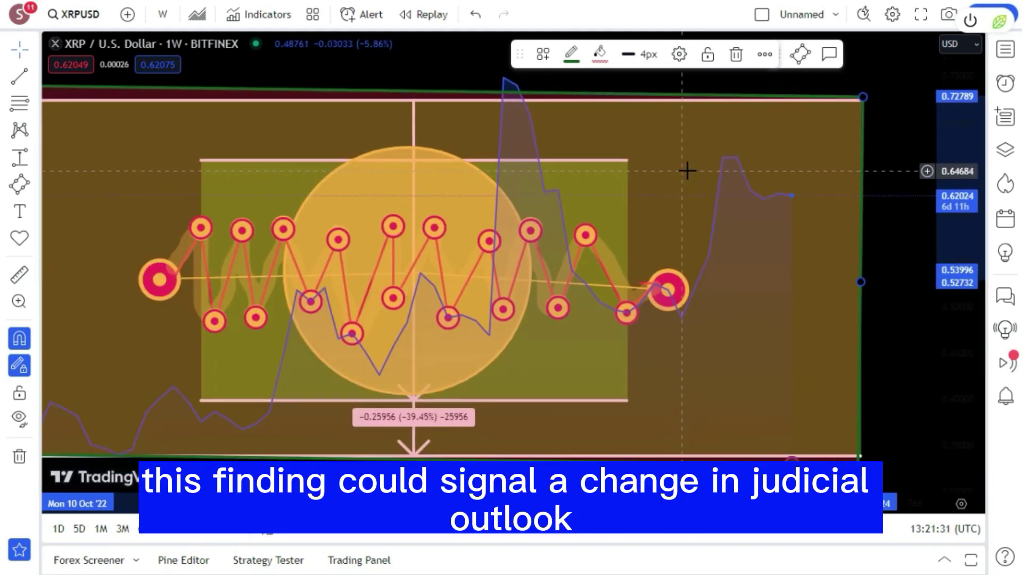
{"action": "scroll", "coordinate": [688, 171], "scroll_direction": "up", "scroll_amount": 3}
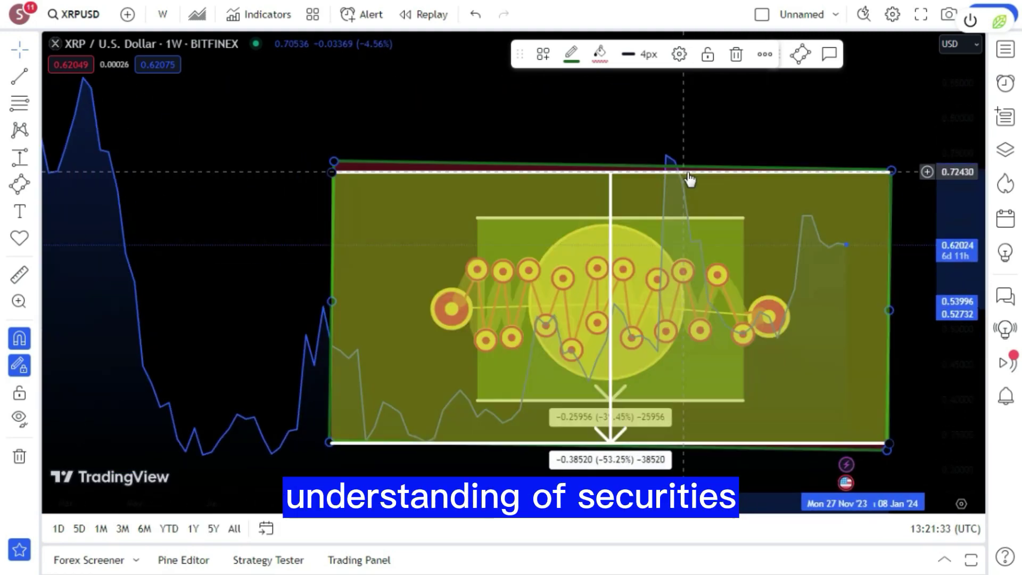
{"action": "scroll", "coordinate": [687, 170], "scroll_direction": "up", "scroll_amount": 5}
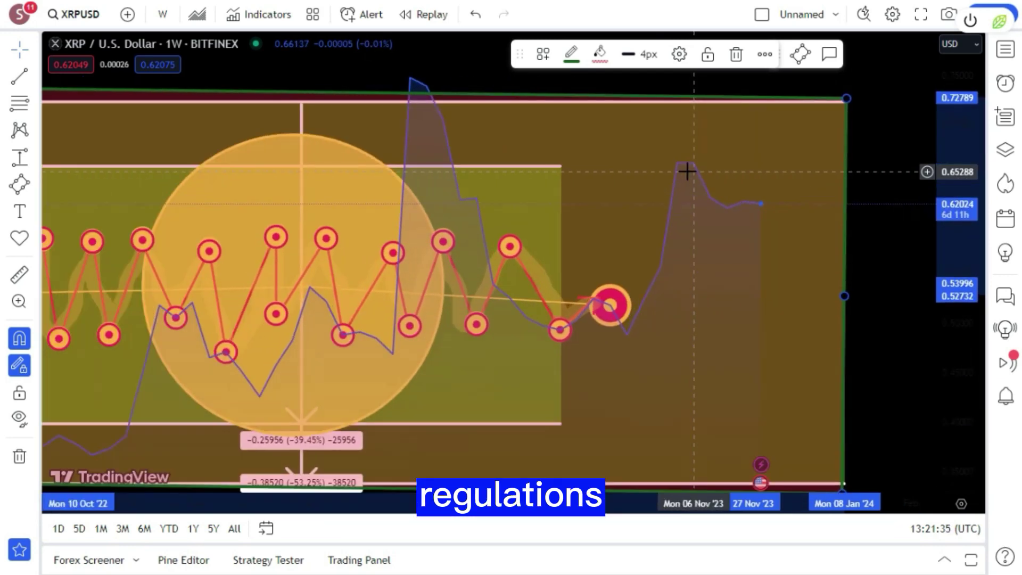
{"action": "scroll", "coordinate": [687, 171], "scroll_direction": "down", "scroll_amount": 10}
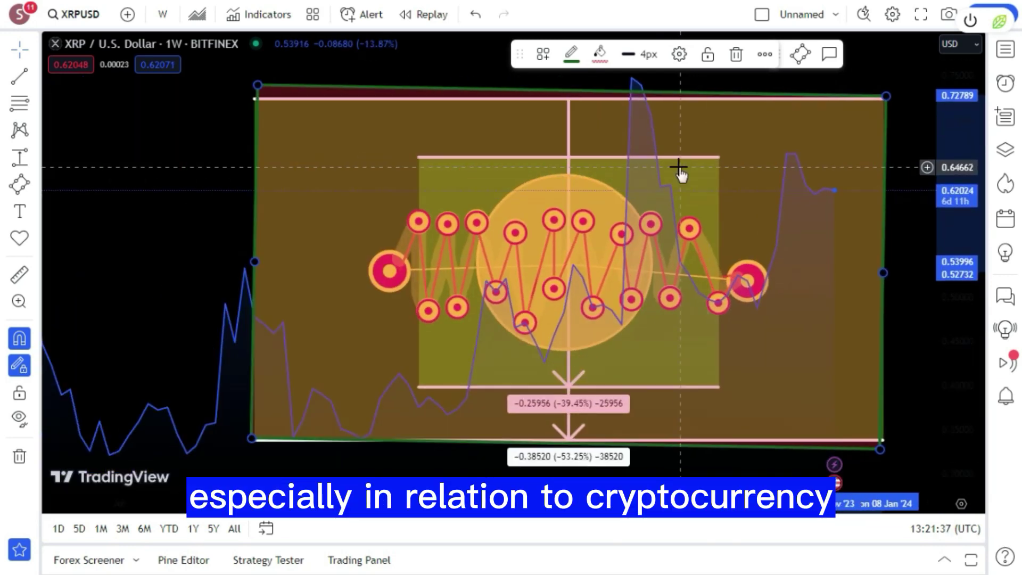
{"action": "scroll", "coordinate": [676, 165], "scroll_direction": "down", "scroll_amount": 2}
{"action": "scroll", "coordinate": [676, 165], "scroll_direction": "up", "scroll_amount": 6}
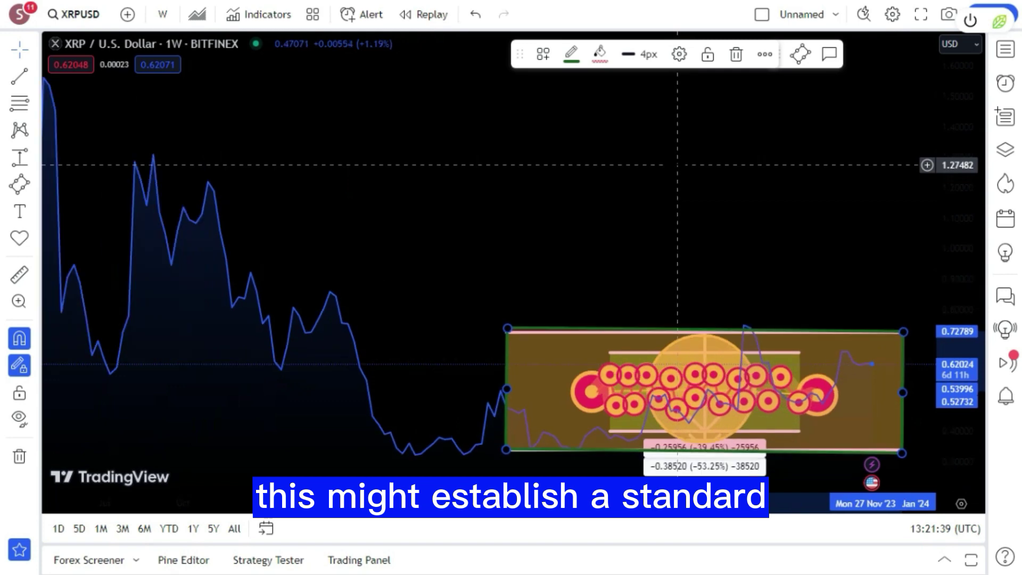
{"action": "scroll", "coordinate": [678, 169], "scroll_direction": "up", "scroll_amount": 3}
{"action": "scroll", "coordinate": [675, 163], "scroll_direction": "down", "scroll_amount": 5}
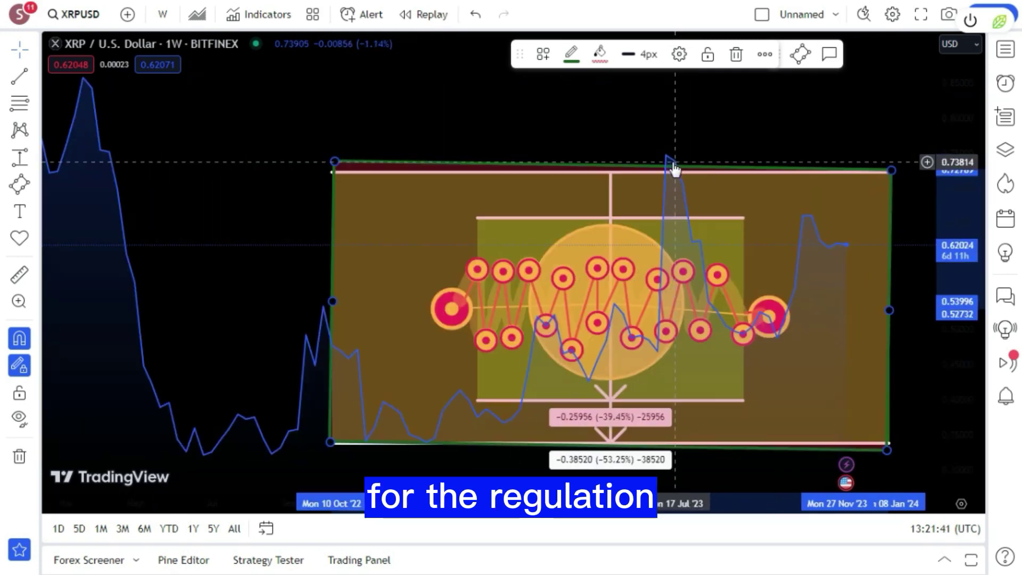
{"action": "scroll", "coordinate": [675, 162], "scroll_direction": "up", "scroll_amount": 4}
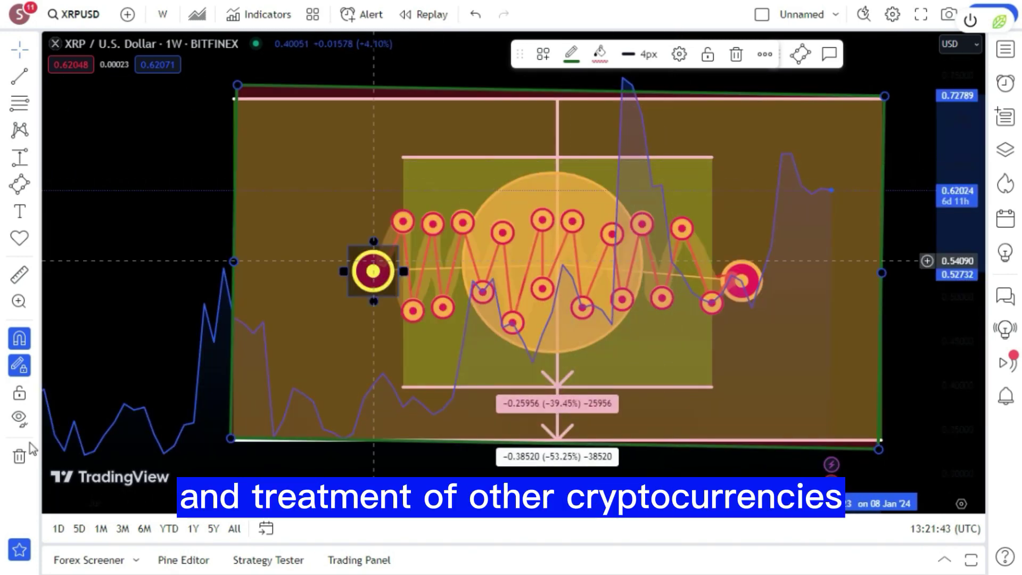
Remove all drawings from the weekly XRP/USD chart.
{"action": "left_click", "coordinate": [16, 457]}
{"action": "left_click", "coordinate": [60, 454]}
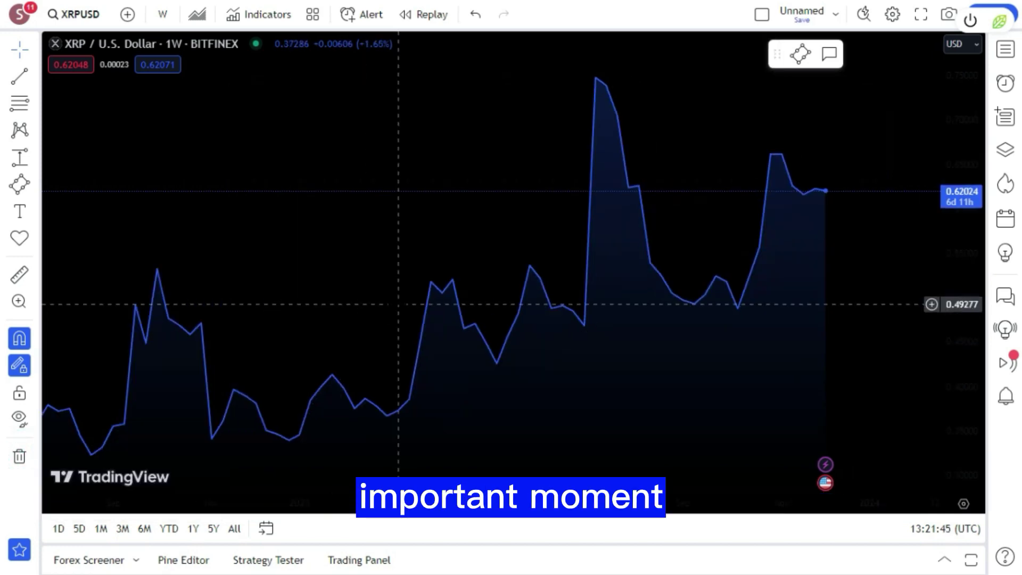
Examine the cleared weekly XRP/USD price line, comparing the recent weeks with the older price peaks.
{"action": "scroll", "coordinate": [415, 277], "scroll_direction": "up", "scroll_amount": 6}
{"action": "scroll", "coordinate": [421, 276], "scroll_direction": "down", "scroll_amount": 6}
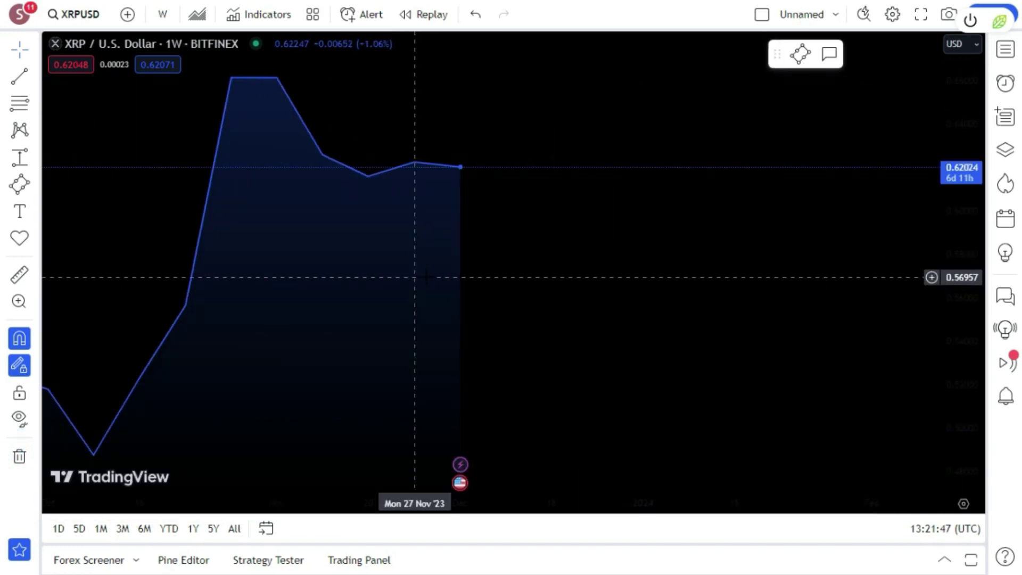
{"action": "scroll", "coordinate": [431, 274], "scroll_direction": "down", "scroll_amount": 8}
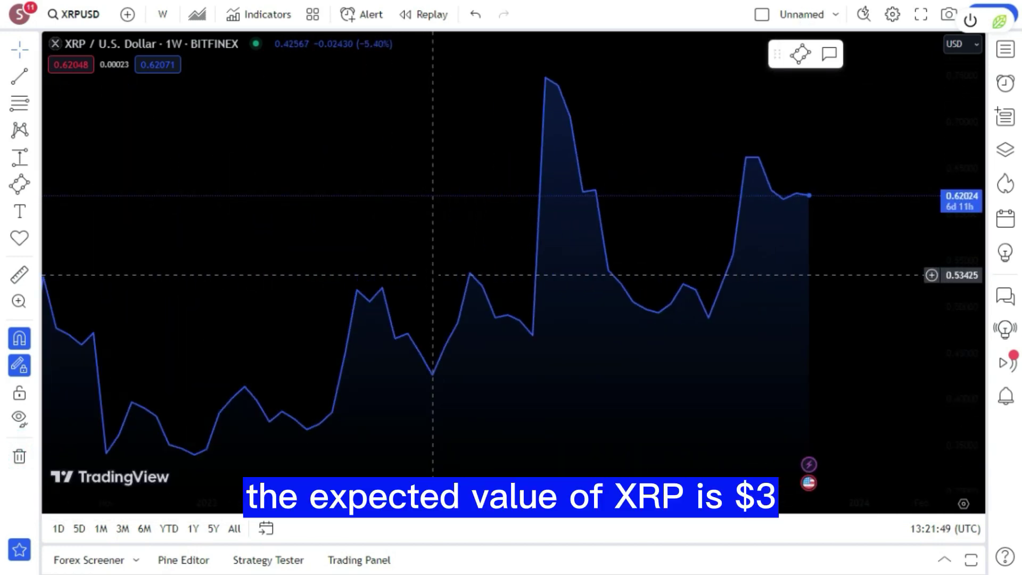
{"action": "scroll", "coordinate": [428, 276], "scroll_direction": "down", "scroll_amount": 8}
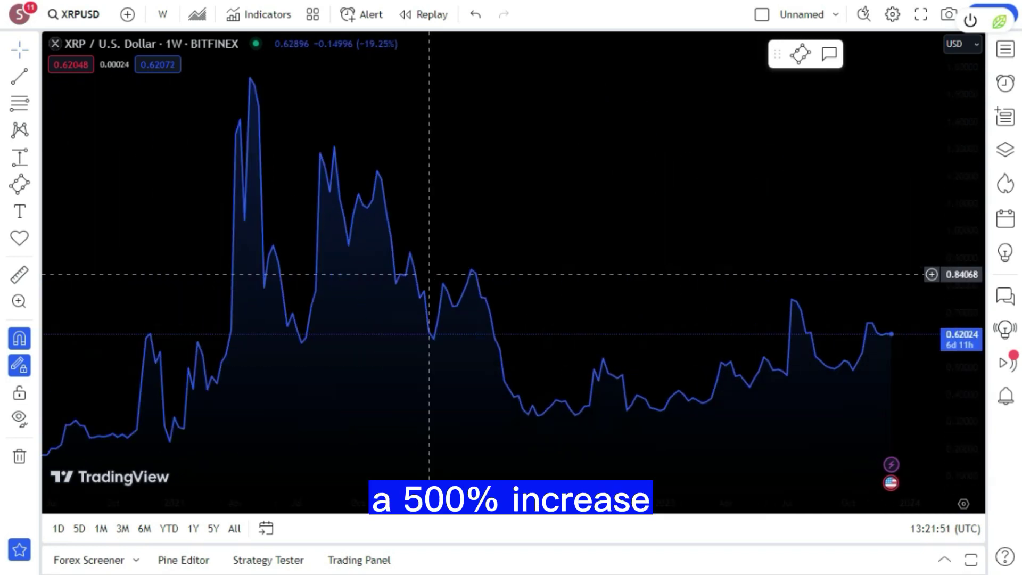
{"action": "scroll", "coordinate": [440, 281], "scroll_direction": "up", "scroll_amount": 15}
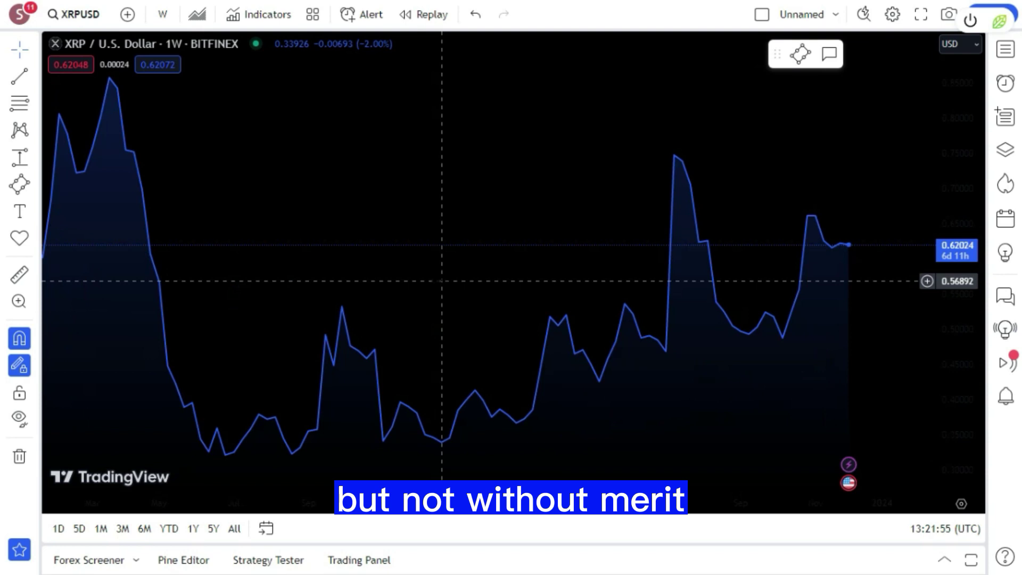
{"action": "scroll", "coordinate": [442, 280], "scroll_direction": "down", "scroll_amount": 10}
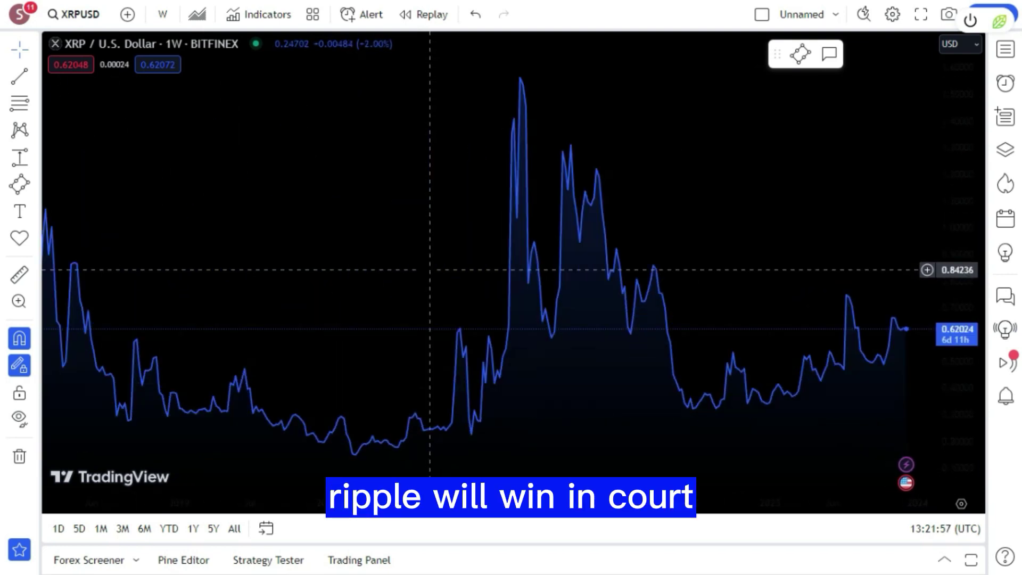
{"action": "scroll", "coordinate": [432, 271], "scroll_direction": "up", "scroll_amount": 3}
{"action": "scroll", "coordinate": [430, 270], "scroll_direction": "up", "scroll_amount": 2}
{"action": "scroll", "coordinate": [426, 269], "scroll_direction": "down", "scroll_amount": 3}
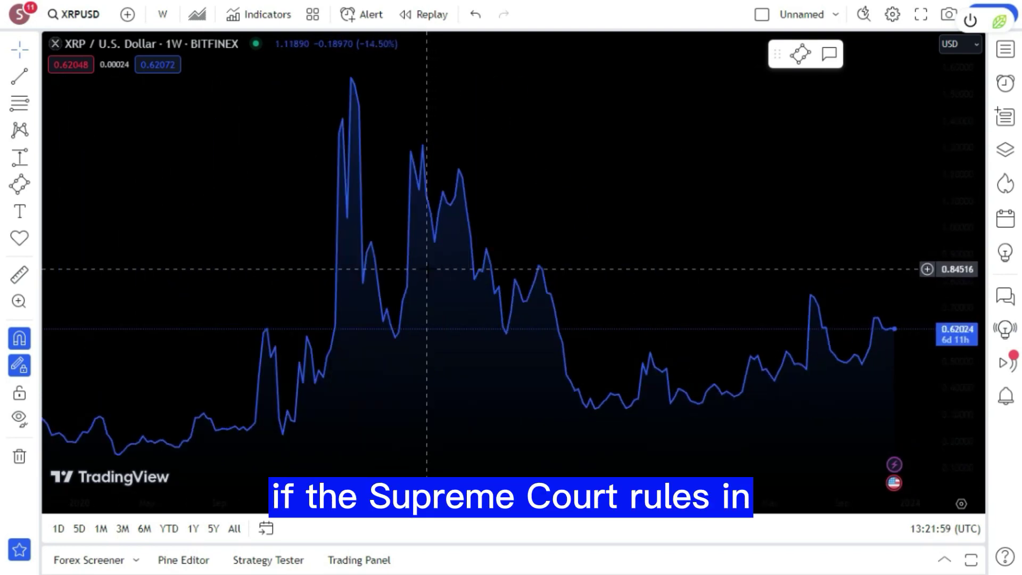
{"action": "scroll", "coordinate": [426, 268], "scroll_direction": "up", "scroll_amount": 5}
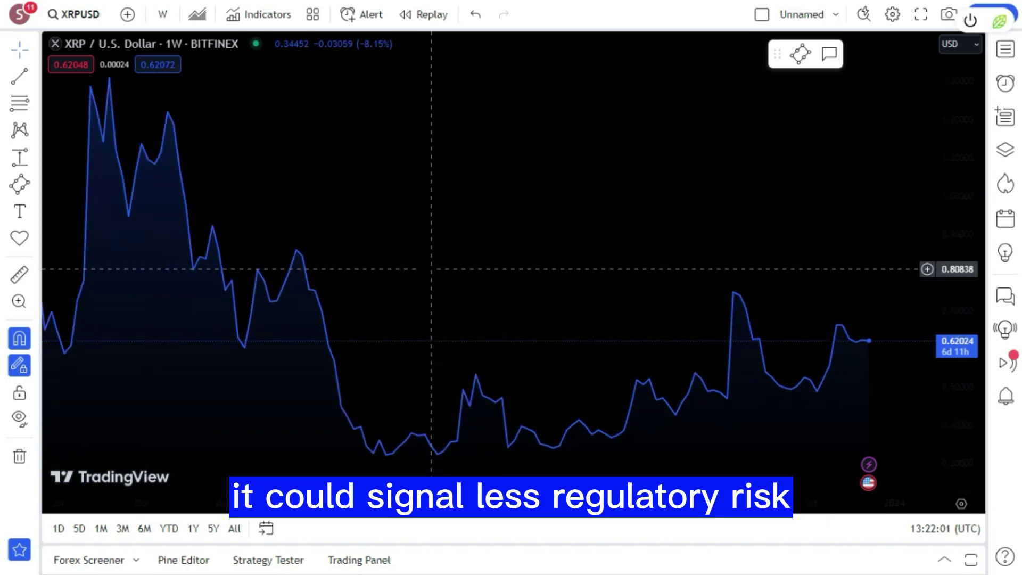
{"action": "scroll", "coordinate": [431, 268], "scroll_direction": "down", "scroll_amount": 8}
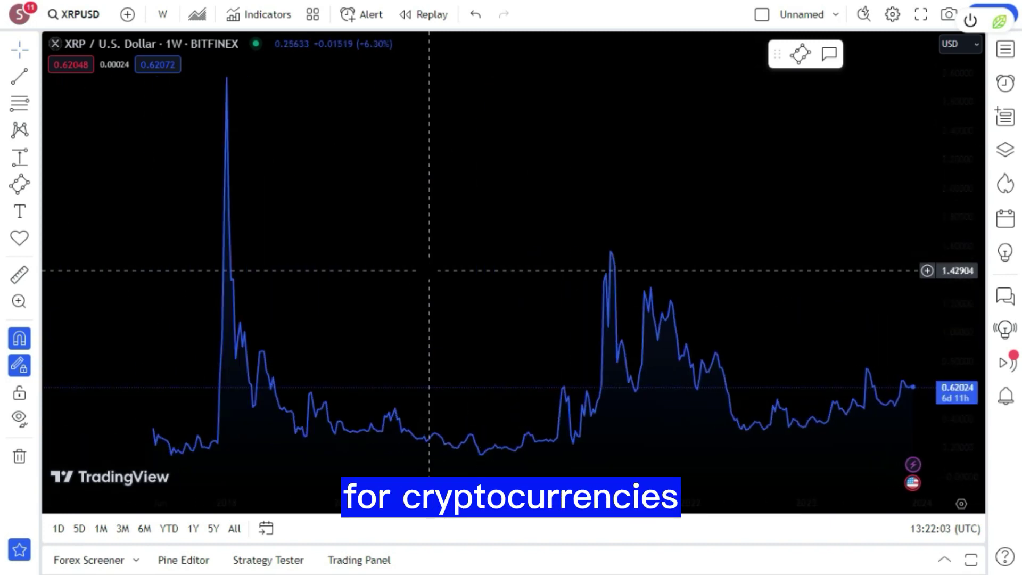
{"action": "scroll", "coordinate": [429, 270], "scroll_direction": "up", "scroll_amount": 6}
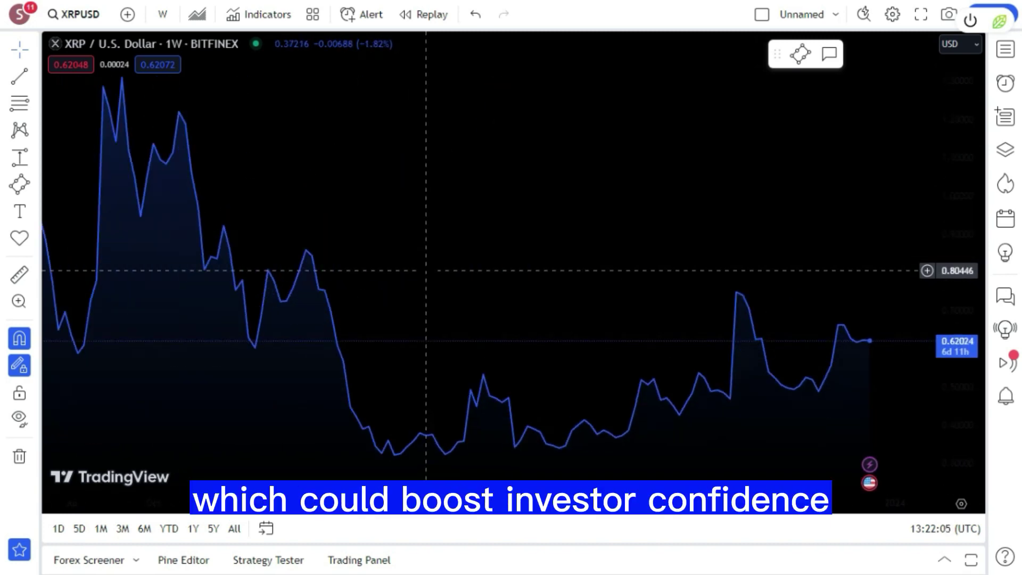
{"action": "scroll", "coordinate": [426, 271], "scroll_direction": "up", "scroll_amount": 3}
{"action": "scroll", "coordinate": [398, 258], "scroll_direction": "down", "scroll_amount": 3}
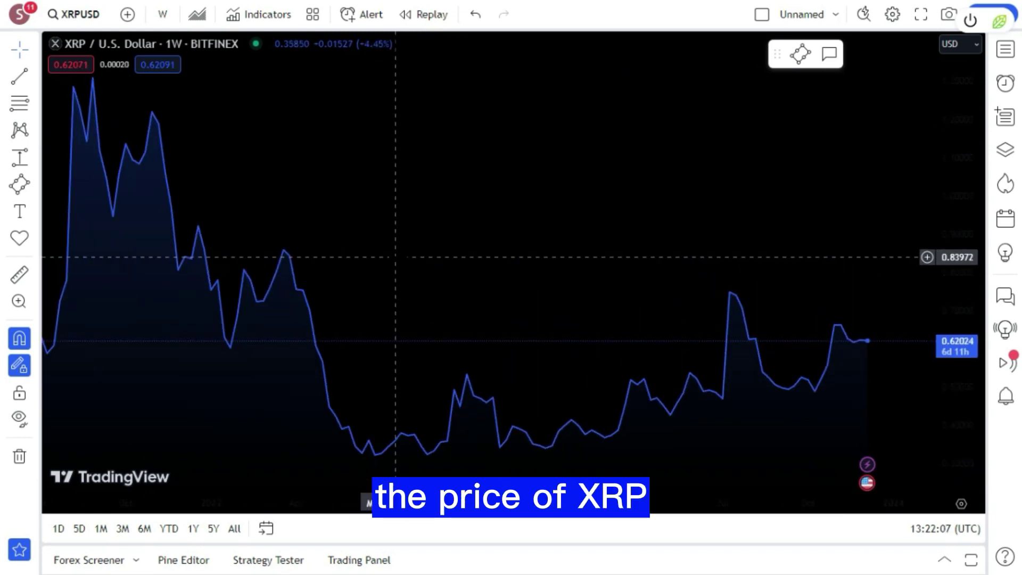
{"action": "scroll", "coordinate": [396, 257], "scroll_direction": "up", "scroll_amount": 5}
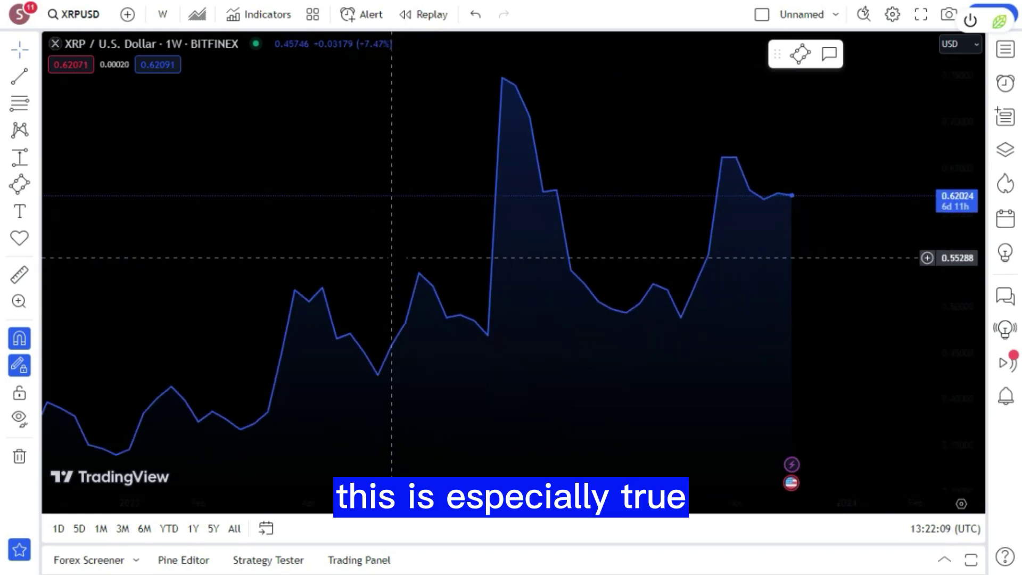
{"action": "scroll", "coordinate": [391, 258], "scroll_direction": "down", "scroll_amount": 6}
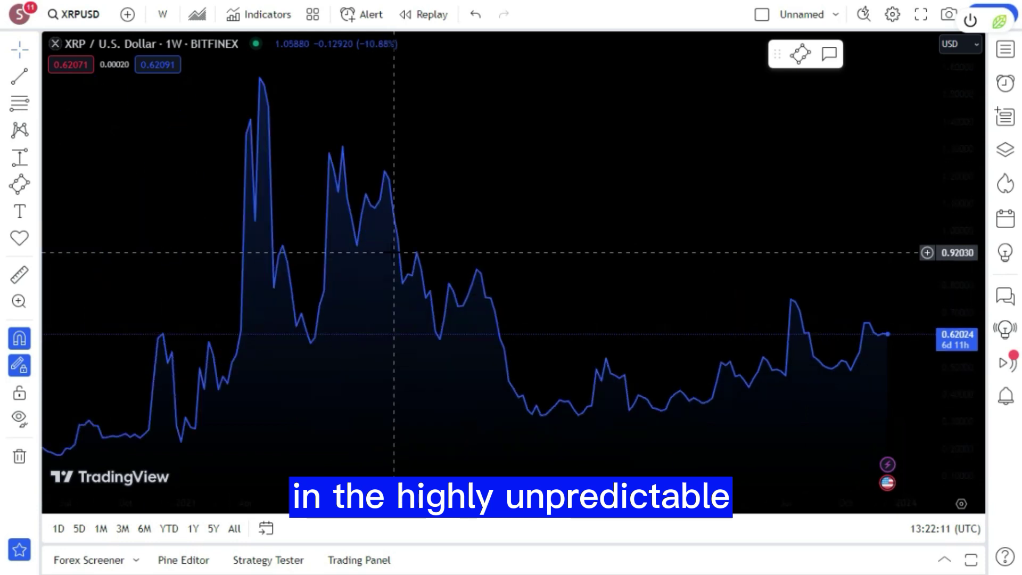
{"action": "scroll", "coordinate": [383, 252], "scroll_direction": "down", "scroll_amount": 4}
{"action": "scroll", "coordinate": [383, 253], "scroll_direction": "up", "scroll_amount": 4}
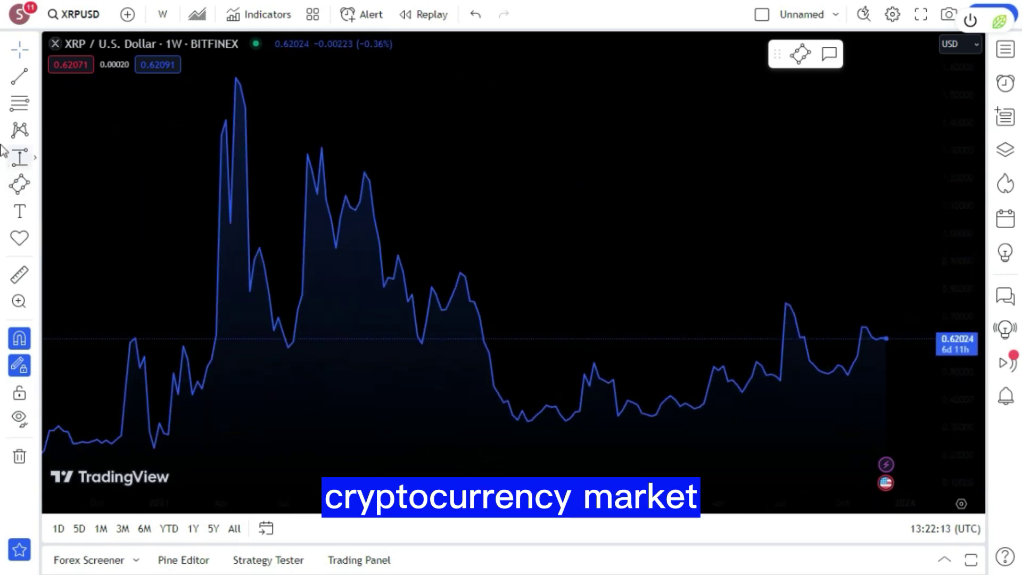
Draw a Trend-Based Fib Time through about 1.101 on 12 Oct '20, 0.788 on 31 May '21 and 0.831 on 19 Jul '21.
{"action": "left_click", "coordinate": [37, 105]}
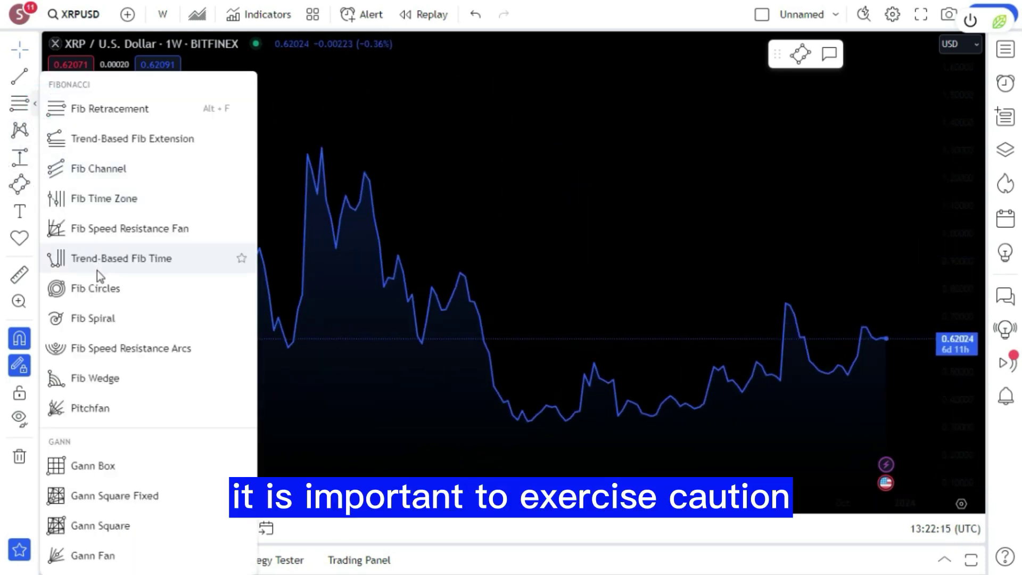
{"action": "left_click", "coordinate": [96, 266]}
{"action": "left_click", "coordinate": [106, 205]}
{"action": "left_click", "coordinate": [263, 291]}
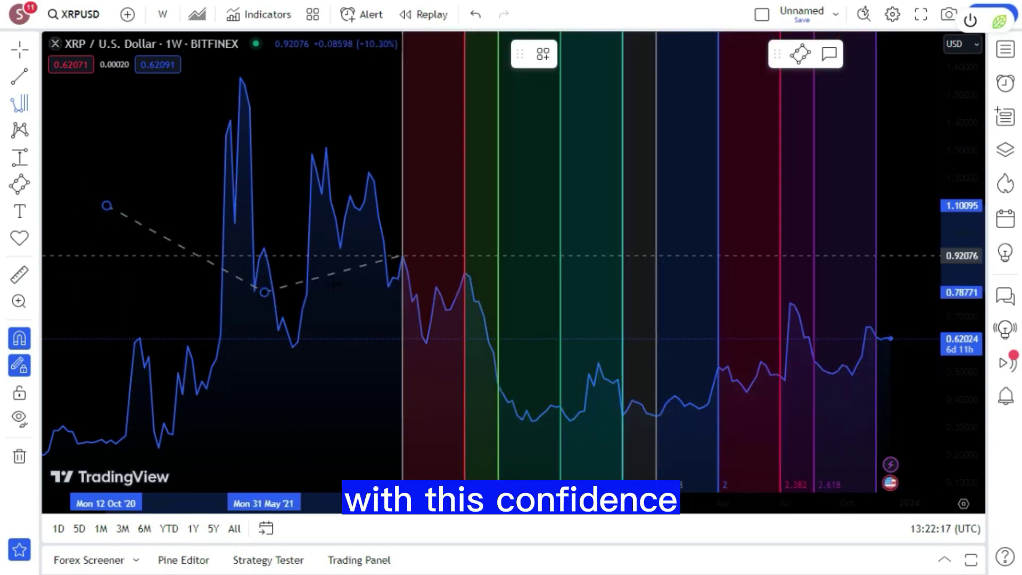
{"action": "left_click", "coordinate": [296, 280]}
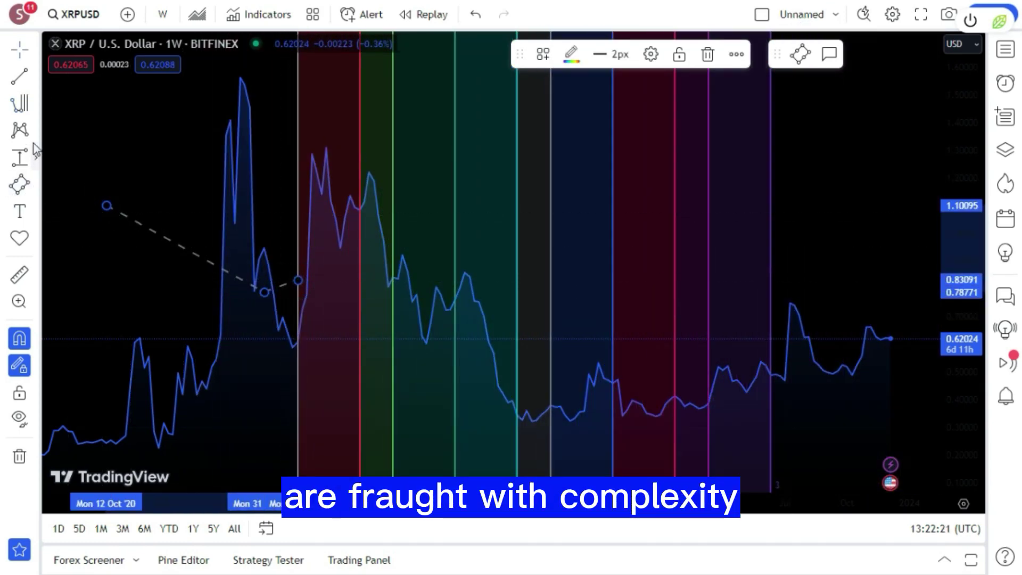
Draw Fib Circles from about 1.125 to 0.977 in October–November '20 and move them up to span about 1.155 to 1.012.
{"action": "left_click", "coordinate": [35, 100]}
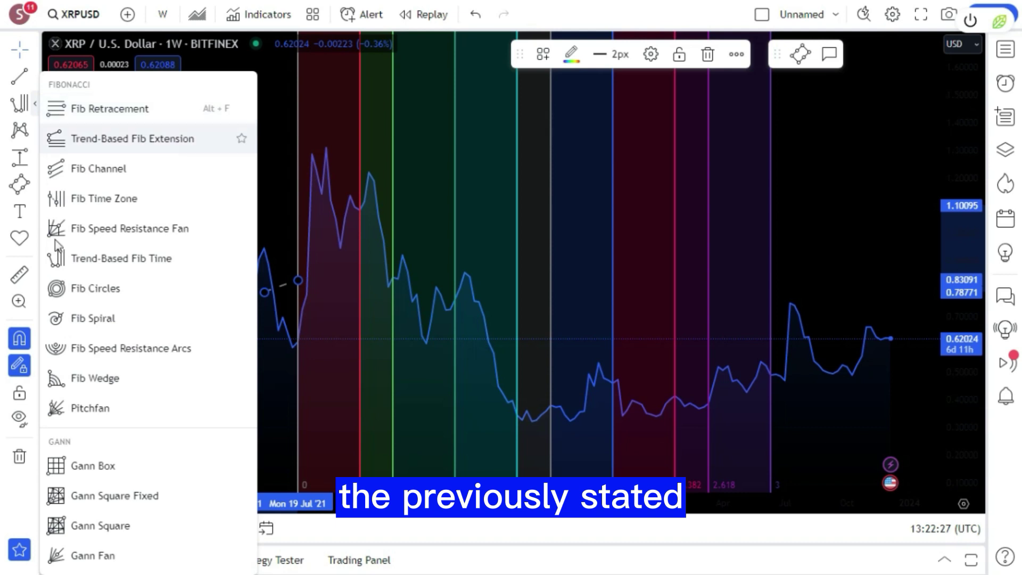
{"action": "left_click", "coordinate": [90, 290]}
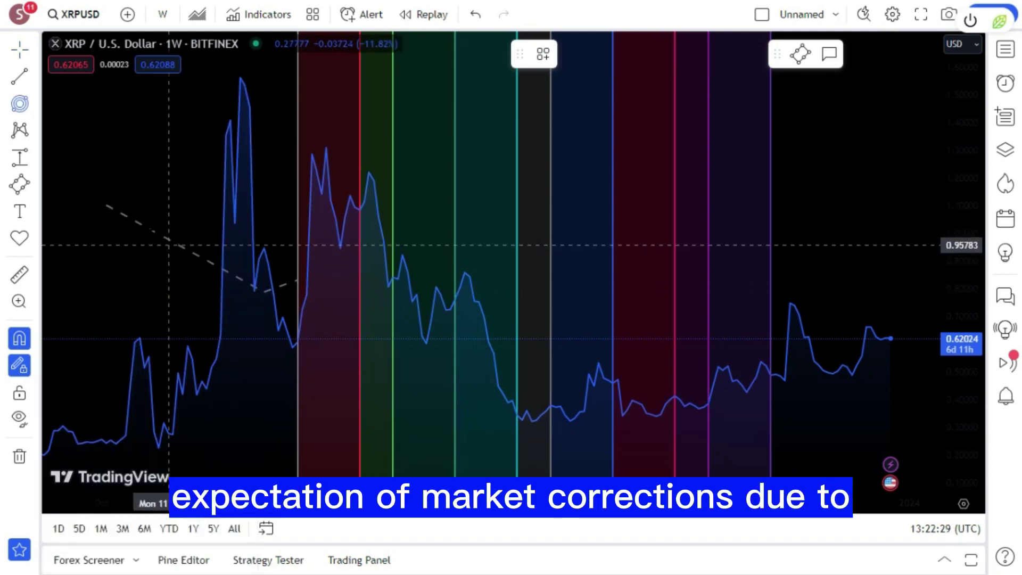
{"action": "left_click", "coordinate": [106, 198]}
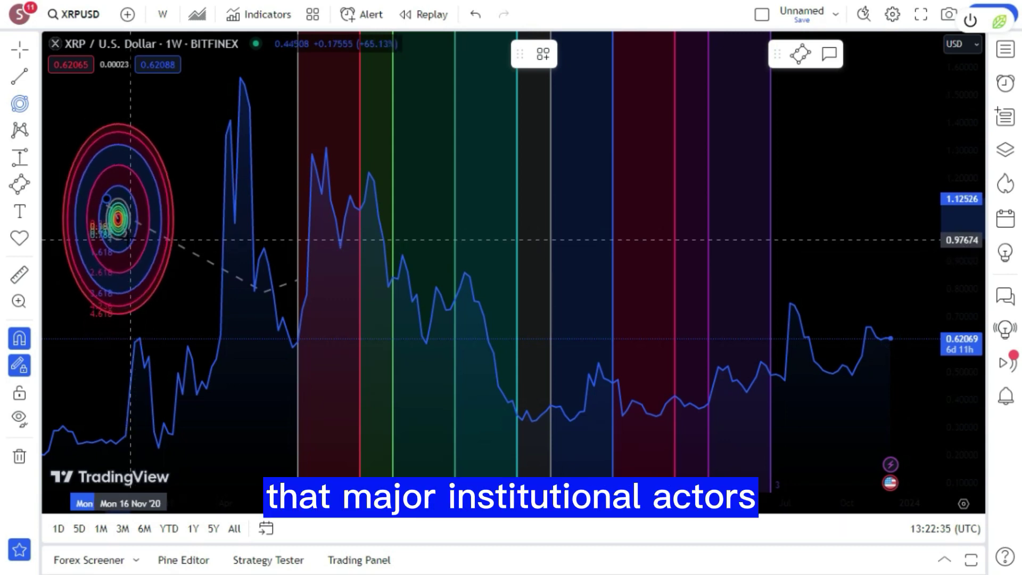
{"action": "left_click", "coordinate": [130, 239]}
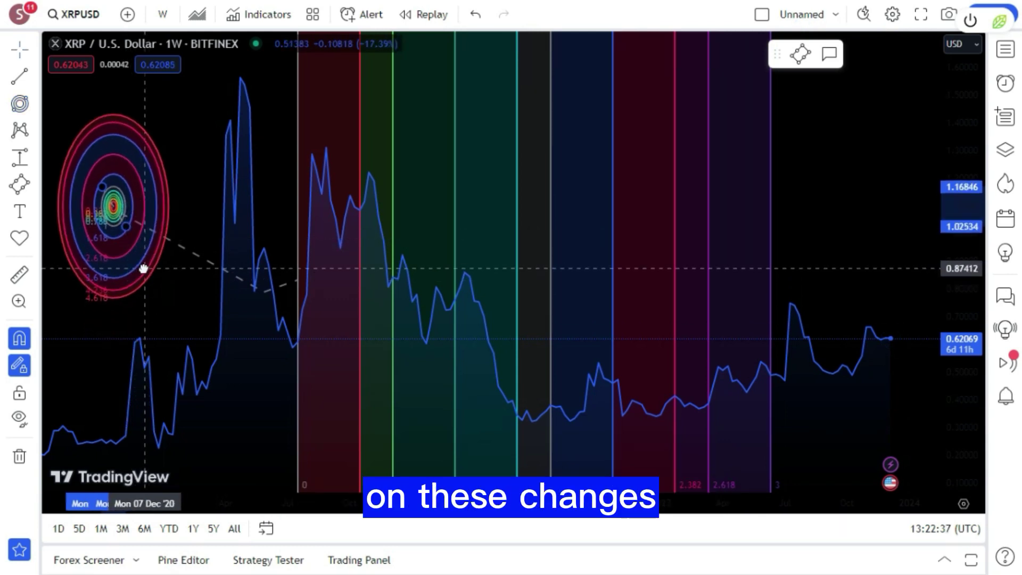
{"action": "scroll", "coordinate": [151, 298], "scroll_direction": "down", "scroll_amount": 1}
{"action": "scroll", "coordinate": [151, 298], "scroll_direction": "up", "scroll_amount": 2}
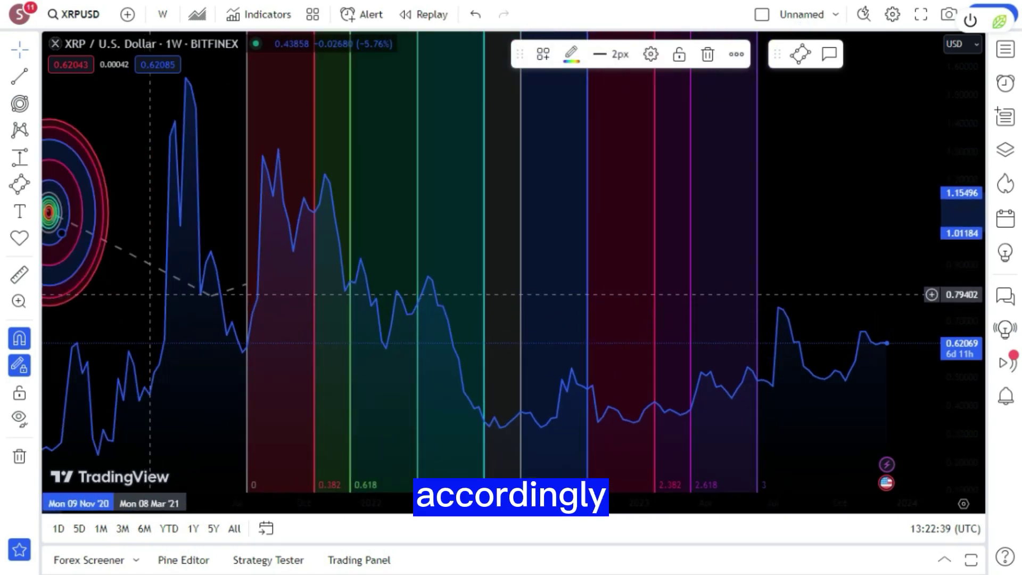
Draw two yellow trend lines from the Fib Circles' centre on 26 Oct '20 to about 0.775 and 0.786, making the second dashed.
{"action": "scroll", "coordinate": [79, 120], "scroll_direction": "down", "scroll_amount": 2}
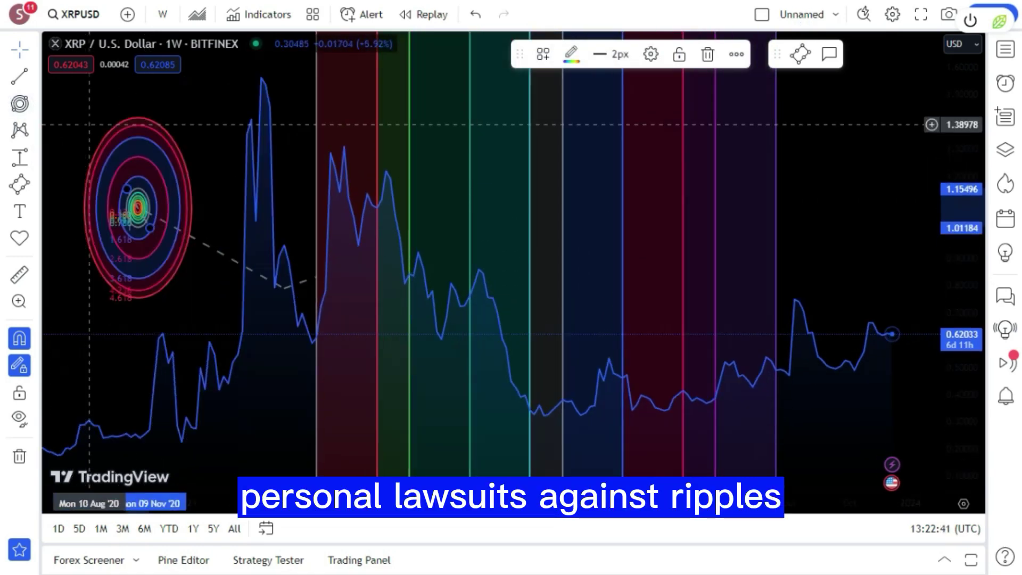
{"action": "left_click", "coordinate": [19, 76]}
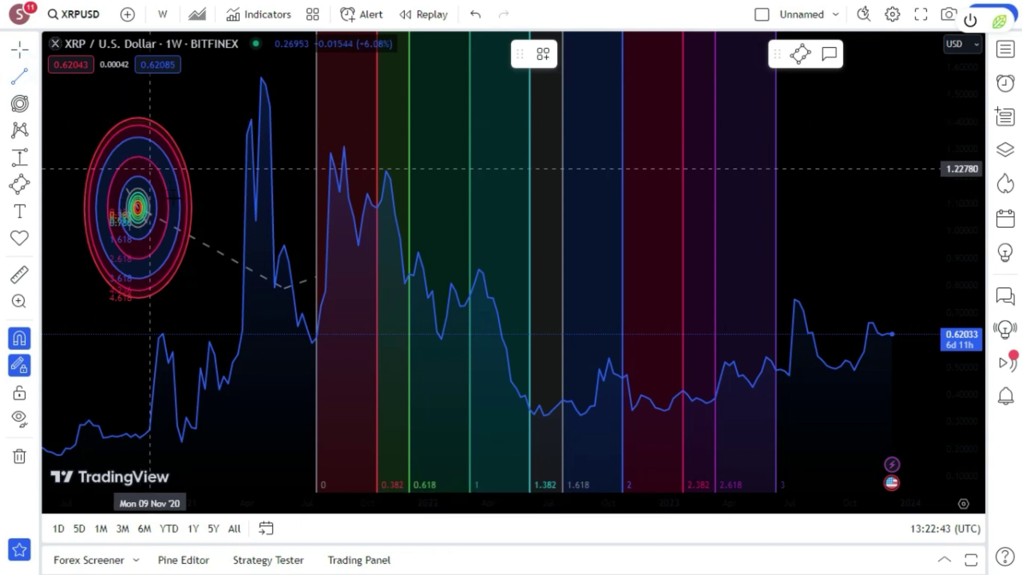
{"action": "left_click", "coordinate": [140, 212]}
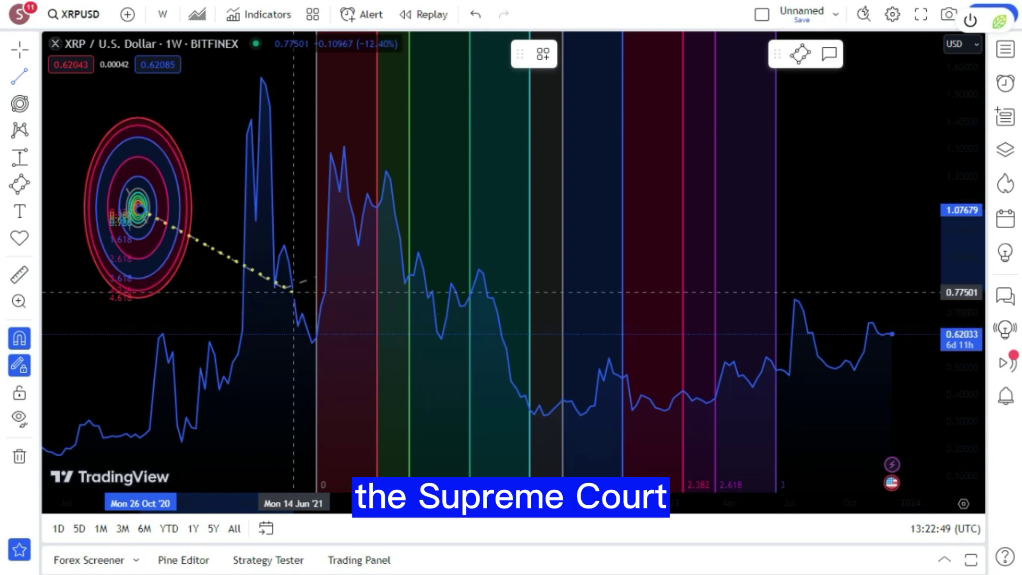
{"action": "left_click", "coordinate": [294, 292]}
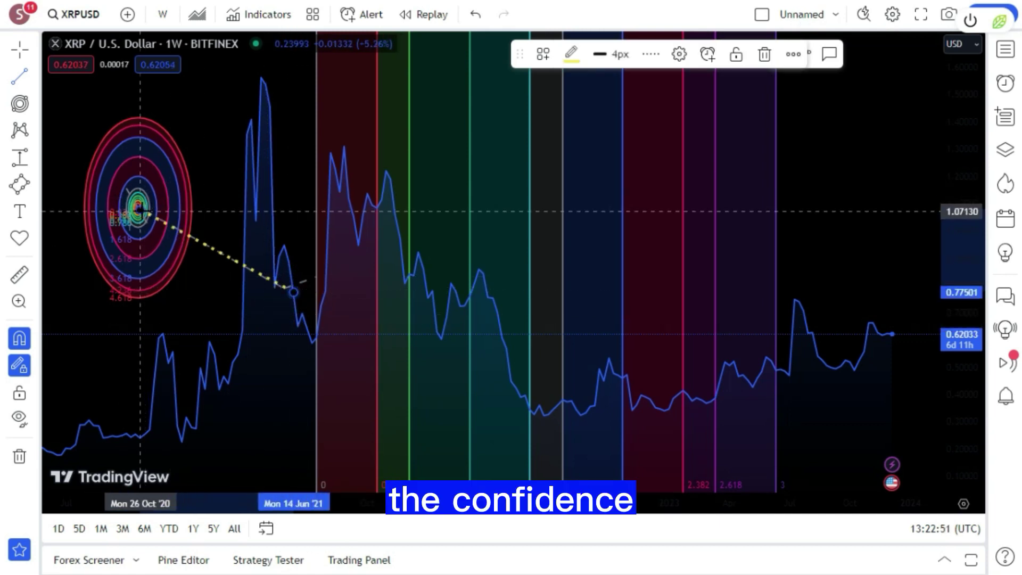
{"action": "left_click", "coordinate": [140, 211]}
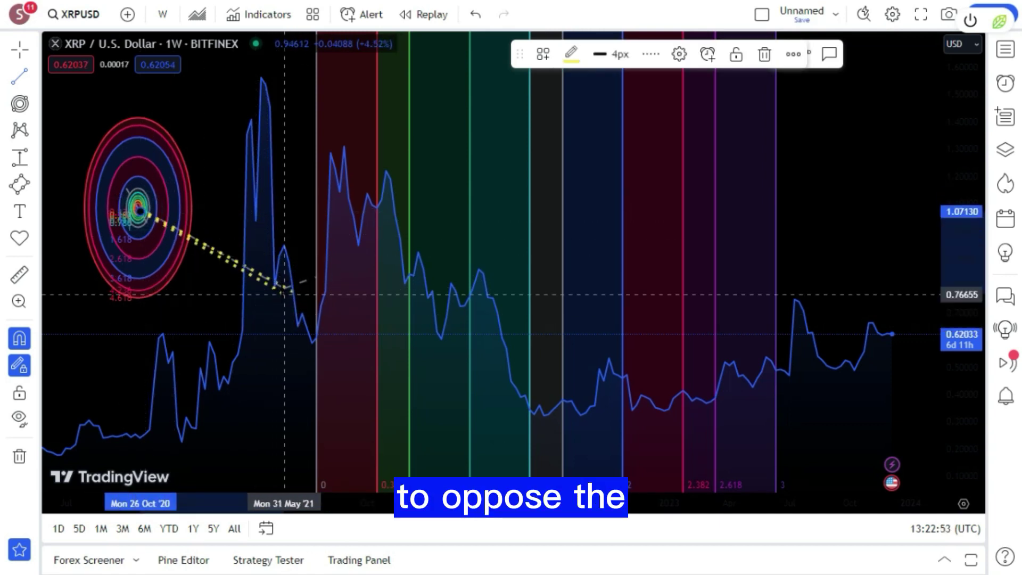
{"action": "left_click", "coordinate": [648, 54]}
{"action": "left_click", "coordinate": [652, 107]}
Draw three yellow circles descending across the Fibonacci time zones, centred at about 1.106, 0.884 on 7 Nov '22 and 0.488 on 12 Jun '23.
{"action": "scroll", "coordinate": [432, 149], "scroll_direction": "down", "scroll_amount": 3}
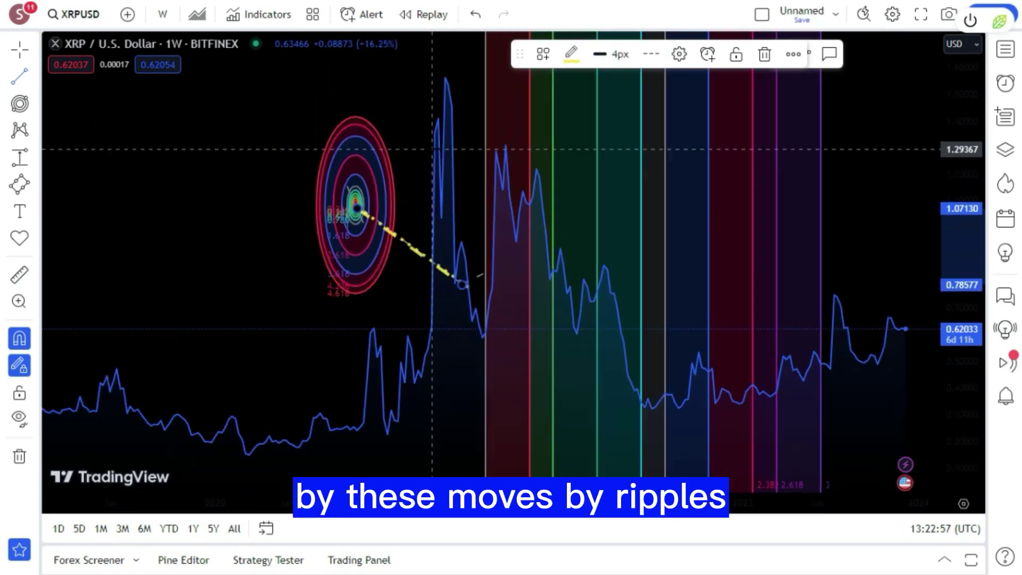
{"action": "scroll", "coordinate": [432, 149], "scroll_direction": "up", "scroll_amount": 3}
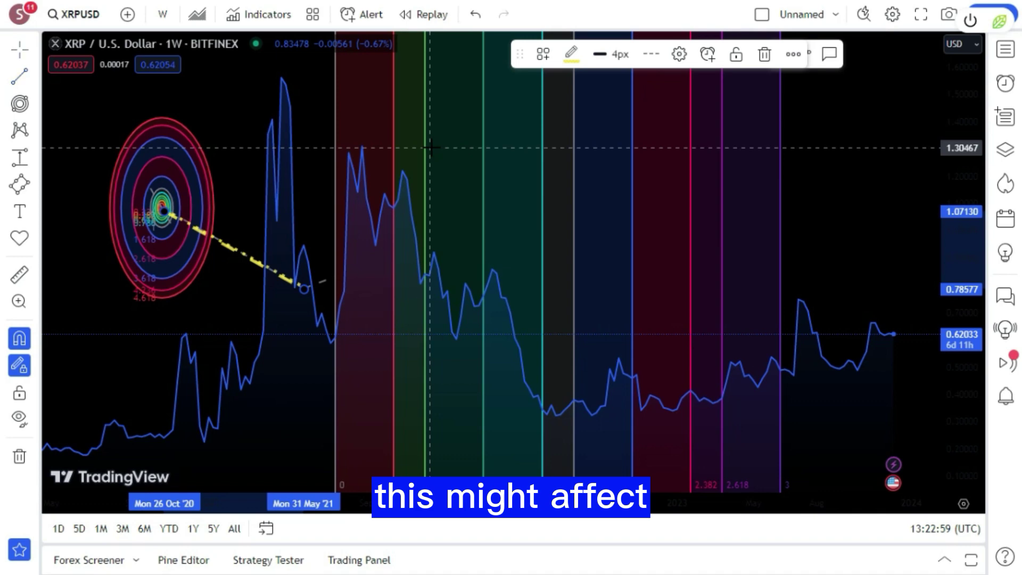
{"action": "scroll", "coordinate": [430, 148], "scroll_direction": "down", "scroll_amount": 2}
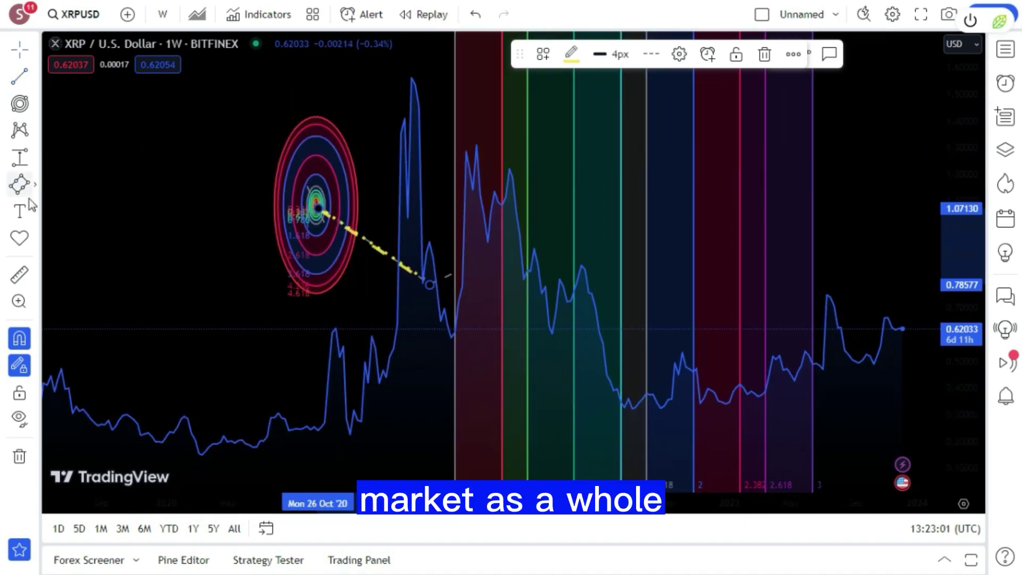
{"action": "left_click", "coordinate": [32, 183]}
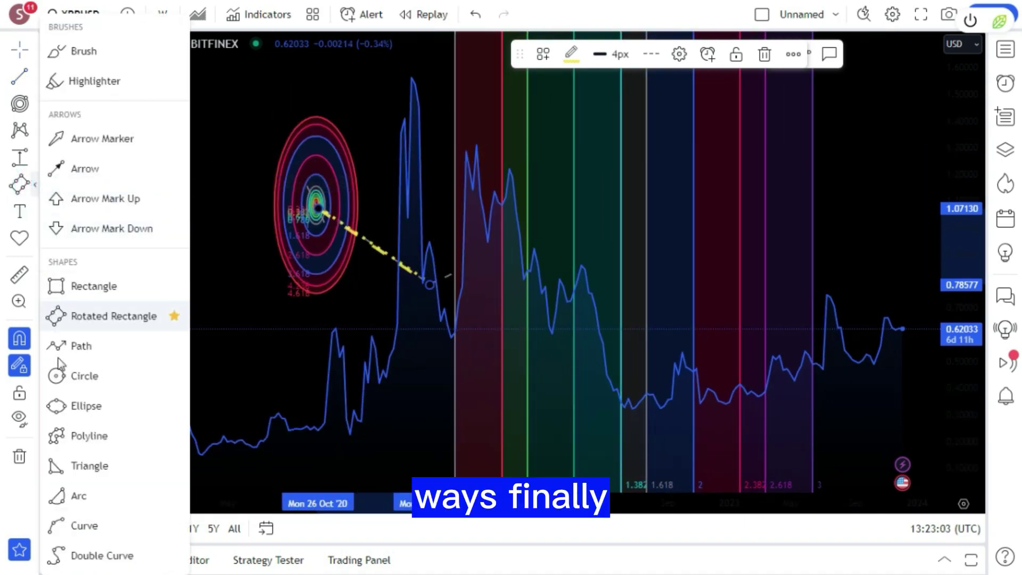
{"action": "left_click", "coordinate": [75, 375]}
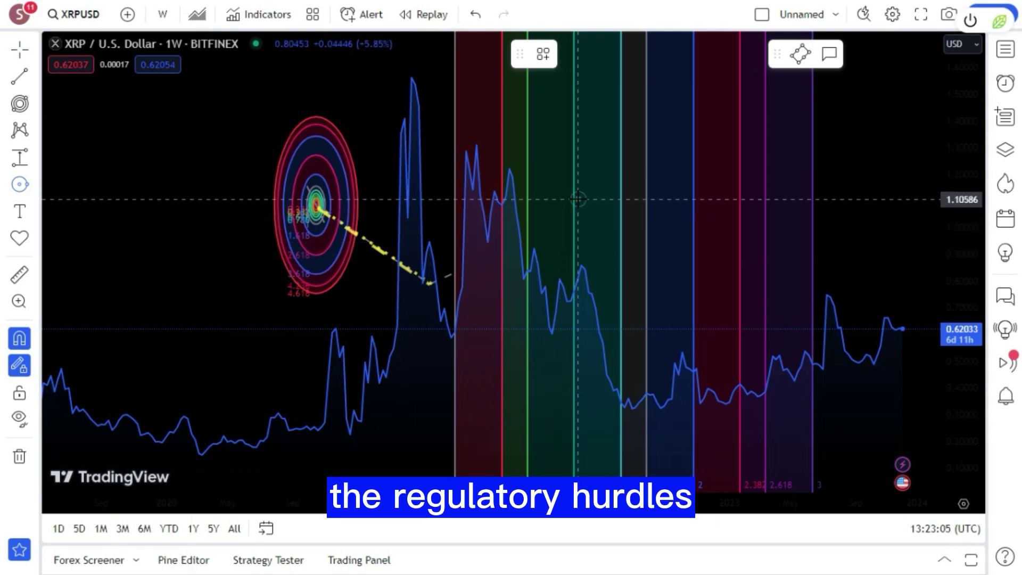
{"action": "left_click", "coordinate": [563, 221]}
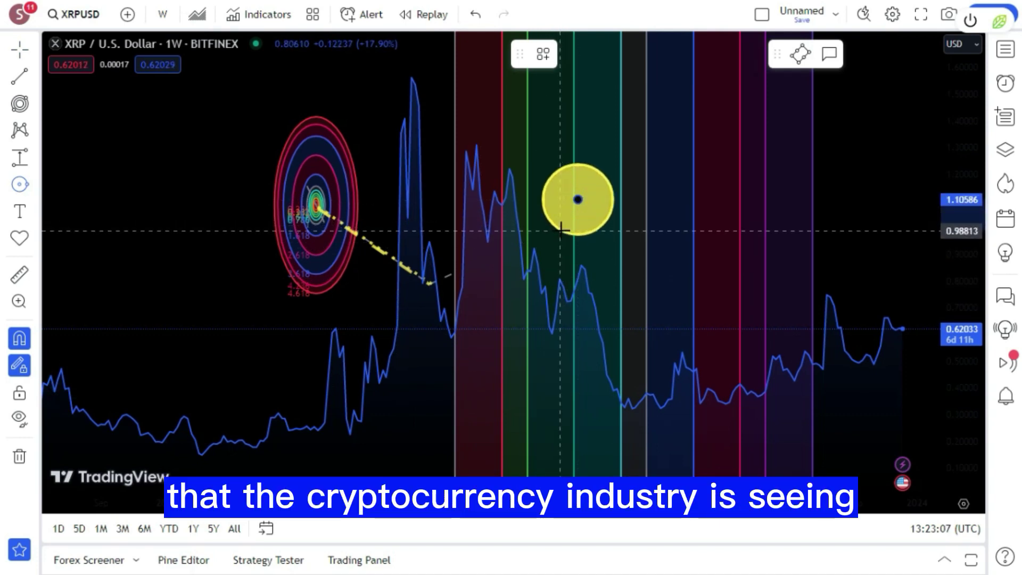
{"action": "left_click", "coordinate": [560, 229]}
{"action": "left_click", "coordinate": [701, 257]}
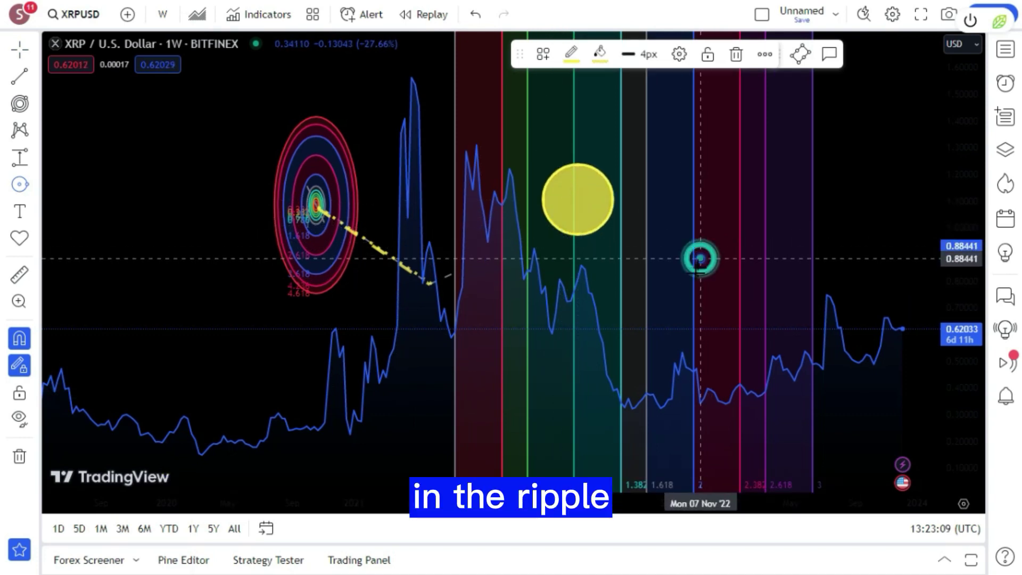
{"action": "left_click", "coordinate": [689, 289]}
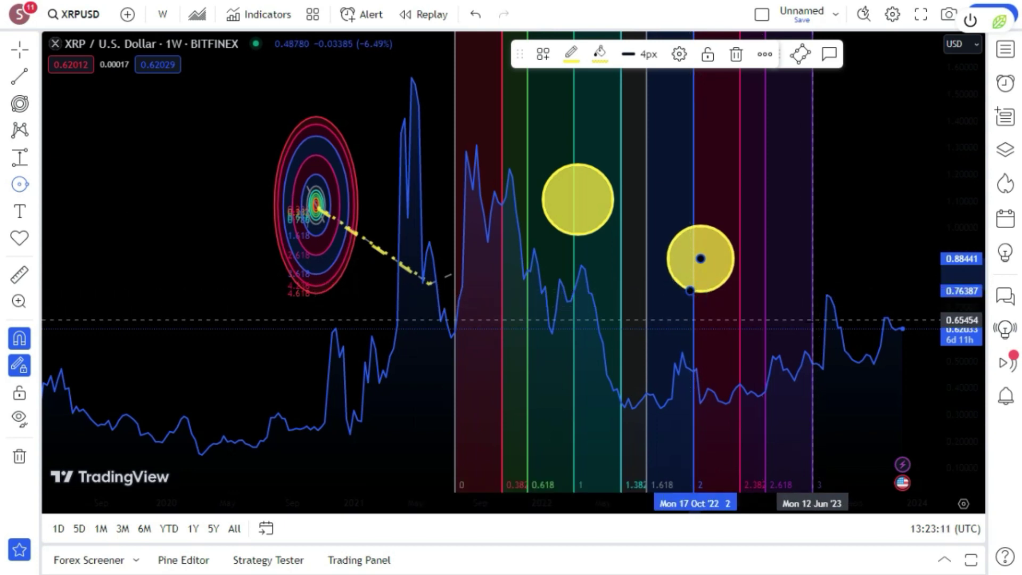
{"action": "left_click", "coordinate": [812, 364]}
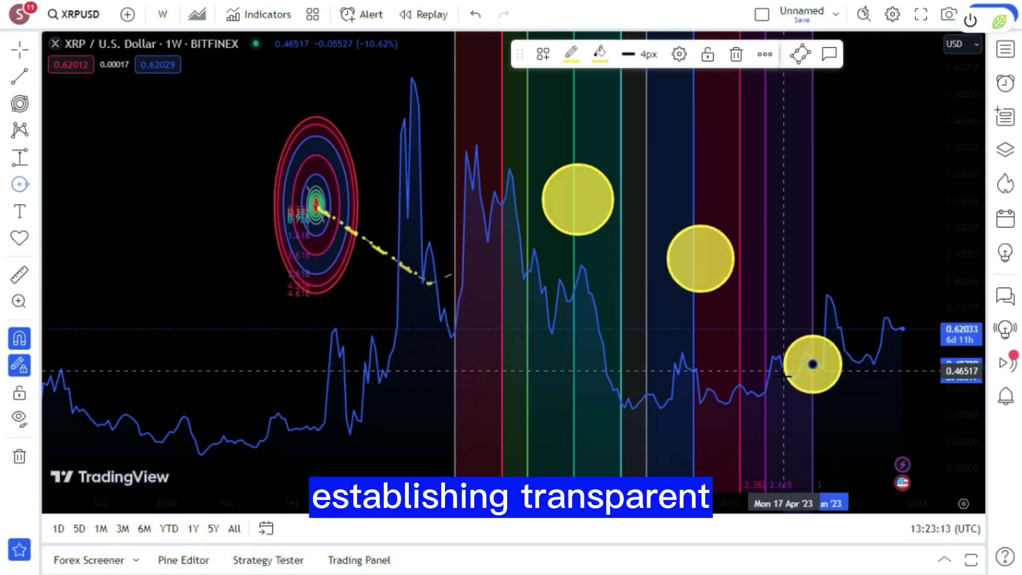
{"action": "left_click", "coordinate": [779, 356]}
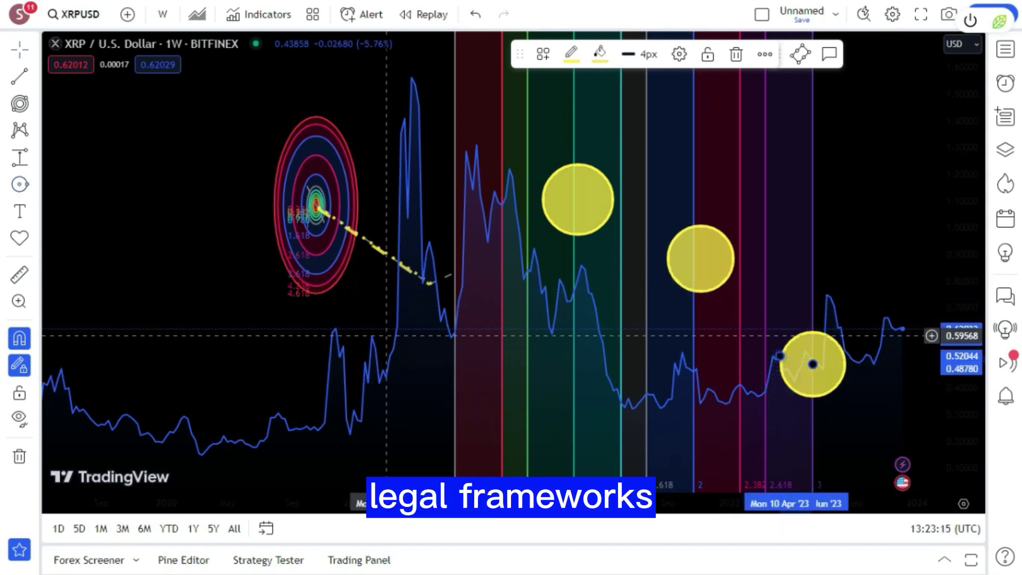
Draw three connected arrows from the dashed line's end at about 0.775 through the circles at about 1.117, 0.887 and 0.485.
{"action": "left_click", "coordinate": [38, 184]}
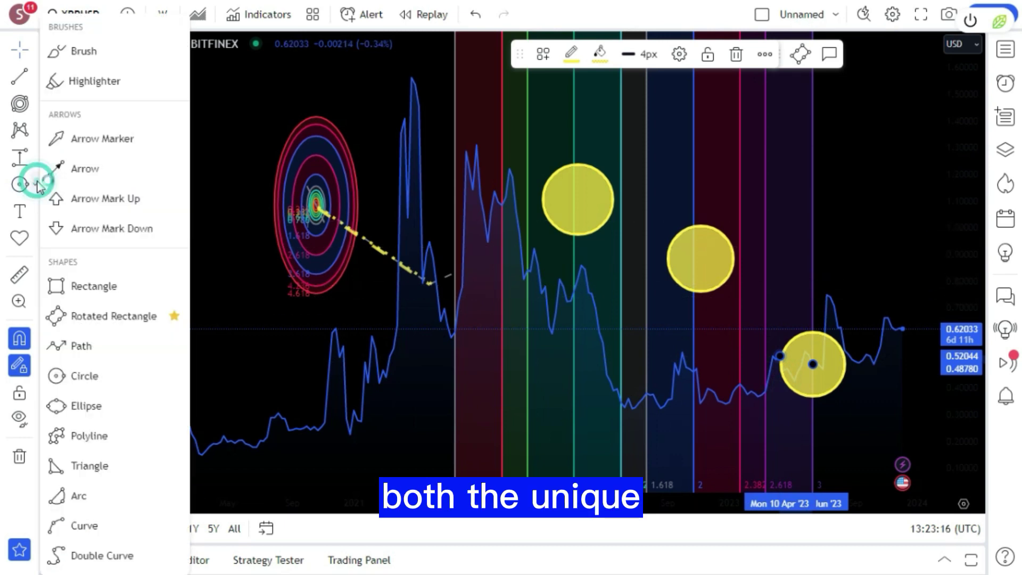
{"action": "left_click", "coordinate": [62, 165]}
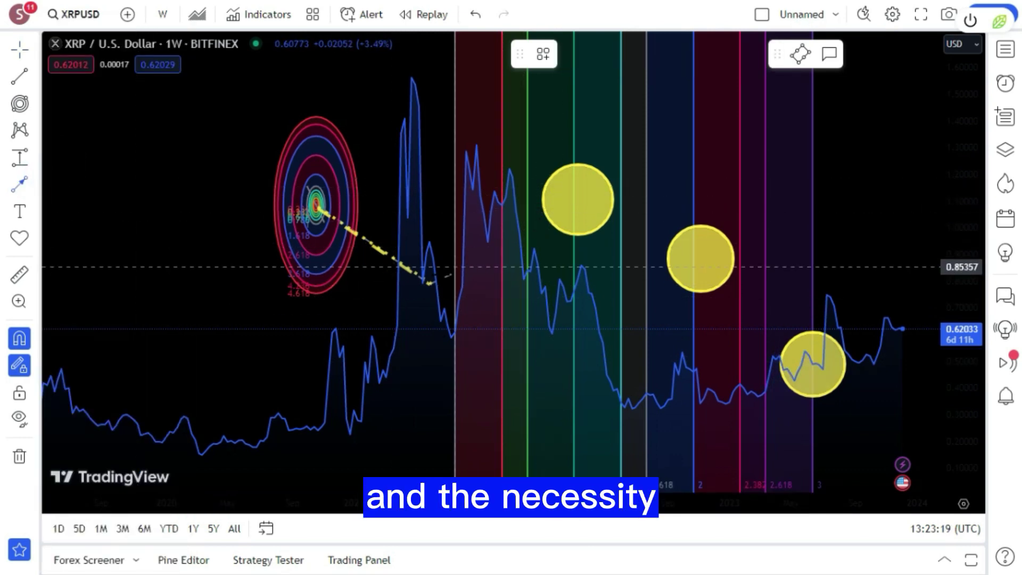
{"action": "left_click", "coordinate": [437, 286]}
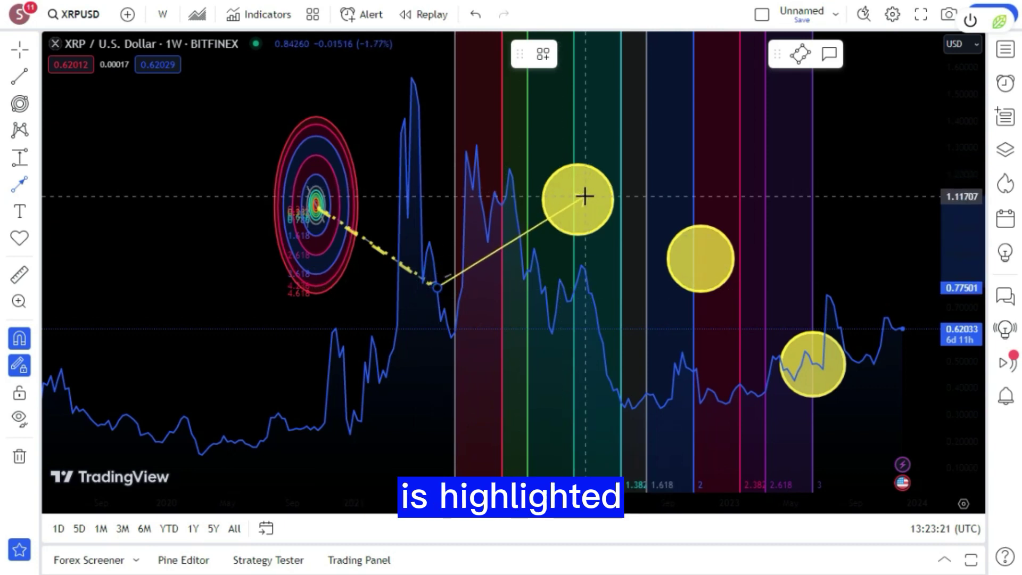
{"action": "left_click", "coordinate": [585, 196]}
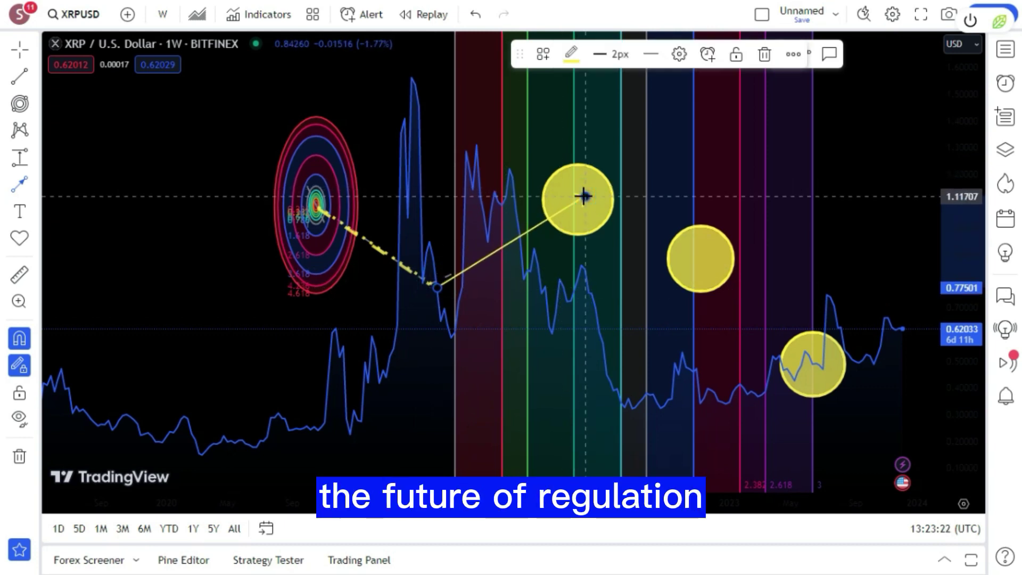
{"action": "left_click", "coordinate": [697, 257]}
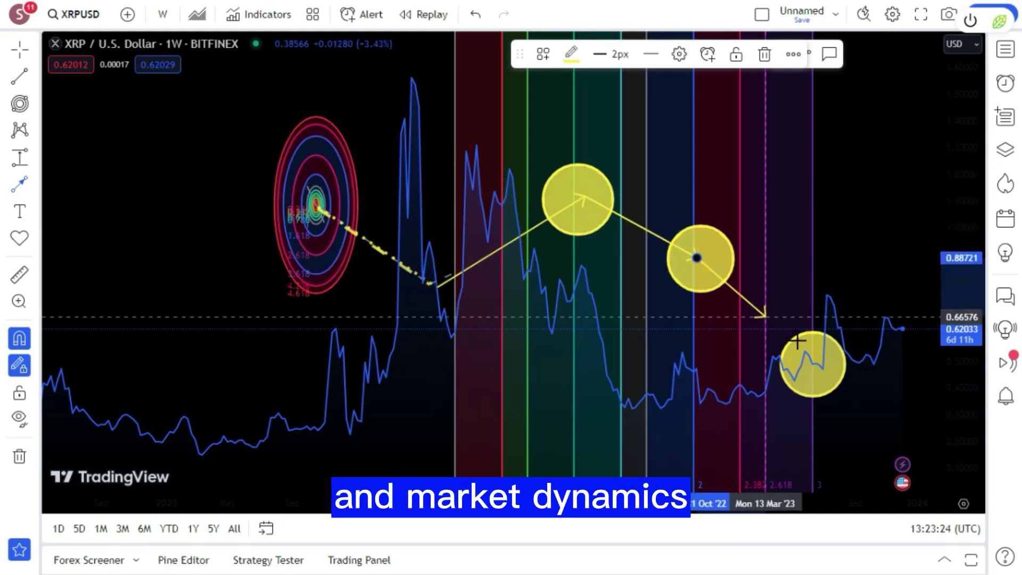
{"action": "left_click", "coordinate": [819, 365]}
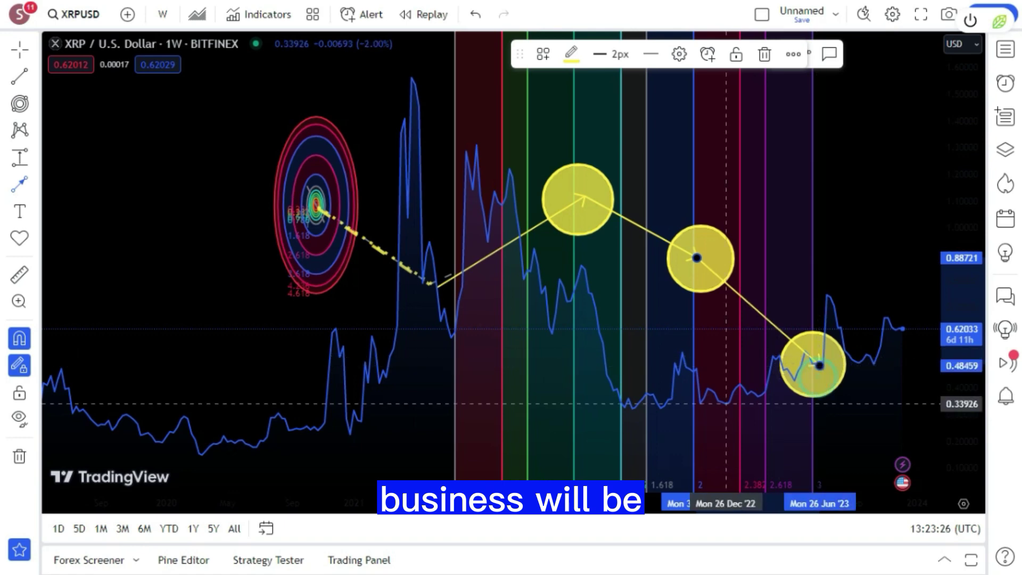
Place a solid disc icon at the centre of each of the three yellow circles.
{"action": "left_click", "coordinate": [33, 232]}
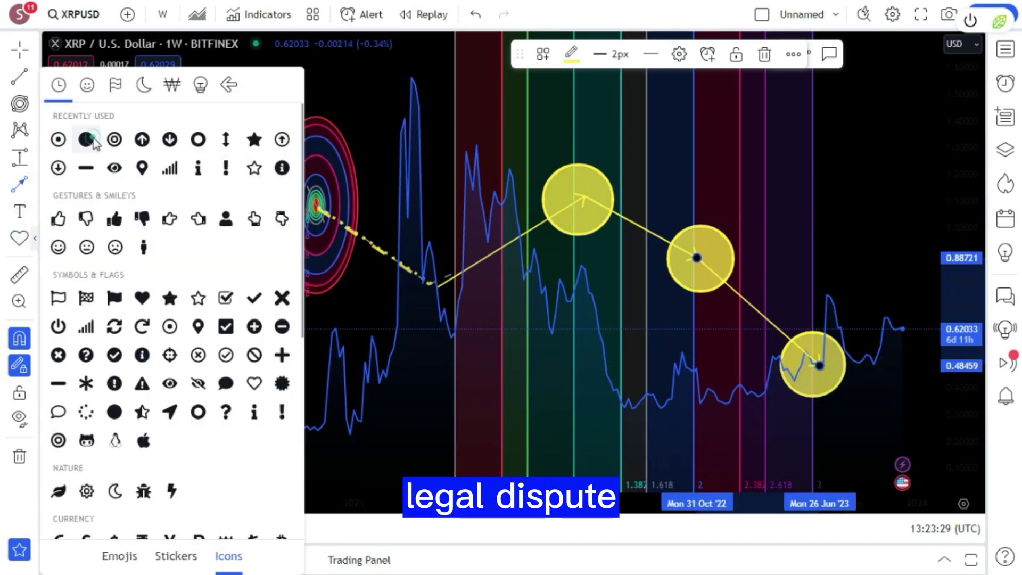
{"action": "left_click", "coordinate": [87, 140]}
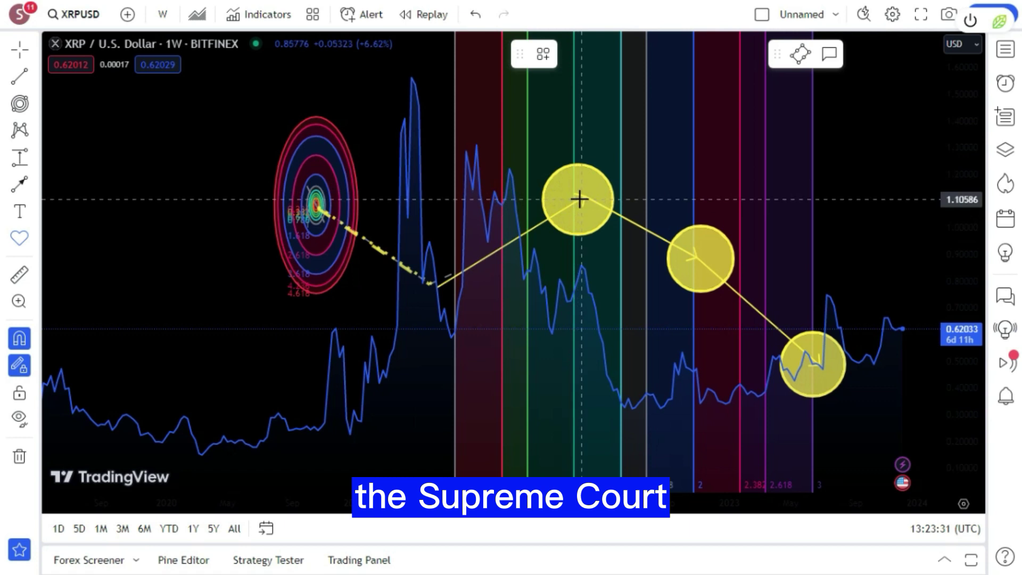
{"action": "left_click", "coordinate": [579, 199]}
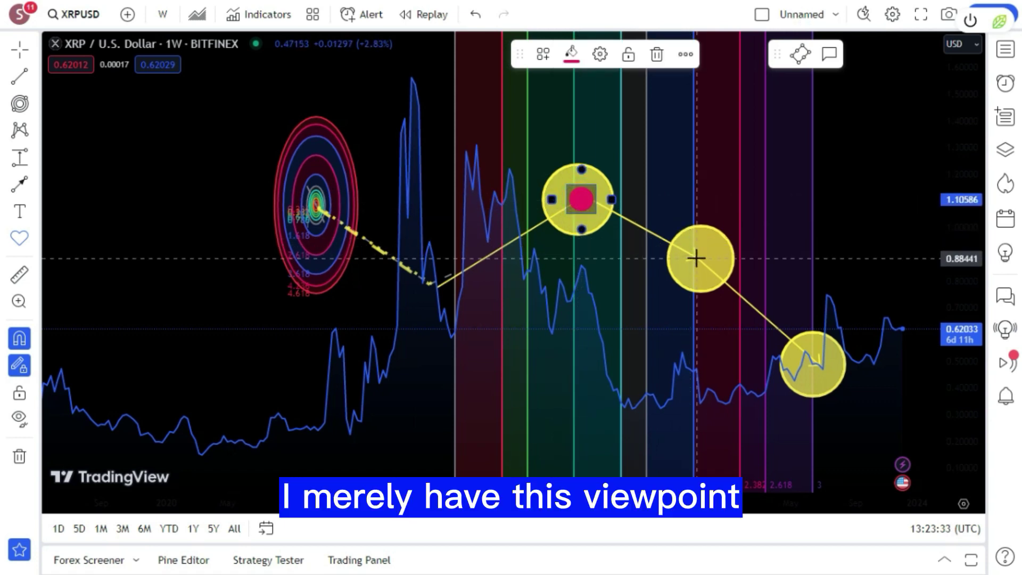
{"action": "left_click", "coordinate": [694, 260]}
{"action": "left_click", "coordinate": [816, 363]}
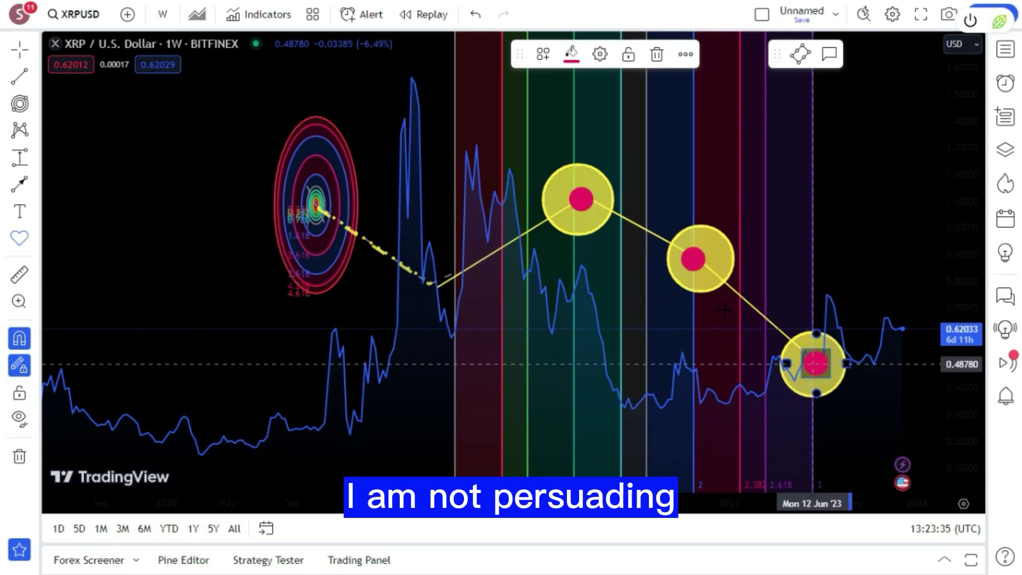
Enlarge the three disc icons to fill more of their yellow circles, recentring the first disc at about 1.111 and the second at 0.882.
{"action": "left_click", "coordinate": [588, 204]}
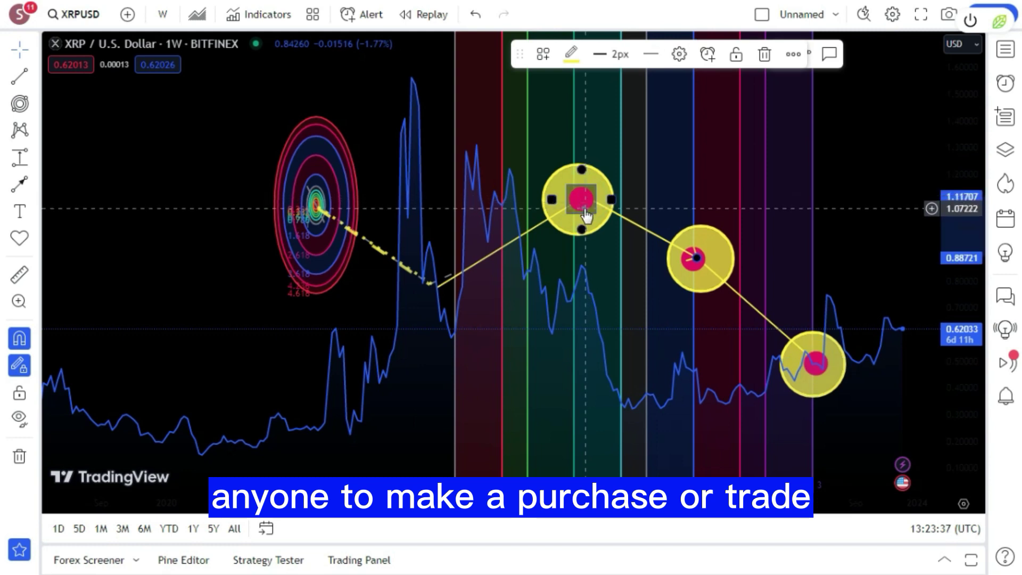
{"action": "left_click", "coordinate": [585, 214]}
{"action": "left_click_drag", "start_coordinate": [611, 198], "coordinate": [643, 203]}
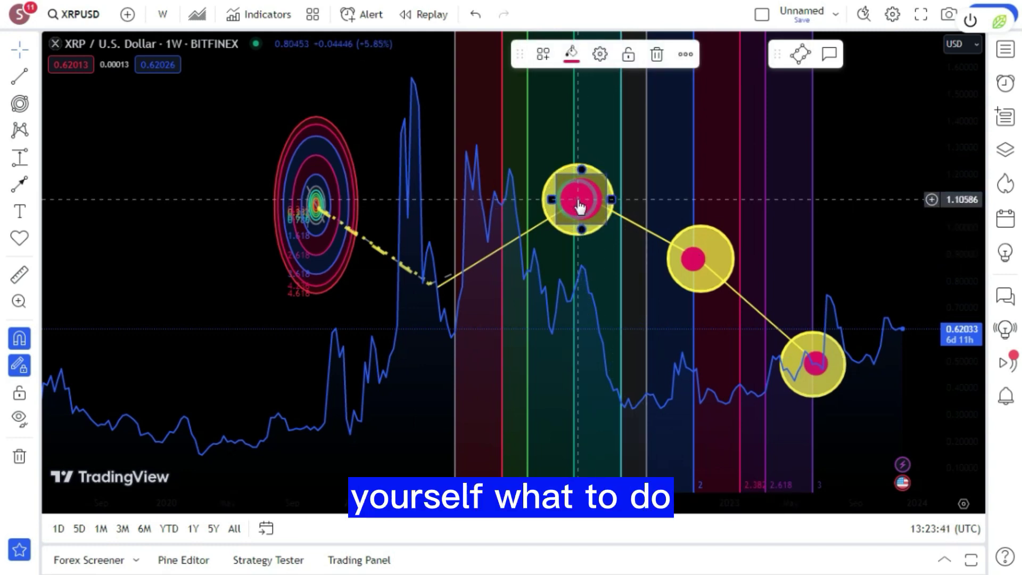
{"action": "left_click_drag", "start_coordinate": [579, 207], "coordinate": [575, 206]}
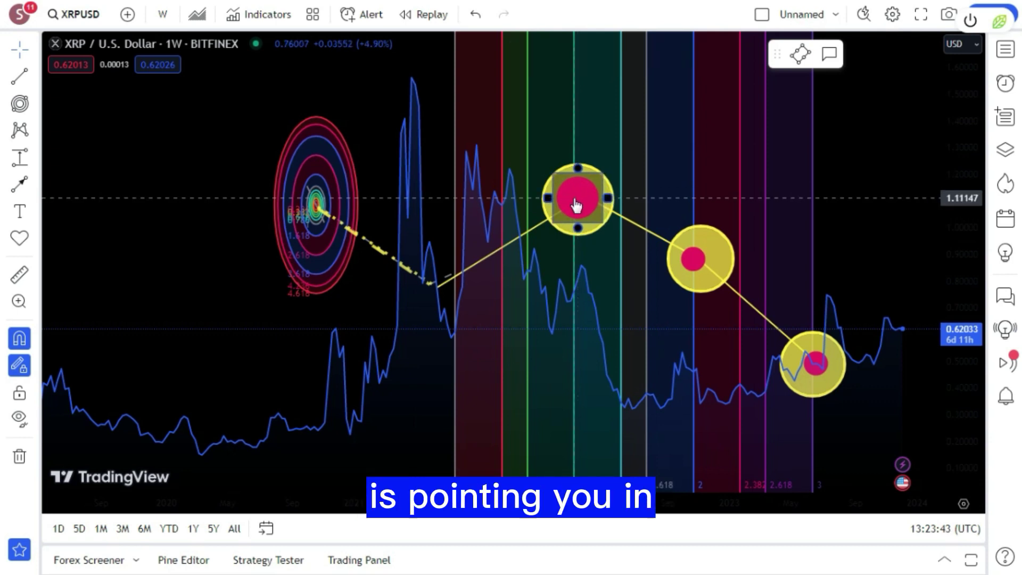
{"action": "left_click_drag", "start_coordinate": [685, 271], "coordinate": [765, 260]}
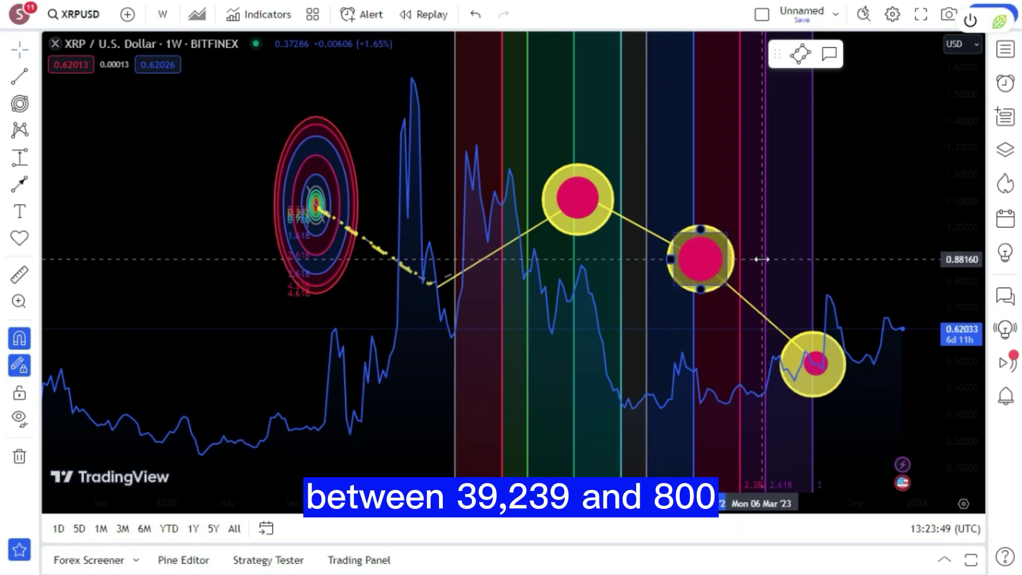
{"action": "left_click", "coordinate": [764, 318]}
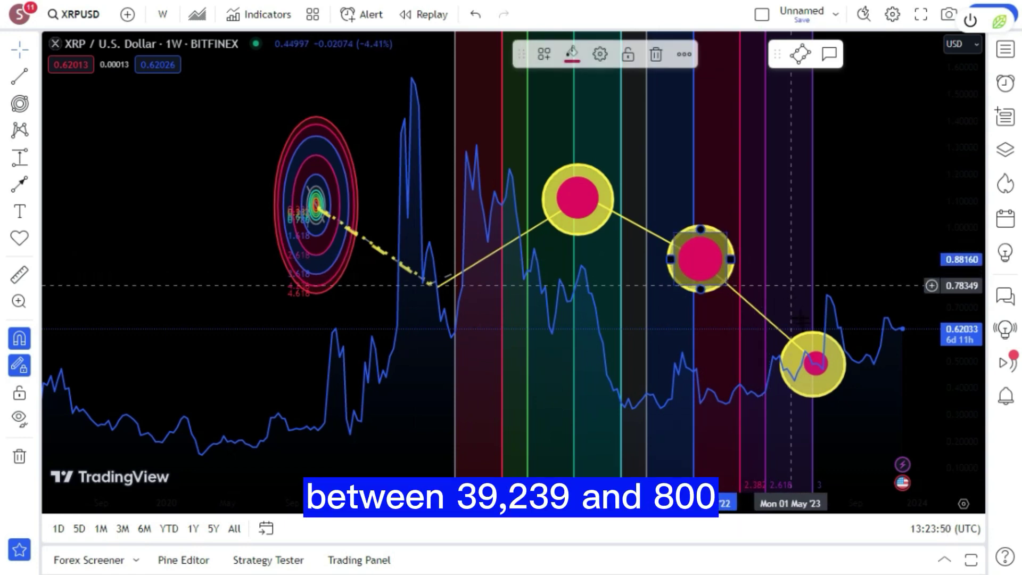
{"action": "left_click", "coordinate": [815, 382]}
{"action": "left_click_drag", "start_coordinate": [846, 364], "coordinate": [867, 362]}
Place yellow target icons over the discs in the three yellow circles, the first at about 1.114 and the second at about 0.893.
{"action": "left_click", "coordinate": [32, 237]}
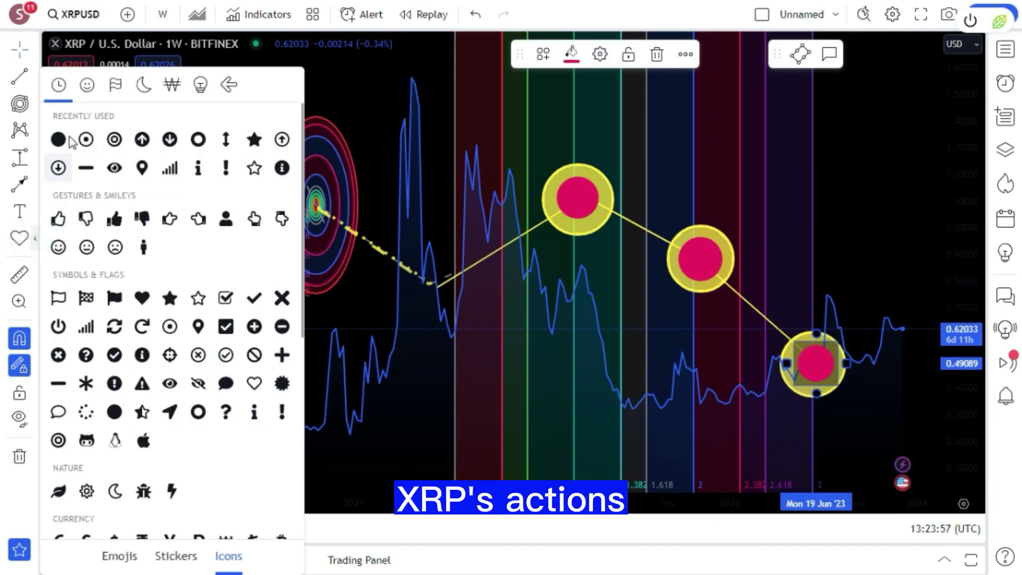
{"action": "left_click", "coordinate": [113, 139]}
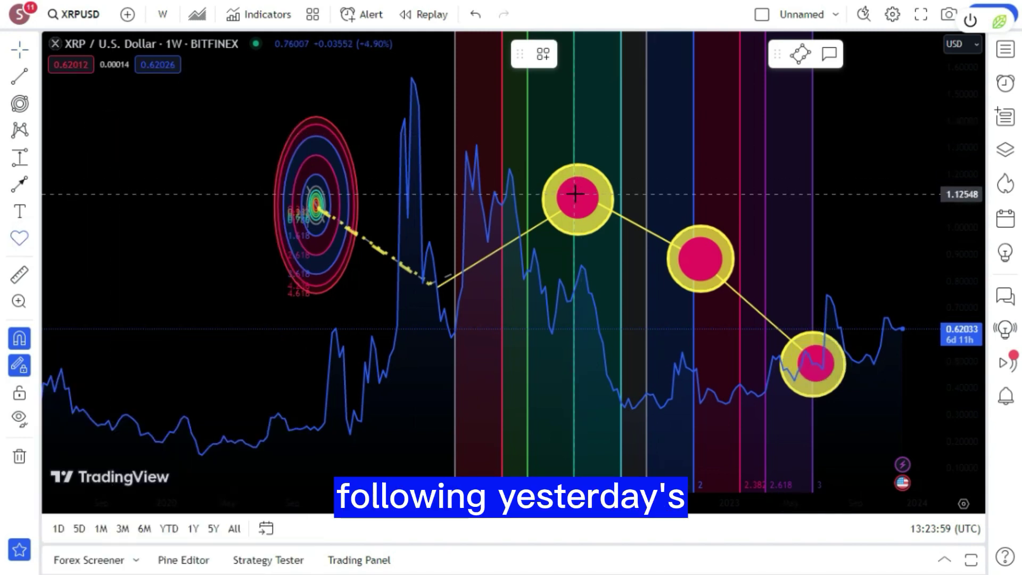
{"action": "left_click", "coordinate": [576, 197]}
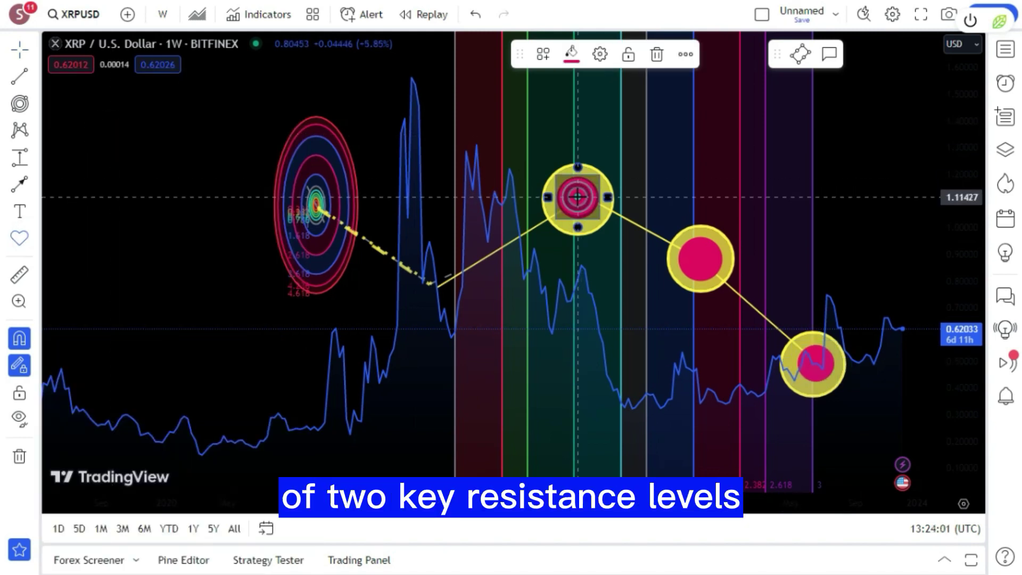
{"action": "left_click", "coordinate": [570, 55]}
{"action": "left_click", "coordinate": [607, 104]}
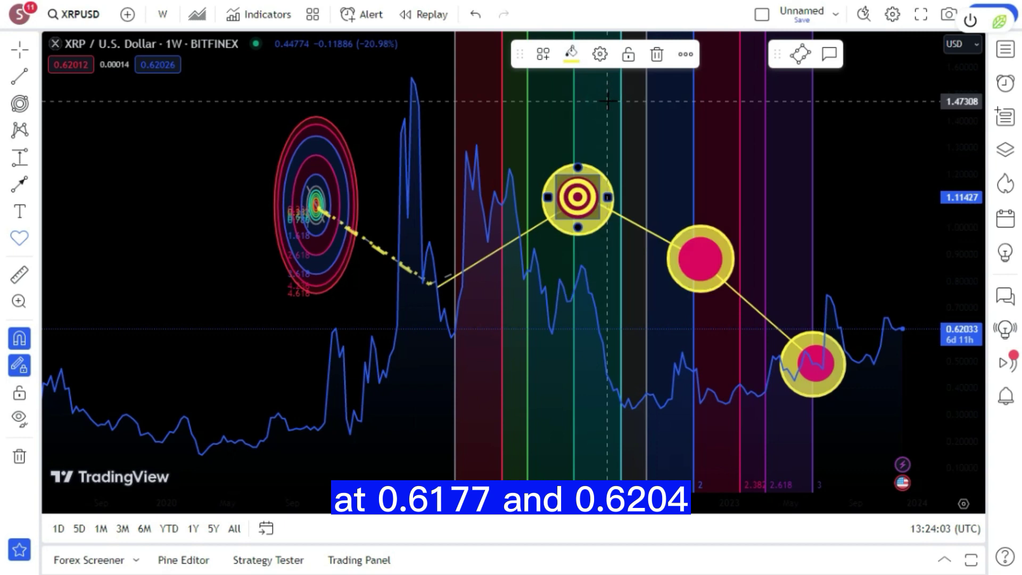
{"action": "left_click", "coordinate": [701, 257]}
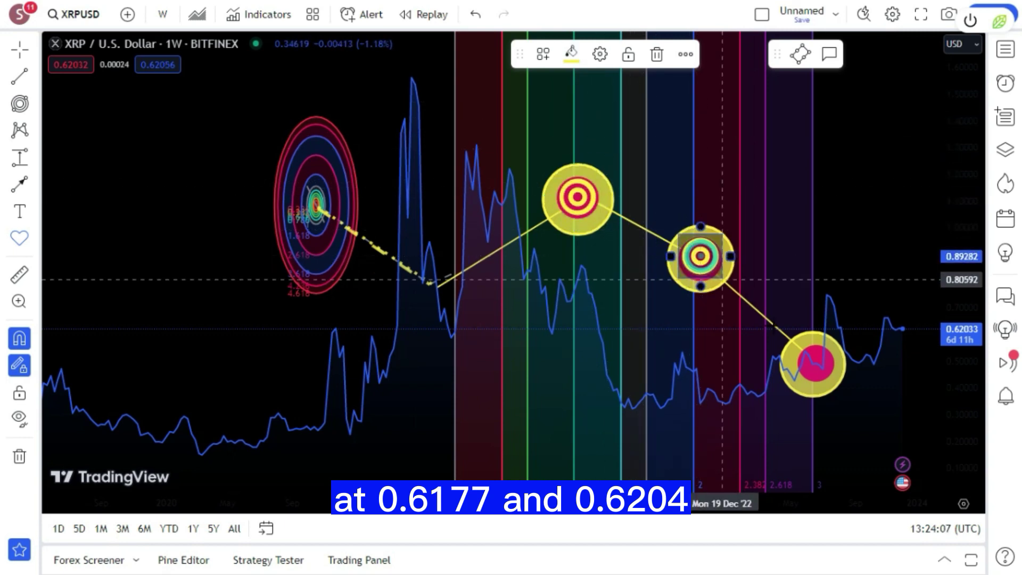
{"action": "left_click", "coordinate": [815, 366]}
{"action": "left_click", "coordinate": [815, 244]}
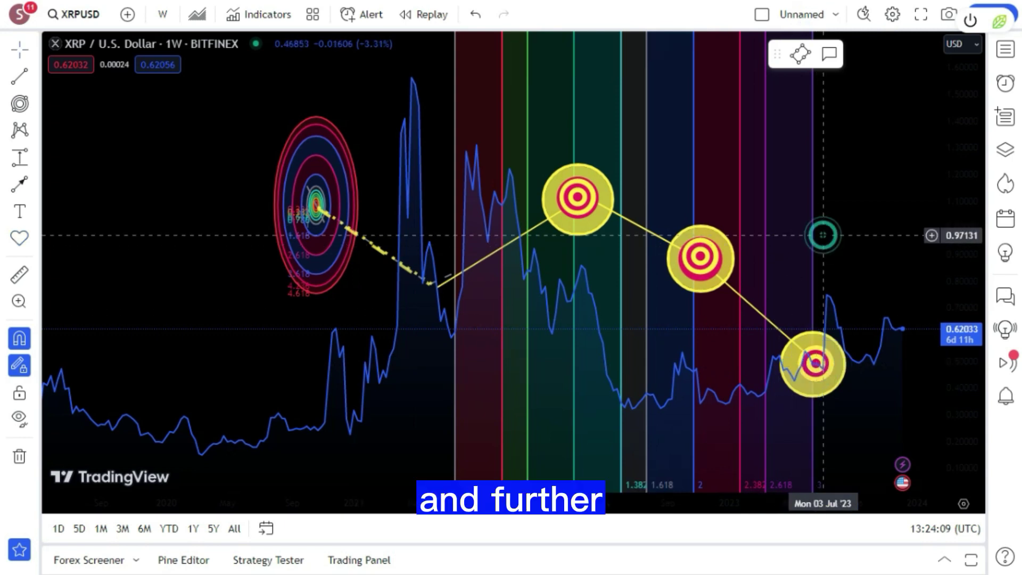
Recentre the second circle's target icon on its disc and enlarge the target icons in the second and first yellow circles.
{"action": "left_click", "coordinate": [698, 257]}
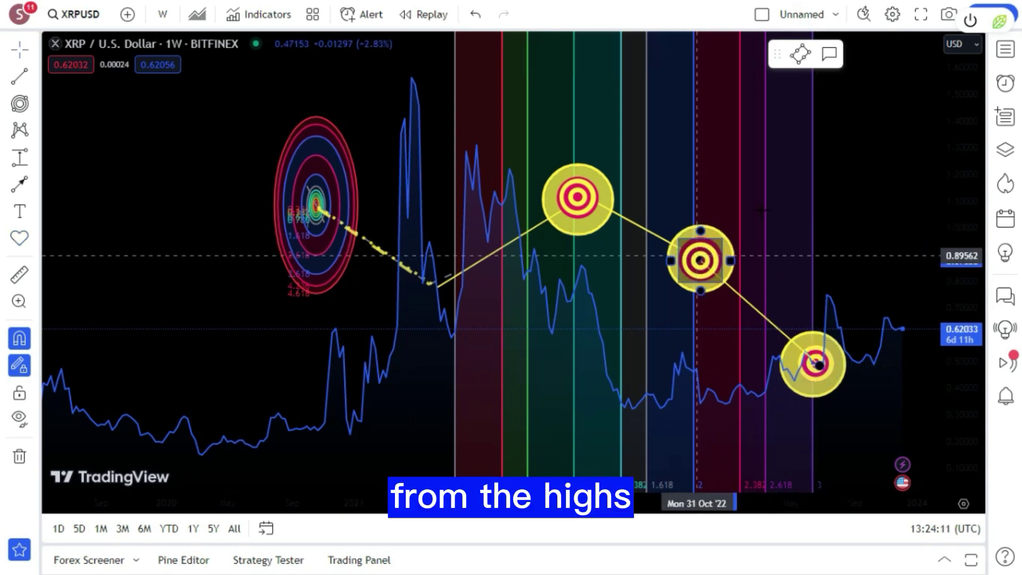
{"action": "left_click", "coordinate": [772, 202]}
{"action": "left_click", "coordinate": [700, 259]}
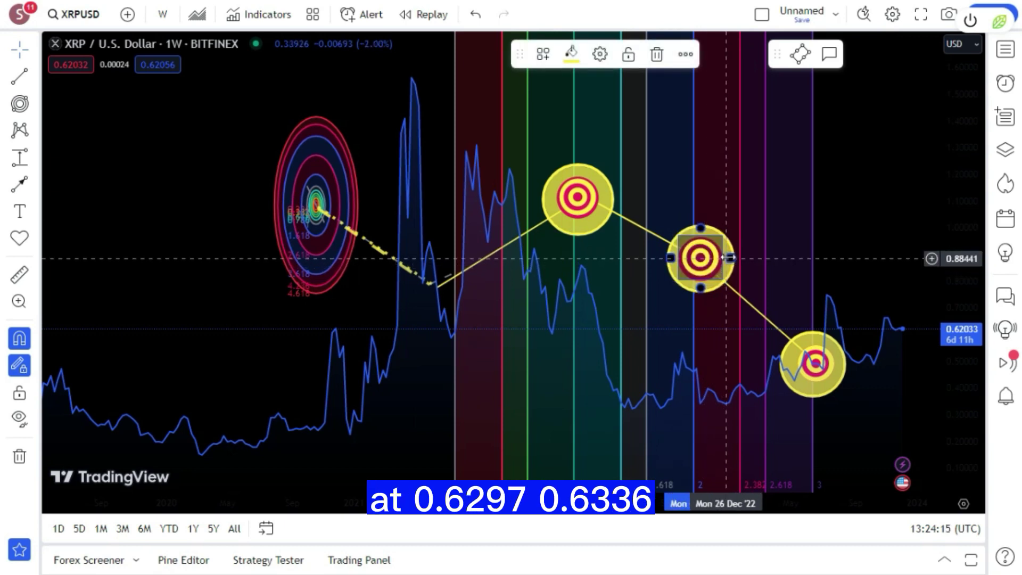
{"action": "left_click_drag", "start_coordinate": [714, 269], "coordinate": [734, 255]}
{"action": "left_click", "coordinate": [584, 198]}
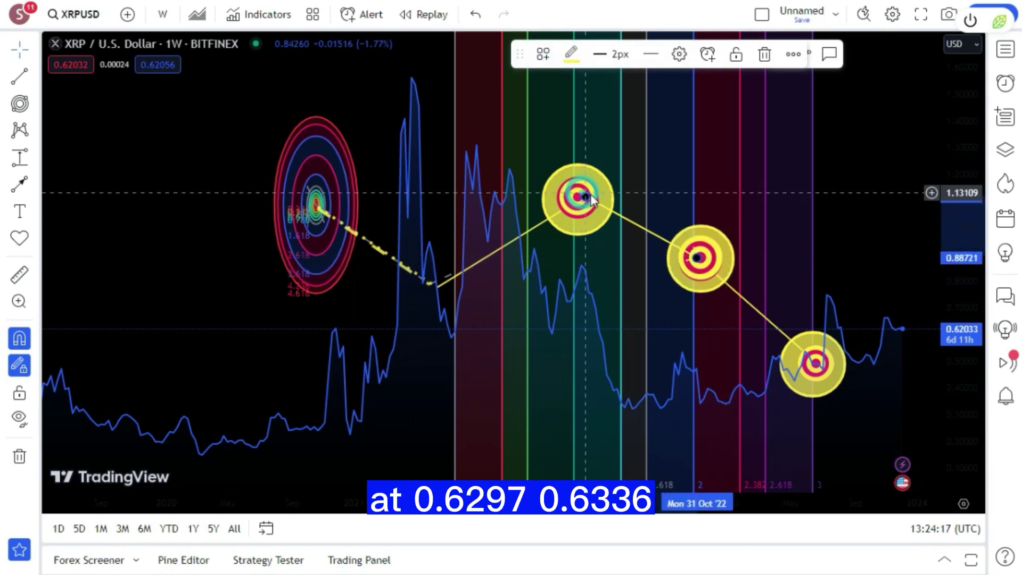
{"action": "left_click_drag", "start_coordinate": [607, 197], "coordinate": [617, 195]}
{"action": "scroll", "coordinate": [745, 218], "scroll_direction": "up", "scroll_amount": 3}
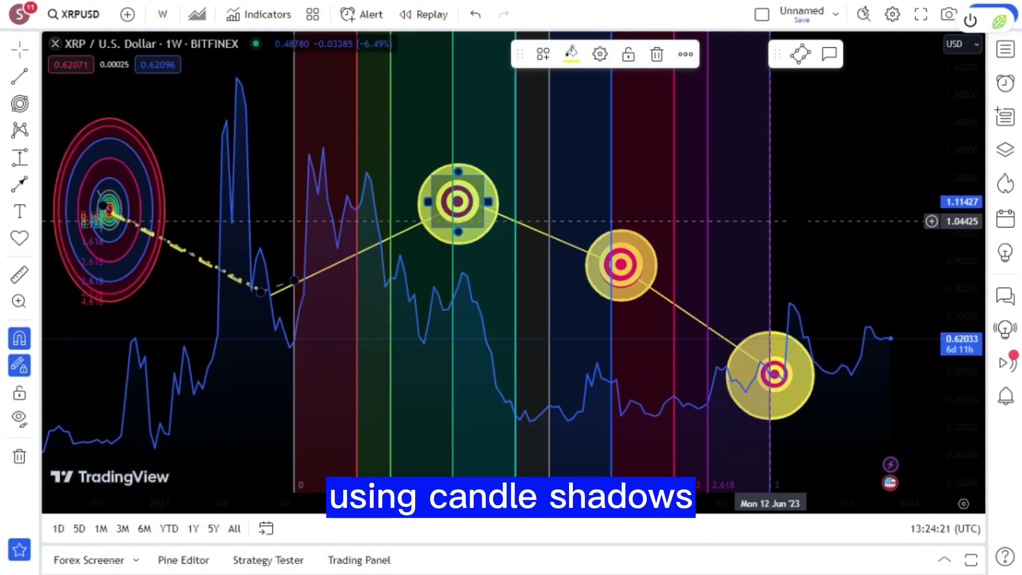
{"action": "scroll", "coordinate": [799, 218], "scroll_direction": "down", "scroll_amount": 3}
{"action": "scroll", "coordinate": [798, 216], "scroll_direction": "up", "scroll_amount": 3}
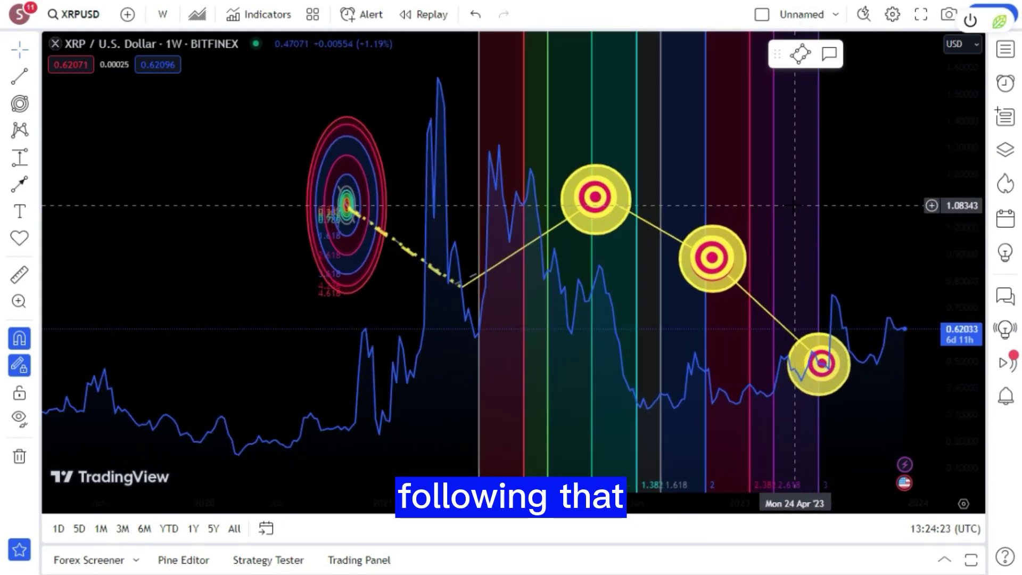
{"action": "scroll", "coordinate": [796, 212], "scroll_direction": "up", "scroll_amount": 2}
{"action": "scroll", "coordinate": [782, 205], "scroll_direction": "down", "scroll_amount": 5}
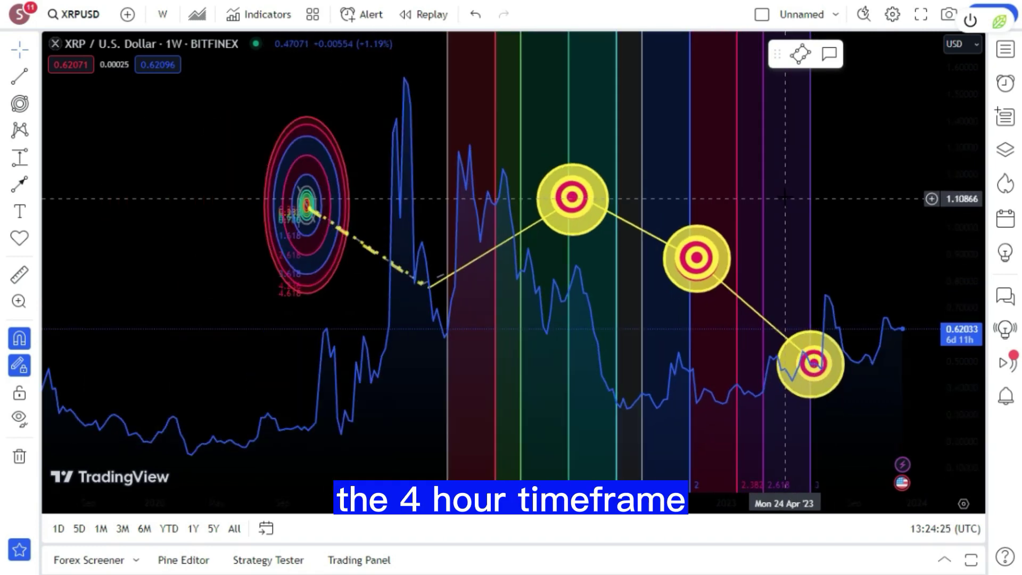
{"action": "scroll", "coordinate": [774, 197], "scroll_direction": "up", "scroll_amount": 5}
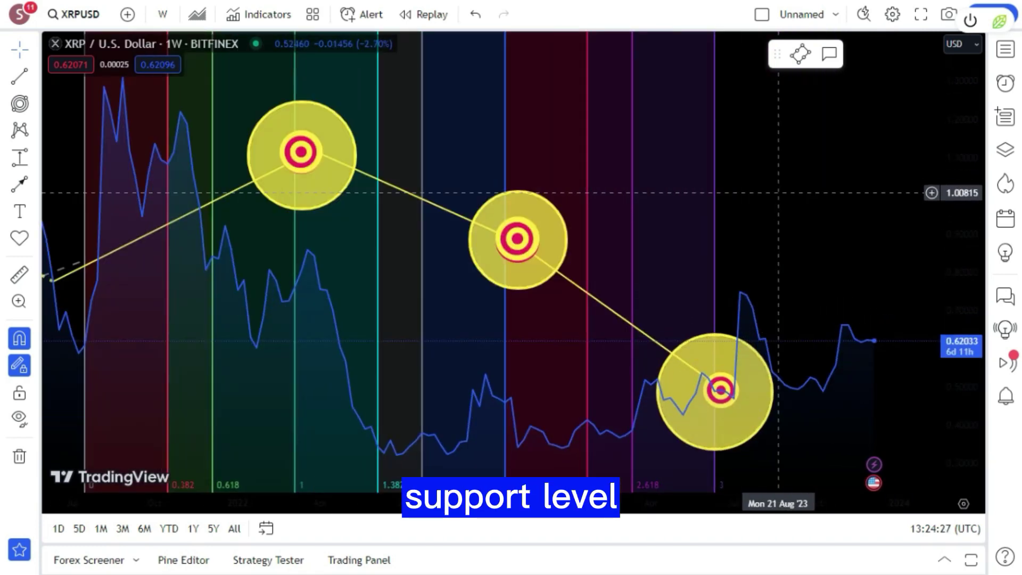
{"action": "scroll", "coordinate": [760, 180], "scroll_direction": "down", "scroll_amount": 3}
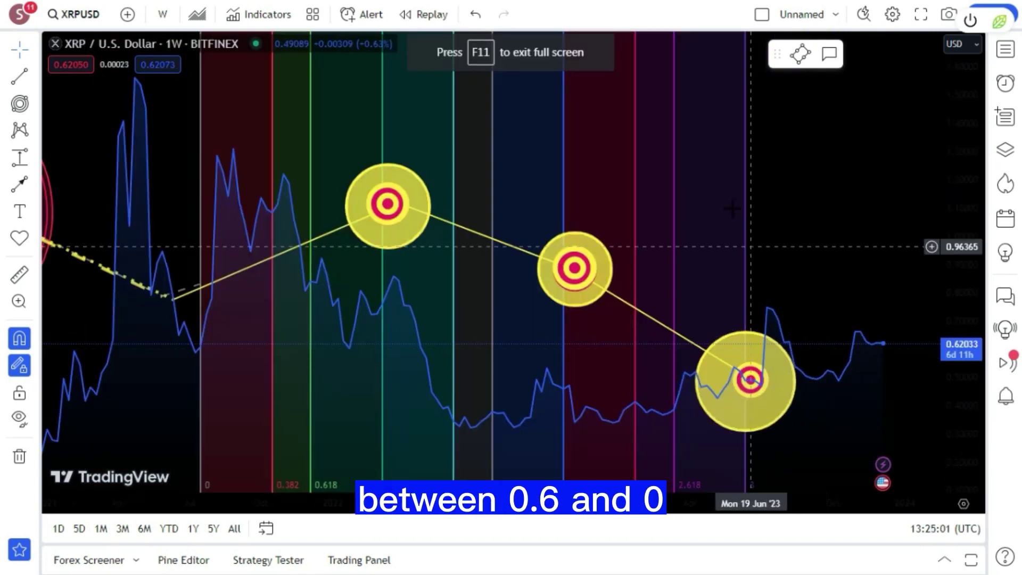
{"action": "scroll", "coordinate": [732, 206], "scroll_direction": "down", "scroll_amount": 4}
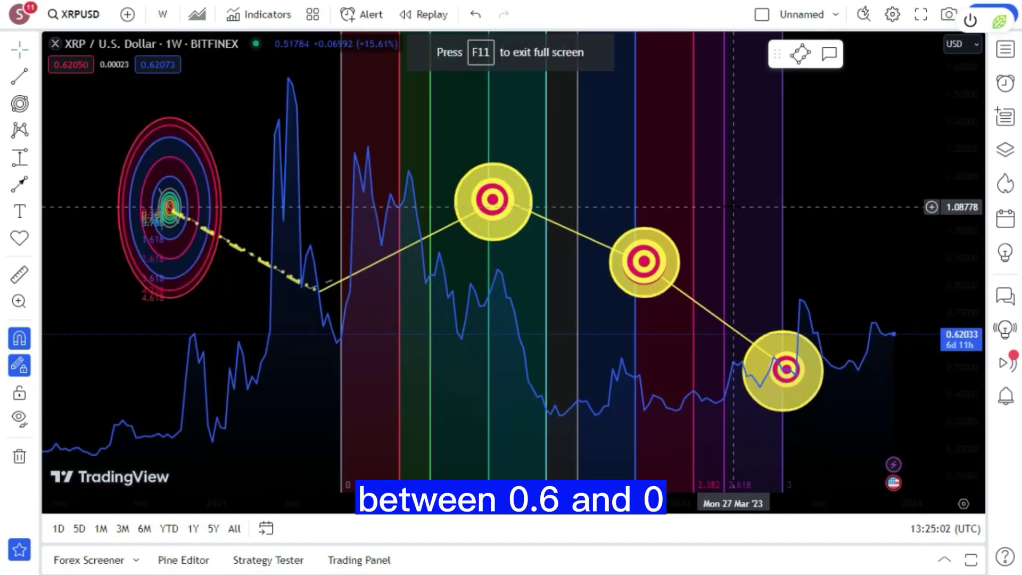
{"action": "scroll", "coordinate": [732, 207], "scroll_direction": "up", "scroll_amount": 6}
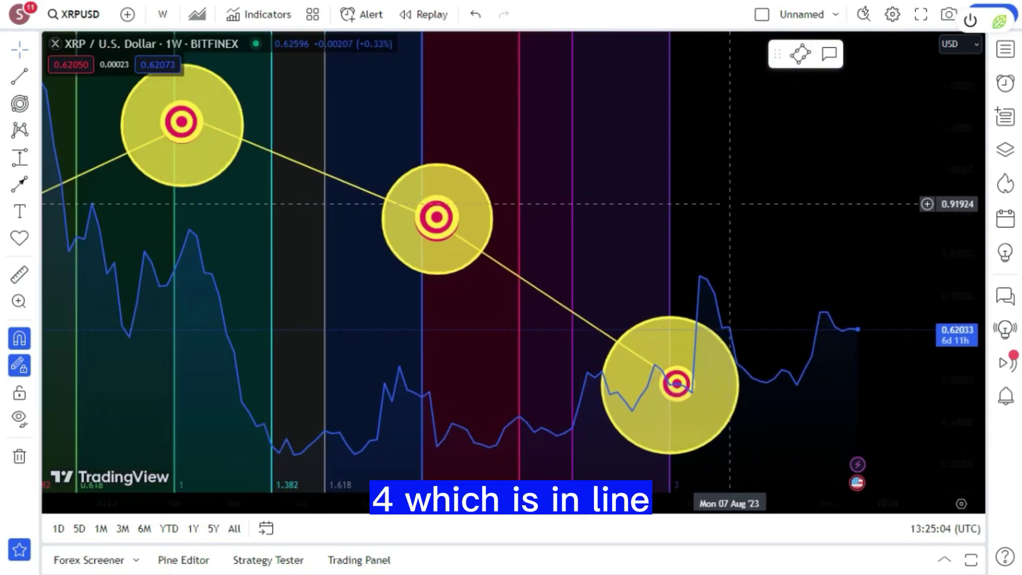
{"action": "scroll", "coordinate": [725, 203], "scroll_direction": "down", "scroll_amount": 2}
{"action": "scroll", "coordinate": [724, 202], "scroll_direction": "down", "scroll_amount": 5}
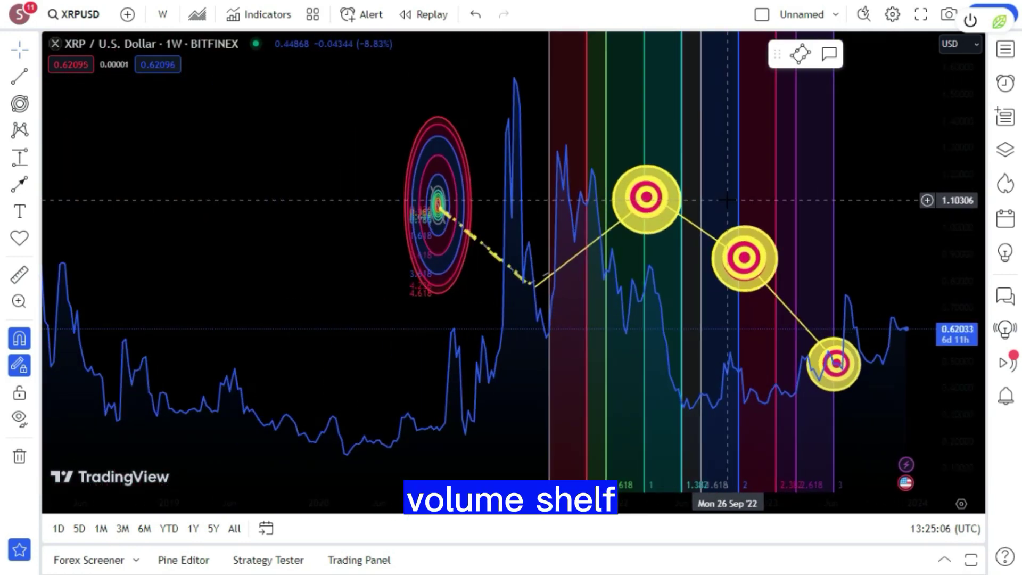
{"action": "scroll", "coordinate": [727, 200], "scroll_direction": "up", "scroll_amount": 2}
{"action": "scroll", "coordinate": [727, 200], "scroll_direction": "up", "scroll_amount": 3}
{"action": "scroll", "coordinate": [727, 200], "scroll_direction": "down", "scroll_amount": 5}
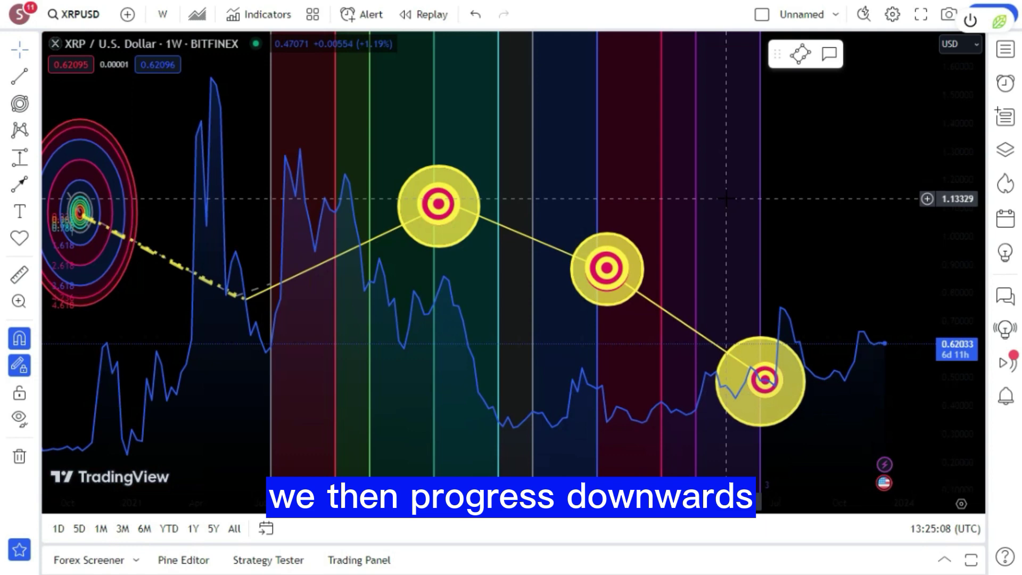
Draw a yellow circle where the dashed line meets the first arrow, centred at about 0.786 on 14 Jun '21.
{"action": "left_click", "coordinate": [34, 240]}
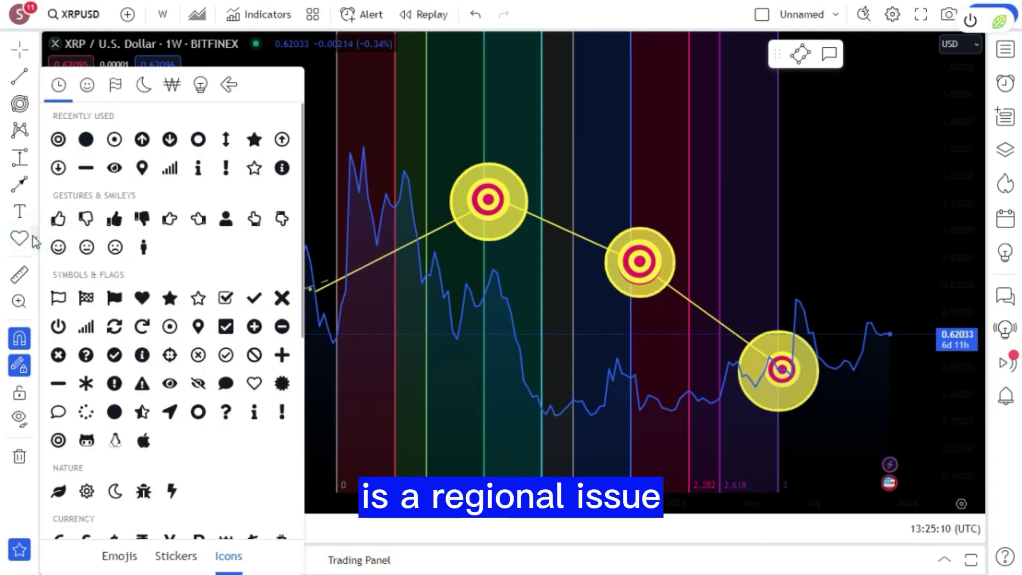
{"action": "left_click", "coordinate": [33, 184]}
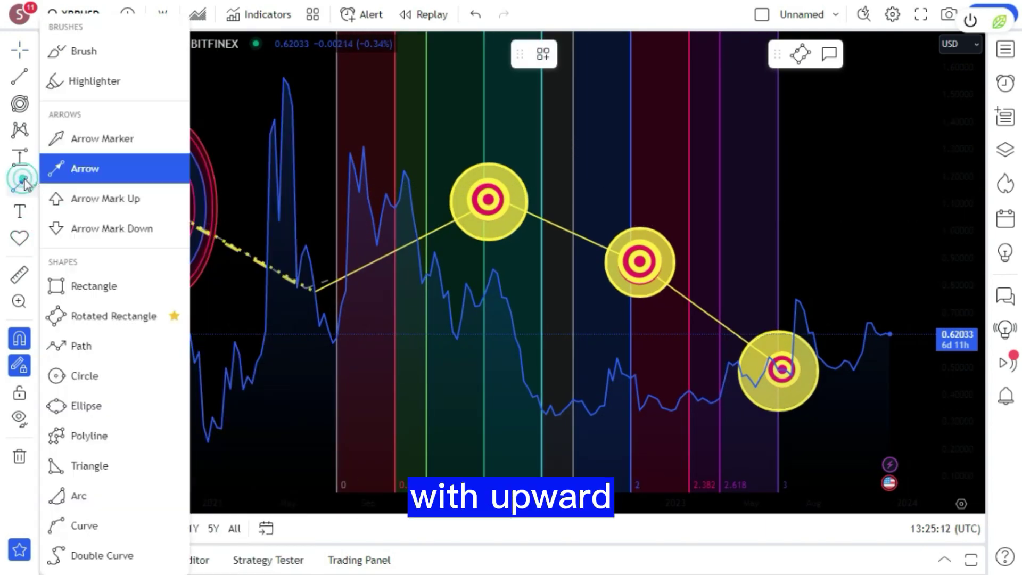
{"action": "left_click", "coordinate": [92, 376]}
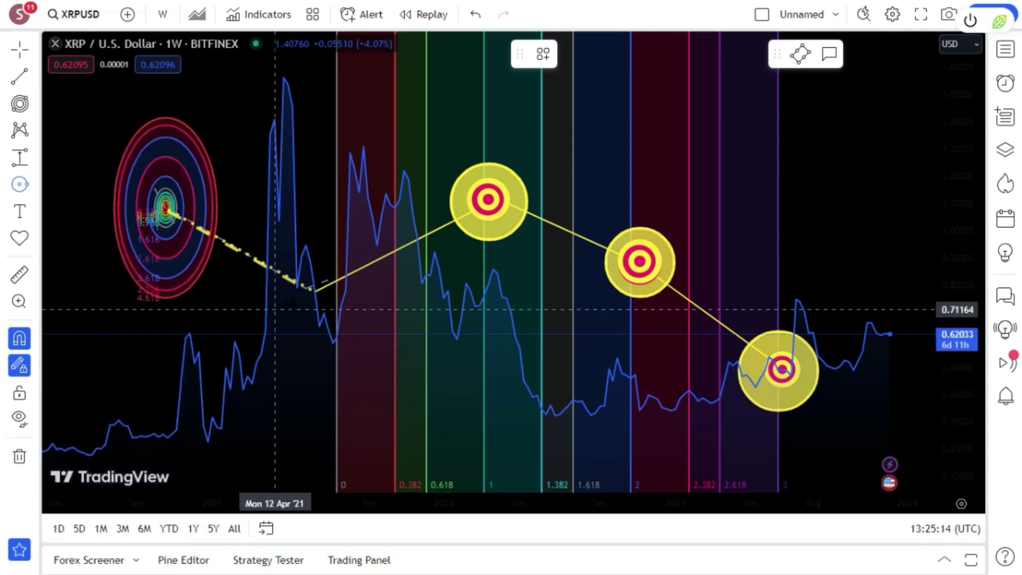
{"action": "left_click", "coordinate": [322, 325]}
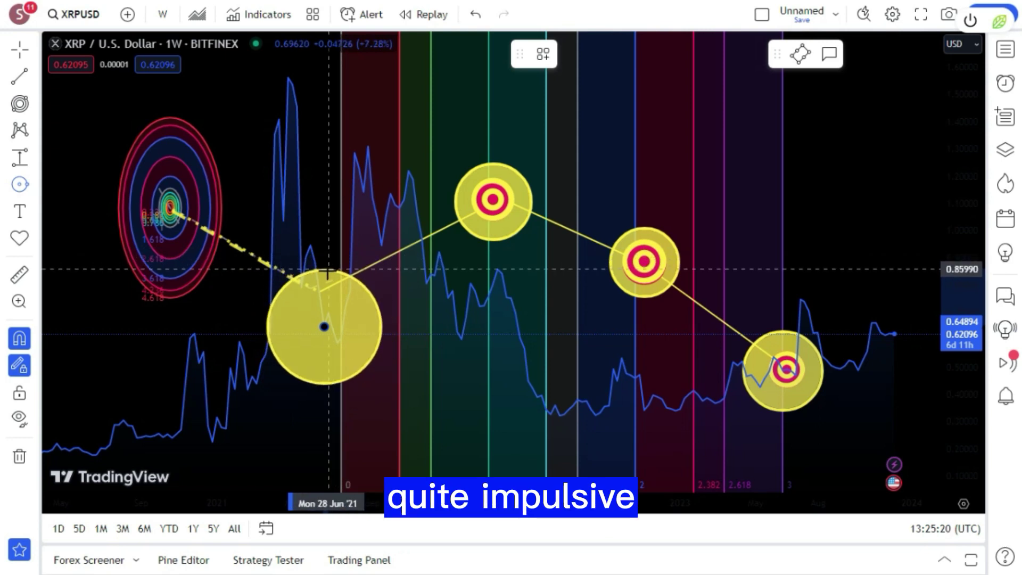
{"action": "left_click", "coordinate": [326, 273]}
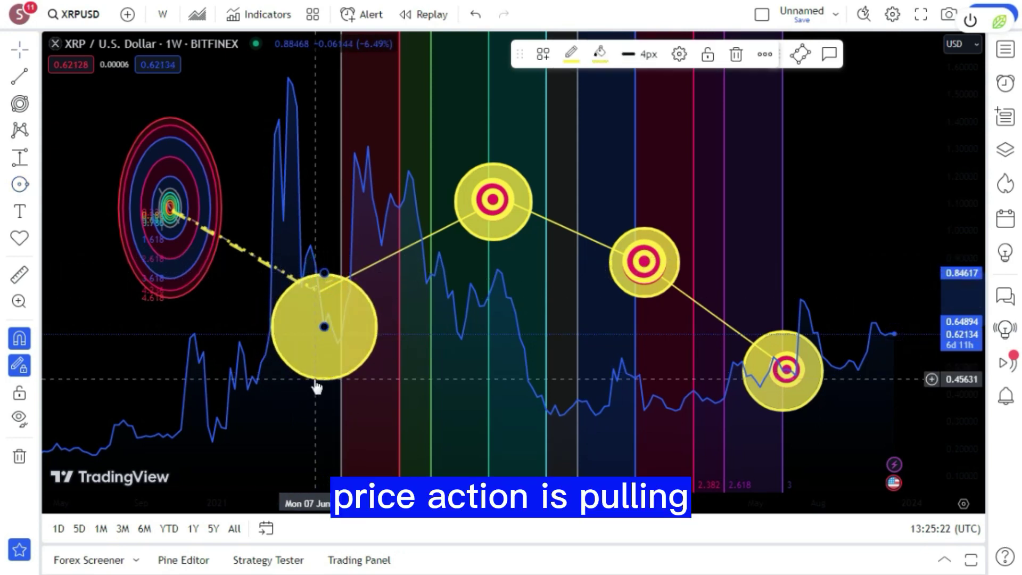
{"action": "left_click_drag", "start_coordinate": [316, 387], "coordinate": [307, 341]}
Place a solid disc icon in the middle of the new yellow circle at about 0.775 and colour it crimson.
{"action": "left_click", "coordinate": [35, 239]}
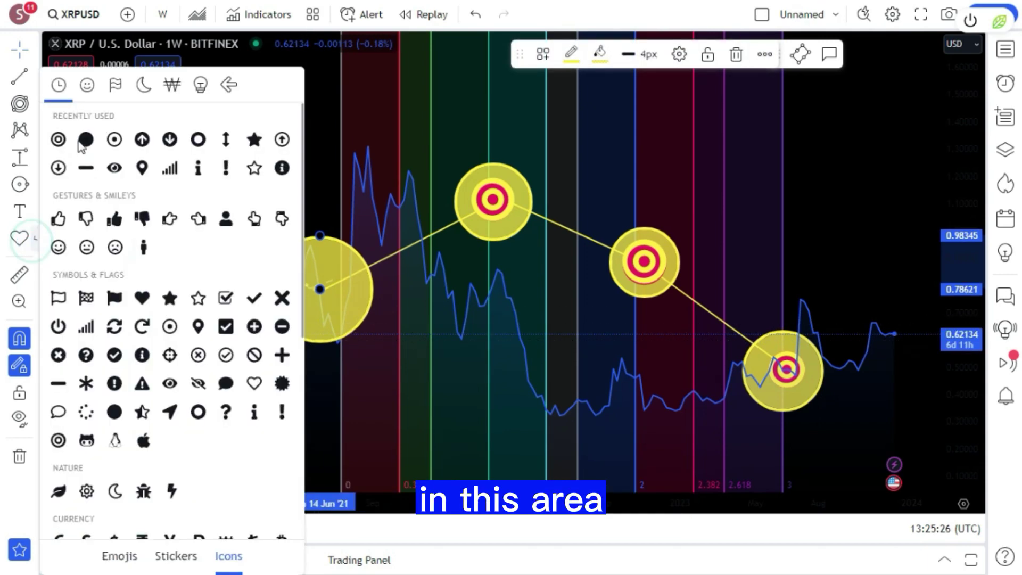
{"action": "left_click", "coordinate": [93, 146]}
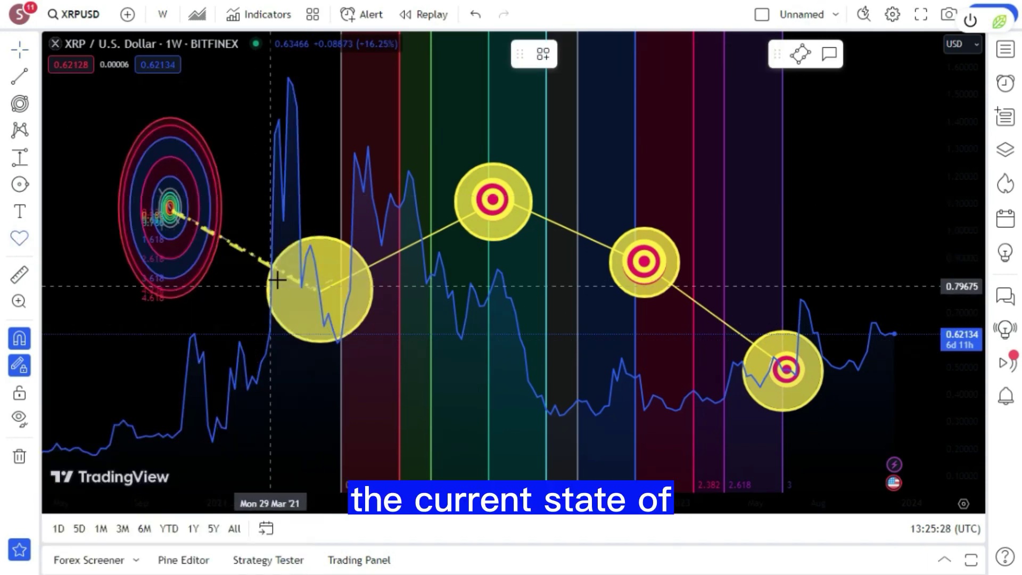
{"action": "left_click", "coordinate": [321, 289]}
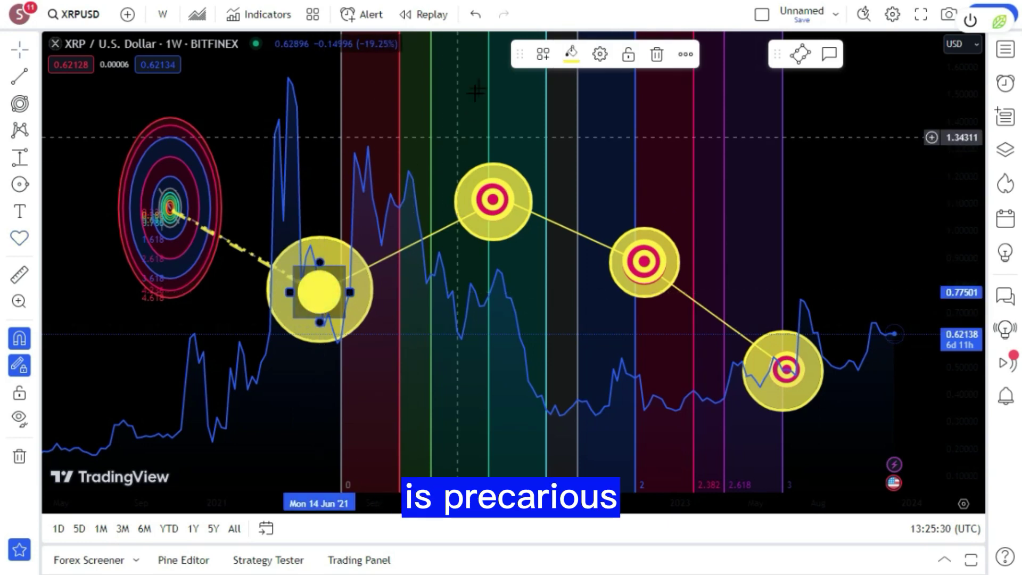
{"action": "left_click", "coordinate": [569, 52]}
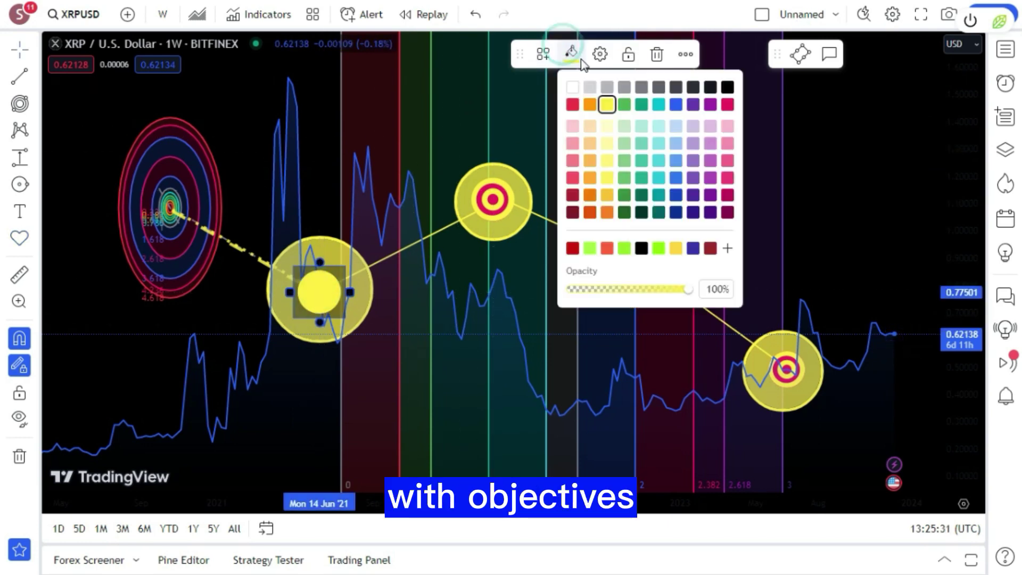
{"action": "left_click", "coordinate": [727, 103]}
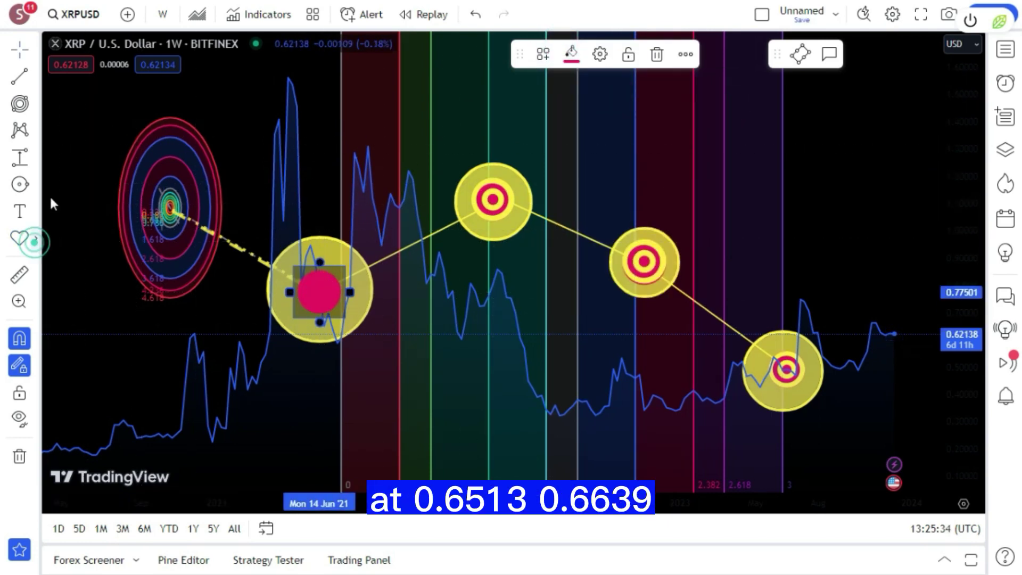
Place a target icon over the new crimson disc and colour it yellow.
{"action": "left_click", "coordinate": [169, 207]}
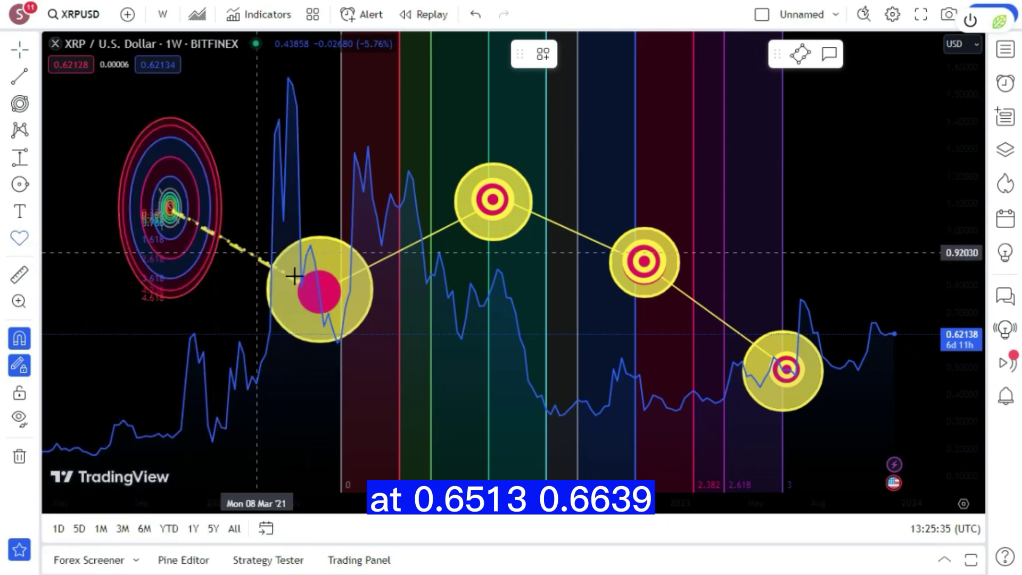
{"action": "left_click", "coordinate": [320, 291]}
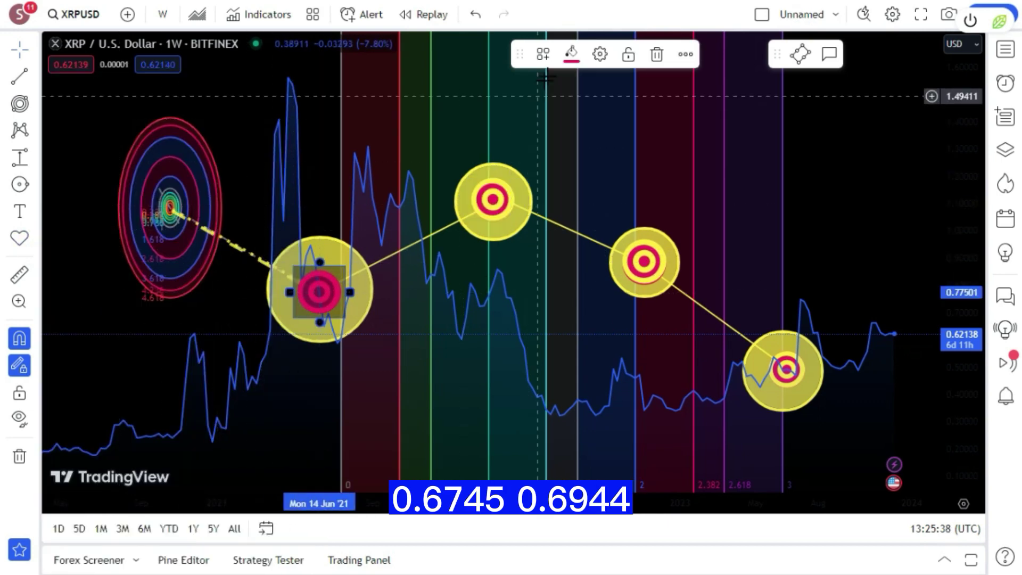
{"action": "left_click", "coordinate": [566, 55]}
{"action": "left_click", "coordinate": [598, 101]}
{"action": "left_click", "coordinate": [273, 151]}
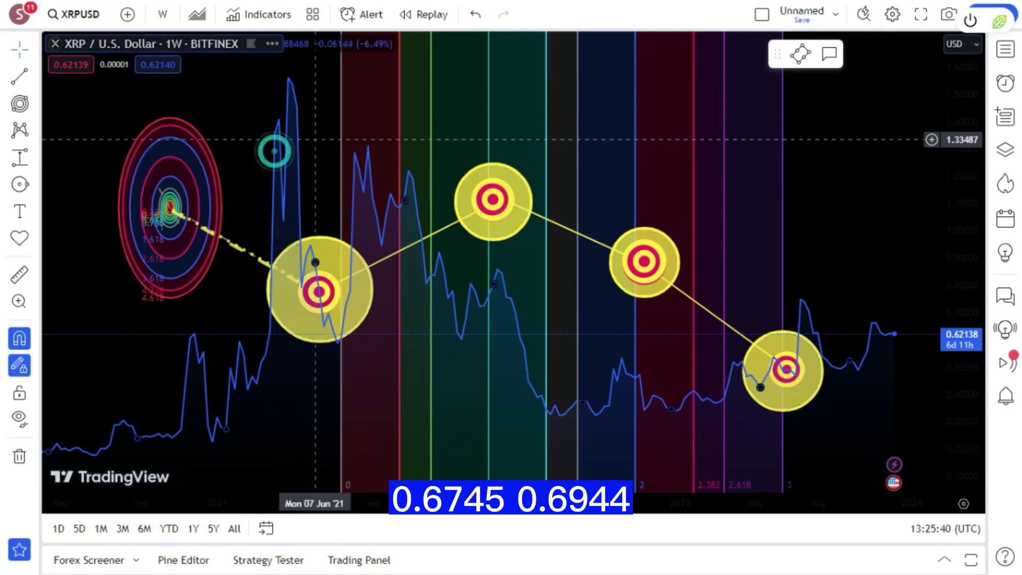
{"action": "scroll", "coordinate": [298, 141], "scroll_direction": "up", "scroll_amount": 3}
{"action": "scroll", "coordinate": [325, 132], "scroll_direction": "down", "scroll_amount": 5}
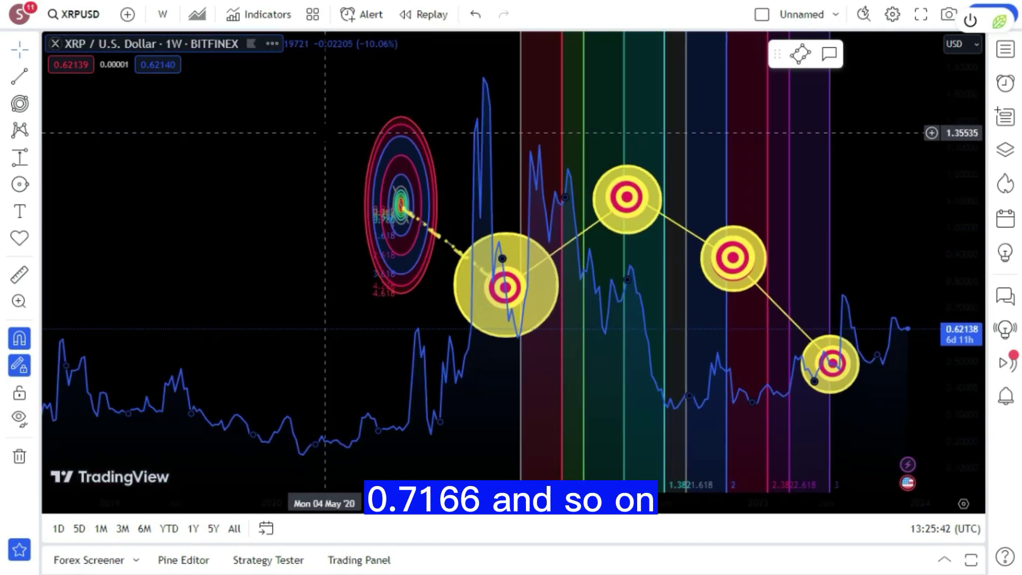
{"action": "scroll", "coordinate": [325, 133], "scroll_direction": "up", "scroll_amount": 3}
{"action": "scroll", "coordinate": [327, 133], "scroll_direction": "up", "scroll_amount": 4}
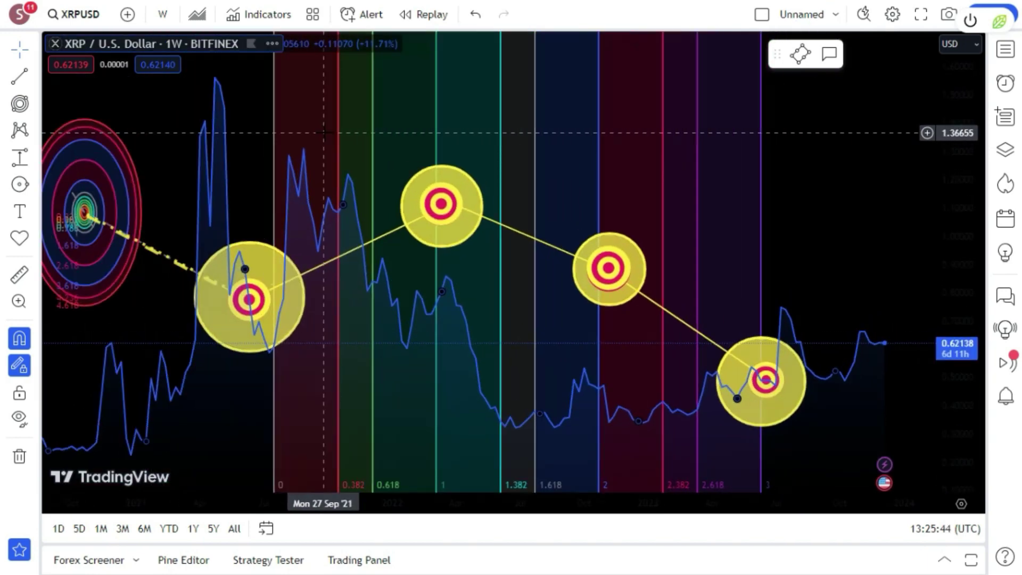
{"action": "scroll", "coordinate": [324, 132], "scroll_direction": "down", "scroll_amount": 5}
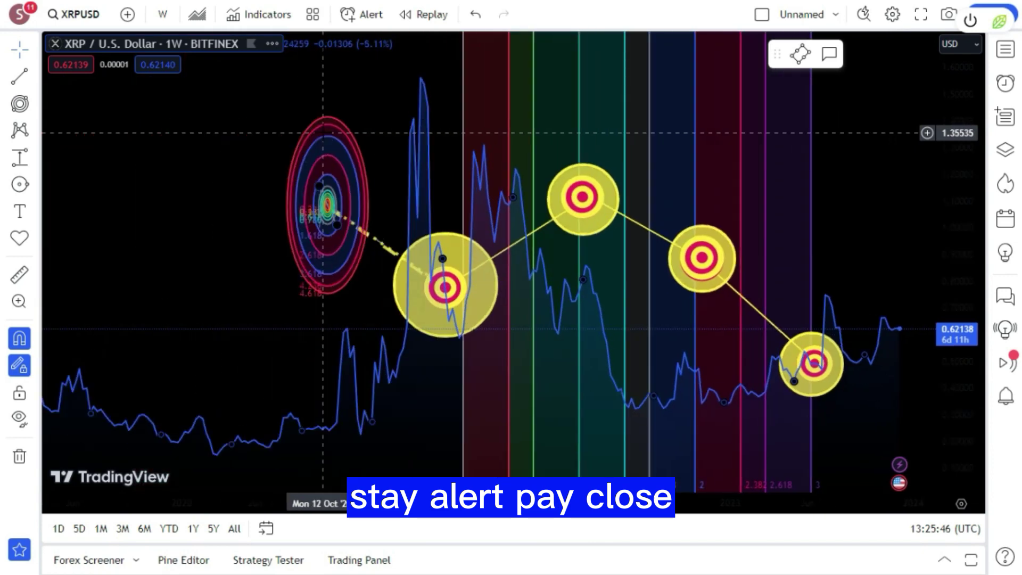
{"action": "scroll", "coordinate": [325, 133], "scroll_direction": "up", "scroll_amount": 4}
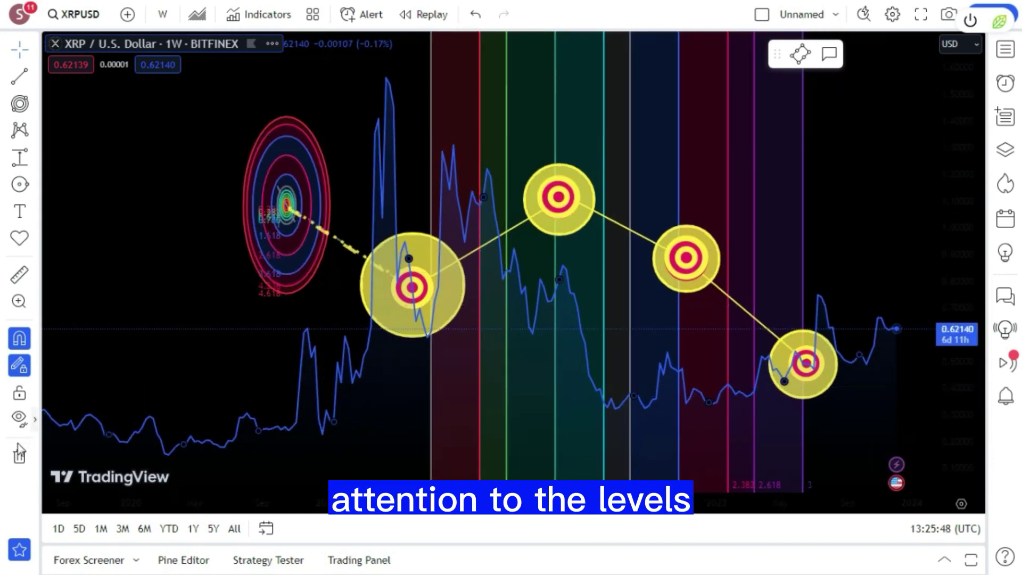
Remove all drawings from the weekly XRP/USD chart, leaving only the price line.
{"action": "left_click", "coordinate": [56, 452]}
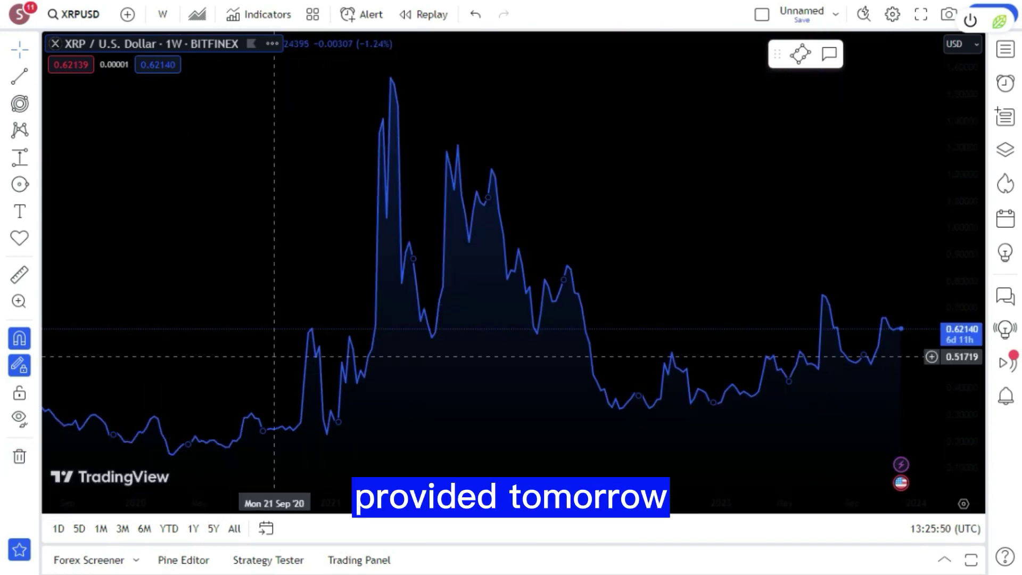
Examine the weekly XRP/USD price line at several zoom levels, from the 2021 peaks to the most recent weeks.
{"action": "scroll", "coordinate": [343, 271], "scroll_direction": "up", "scroll_amount": 2}
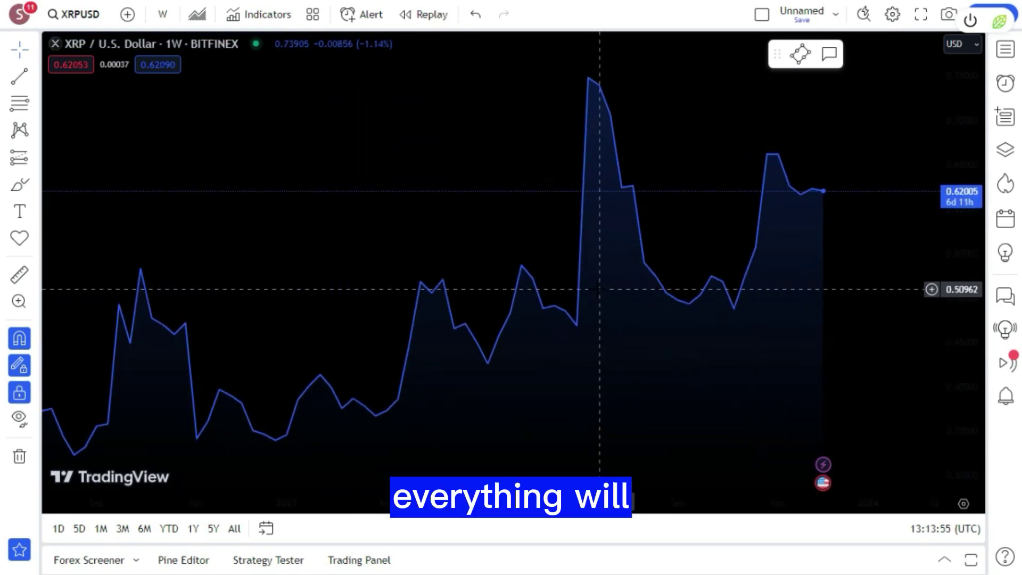
{"action": "scroll", "coordinate": [593, 289], "scroll_direction": "left", "scroll_amount": 10}
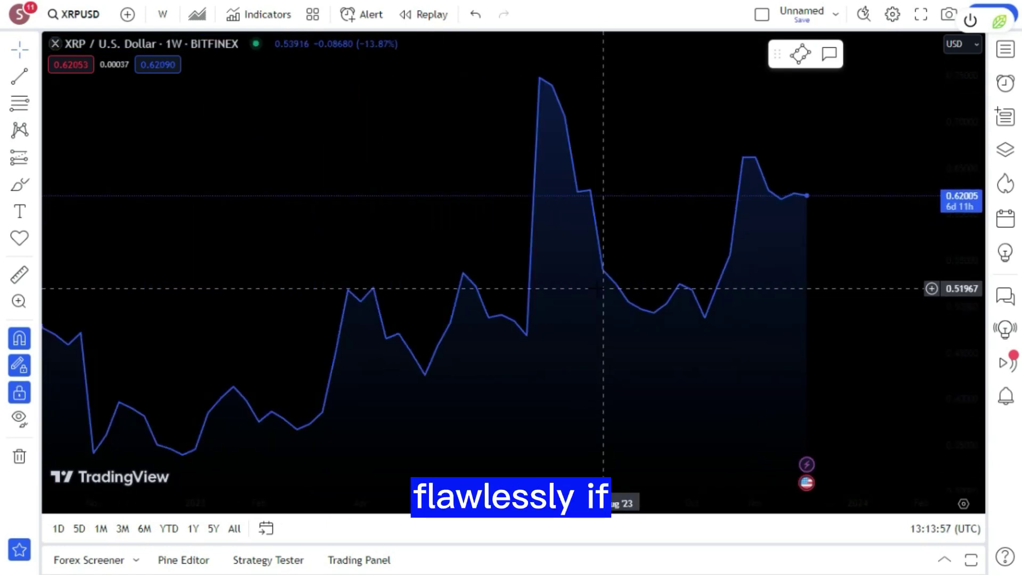
{"action": "scroll", "coordinate": [599, 289], "scroll_direction": "right", "scroll_amount": 10}
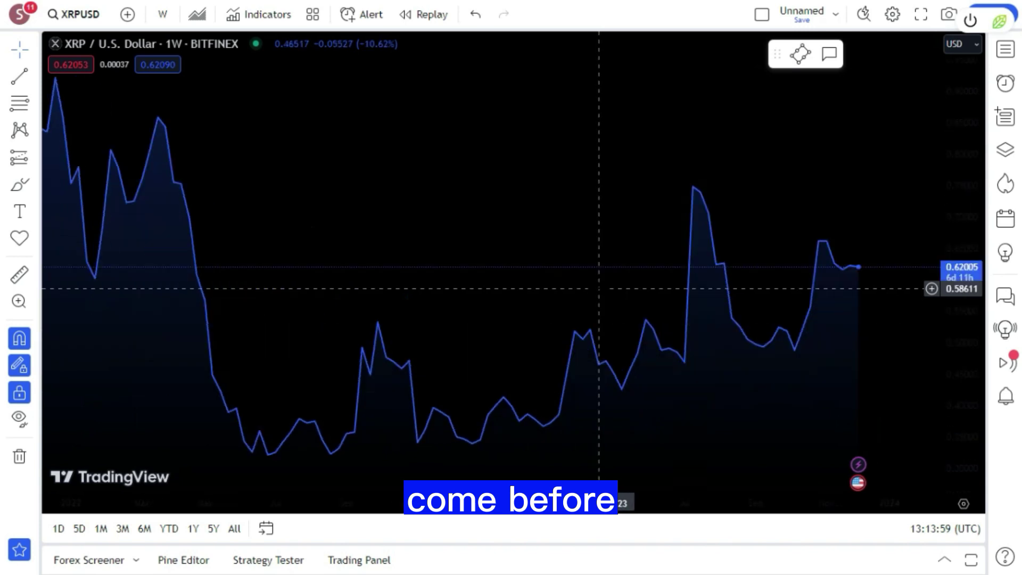
{"action": "scroll", "coordinate": [599, 288], "scroll_direction": "right", "scroll_amount": 5}
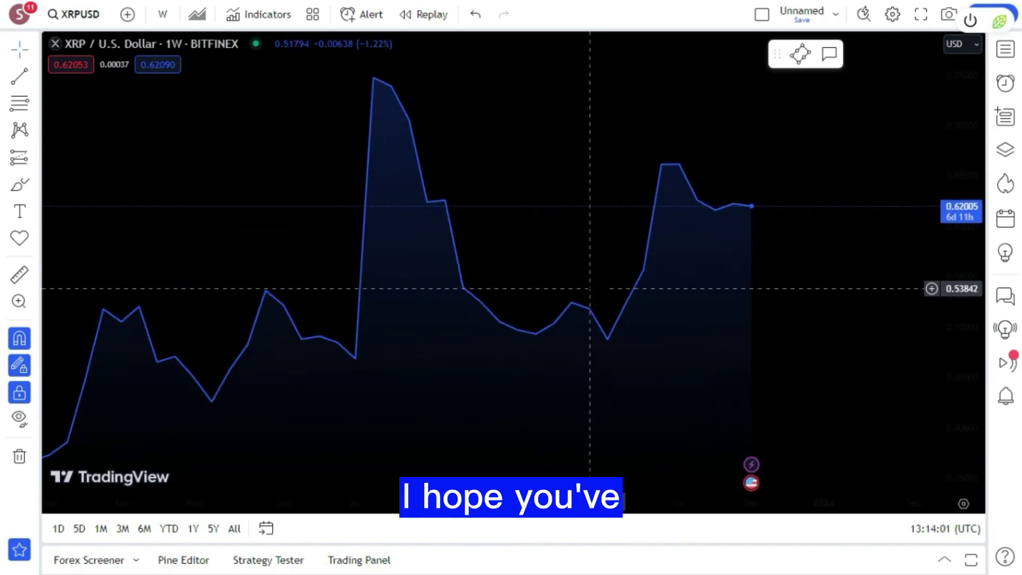
{"action": "scroll", "coordinate": [596, 288], "scroll_direction": "down", "scroll_amount": 8}
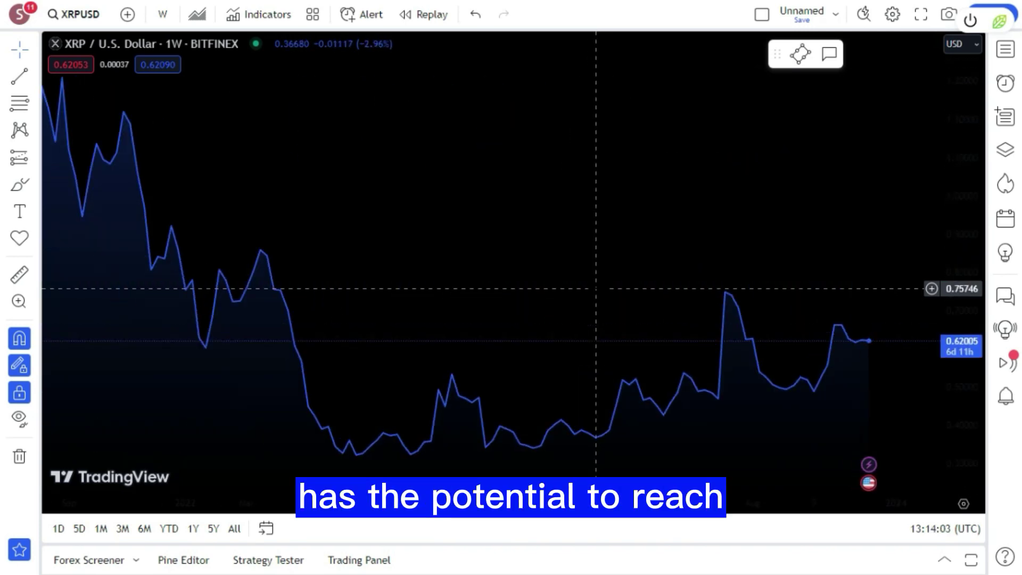
{"action": "scroll", "coordinate": [600, 288], "scroll_direction": "up", "scroll_amount": 4}
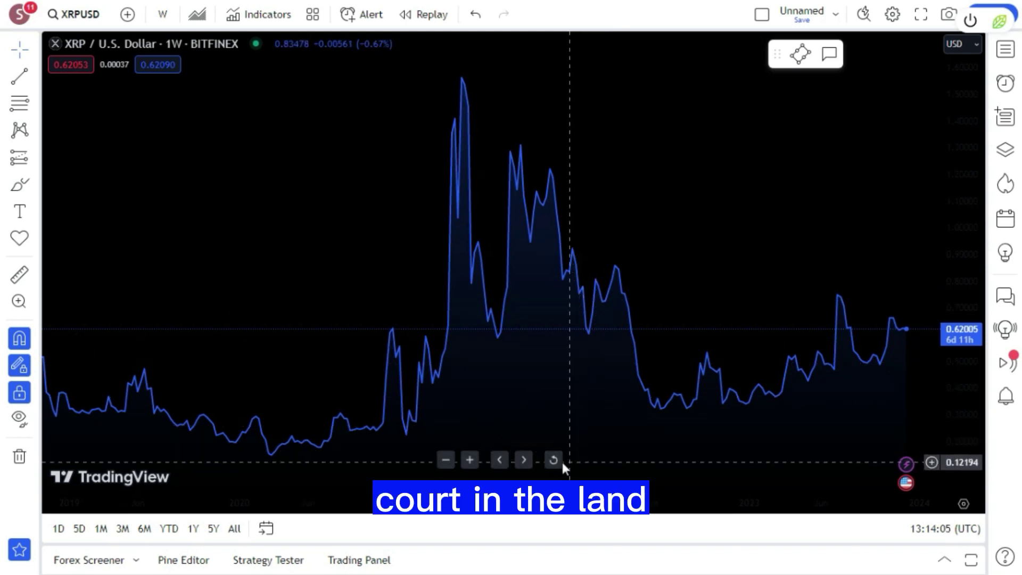
{"action": "left_click", "coordinate": [560, 459]}
{"action": "scroll", "coordinate": [599, 314], "scroll_direction": "up", "scroll_amount": 5}
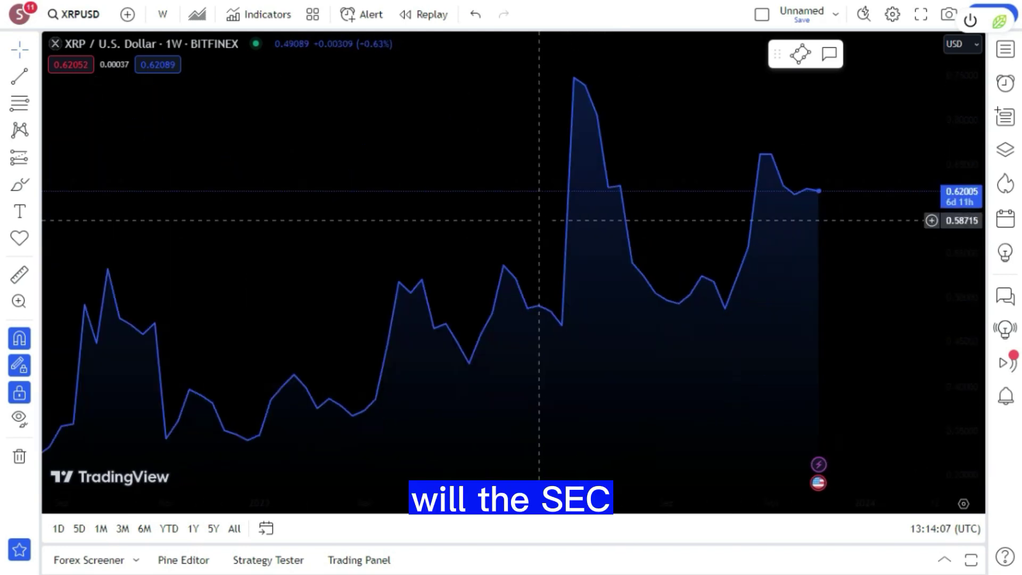
{"action": "scroll", "coordinate": [541, 219], "scroll_direction": "down", "scroll_amount": 6}
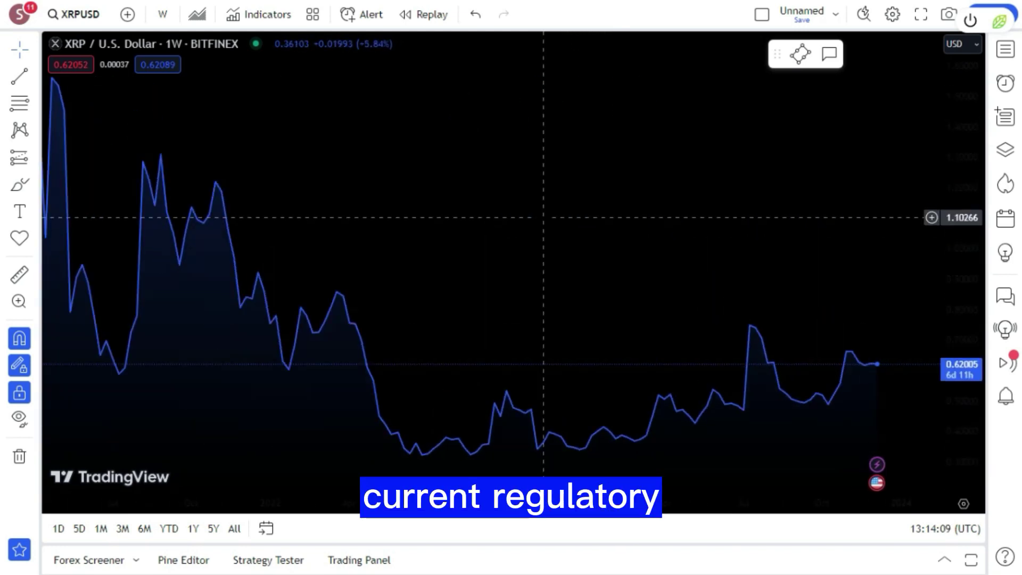
{"action": "scroll", "coordinate": [540, 216], "scroll_direction": "up", "scroll_amount": 6}
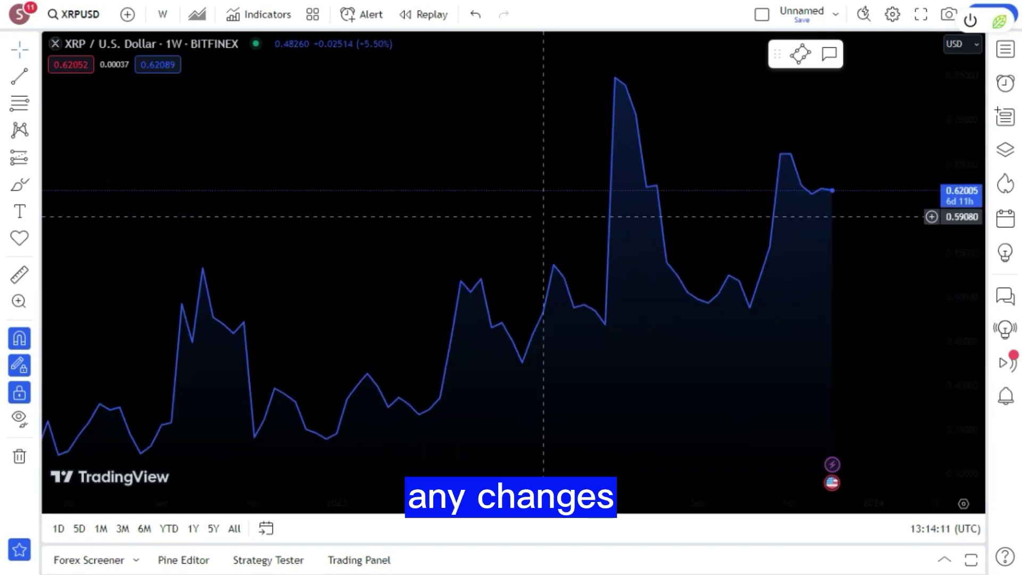
{"action": "scroll", "coordinate": [538, 216], "scroll_direction": "down", "scroll_amount": 6}
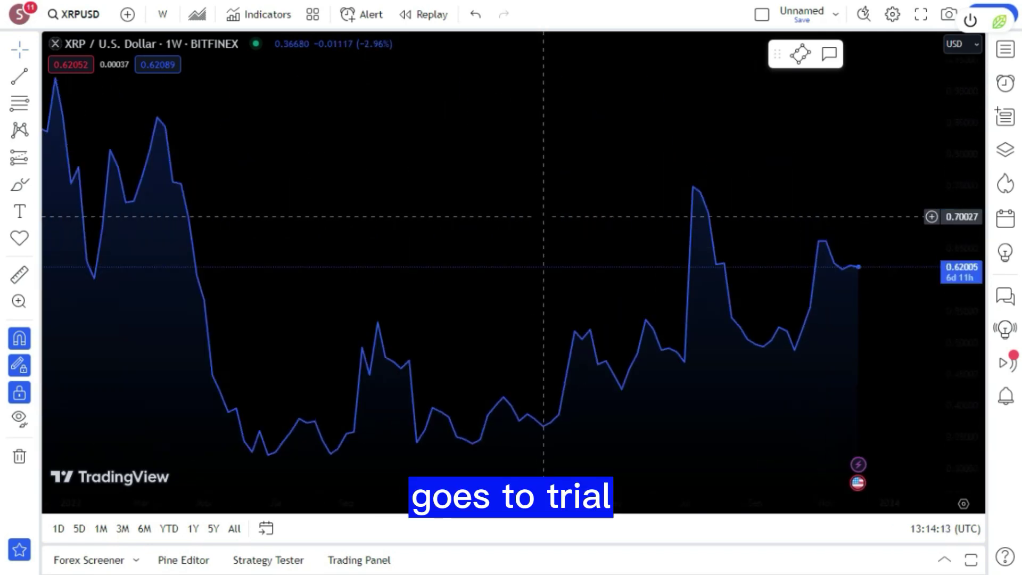
{"action": "scroll", "coordinate": [542, 219], "scroll_direction": "up", "scroll_amount": 3}
{"action": "scroll", "coordinate": [543, 217], "scroll_direction": "down", "scroll_amount": 3}
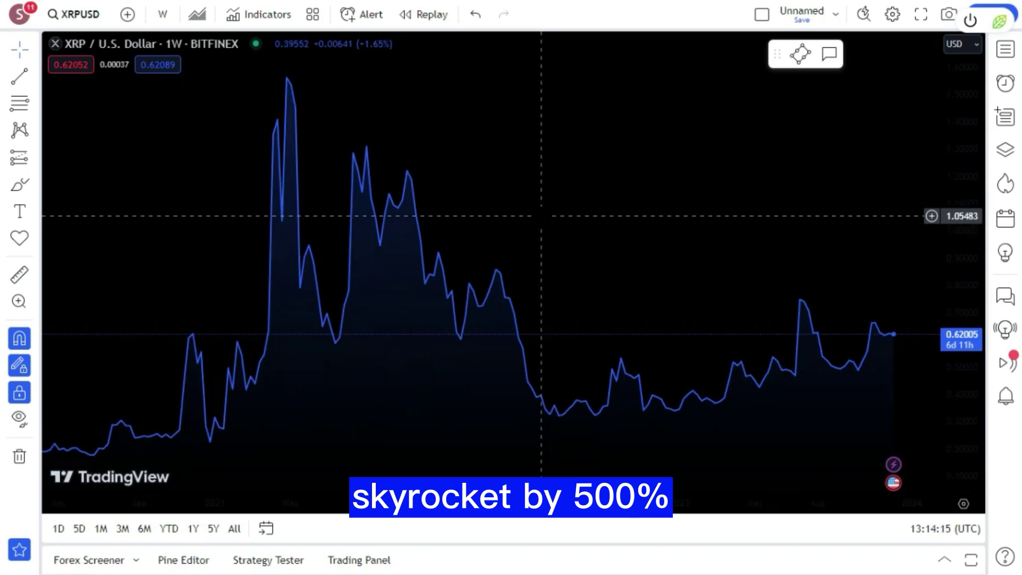
{"action": "scroll", "coordinate": [548, 234], "scroll_direction": "up", "scroll_amount": 2}
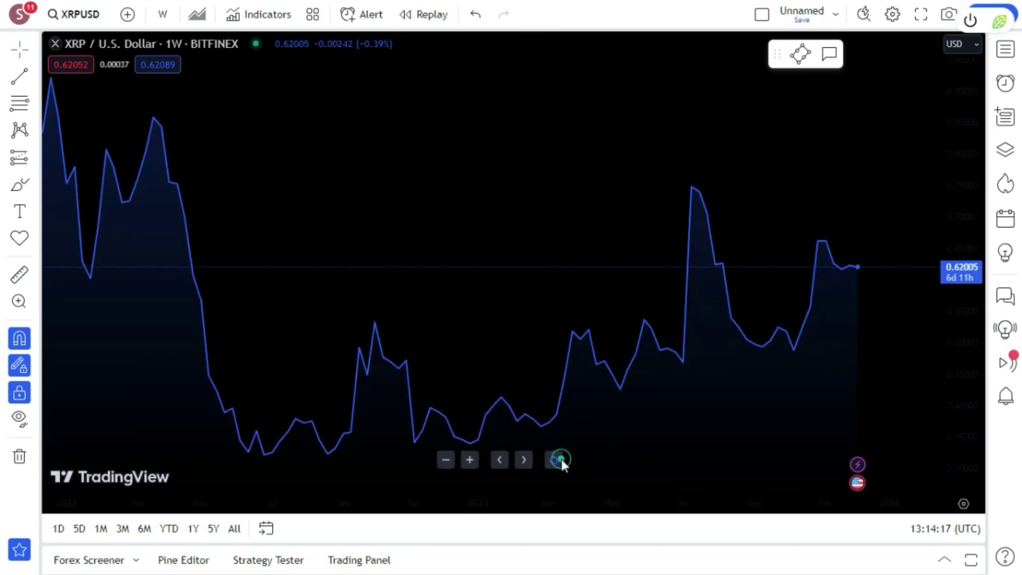